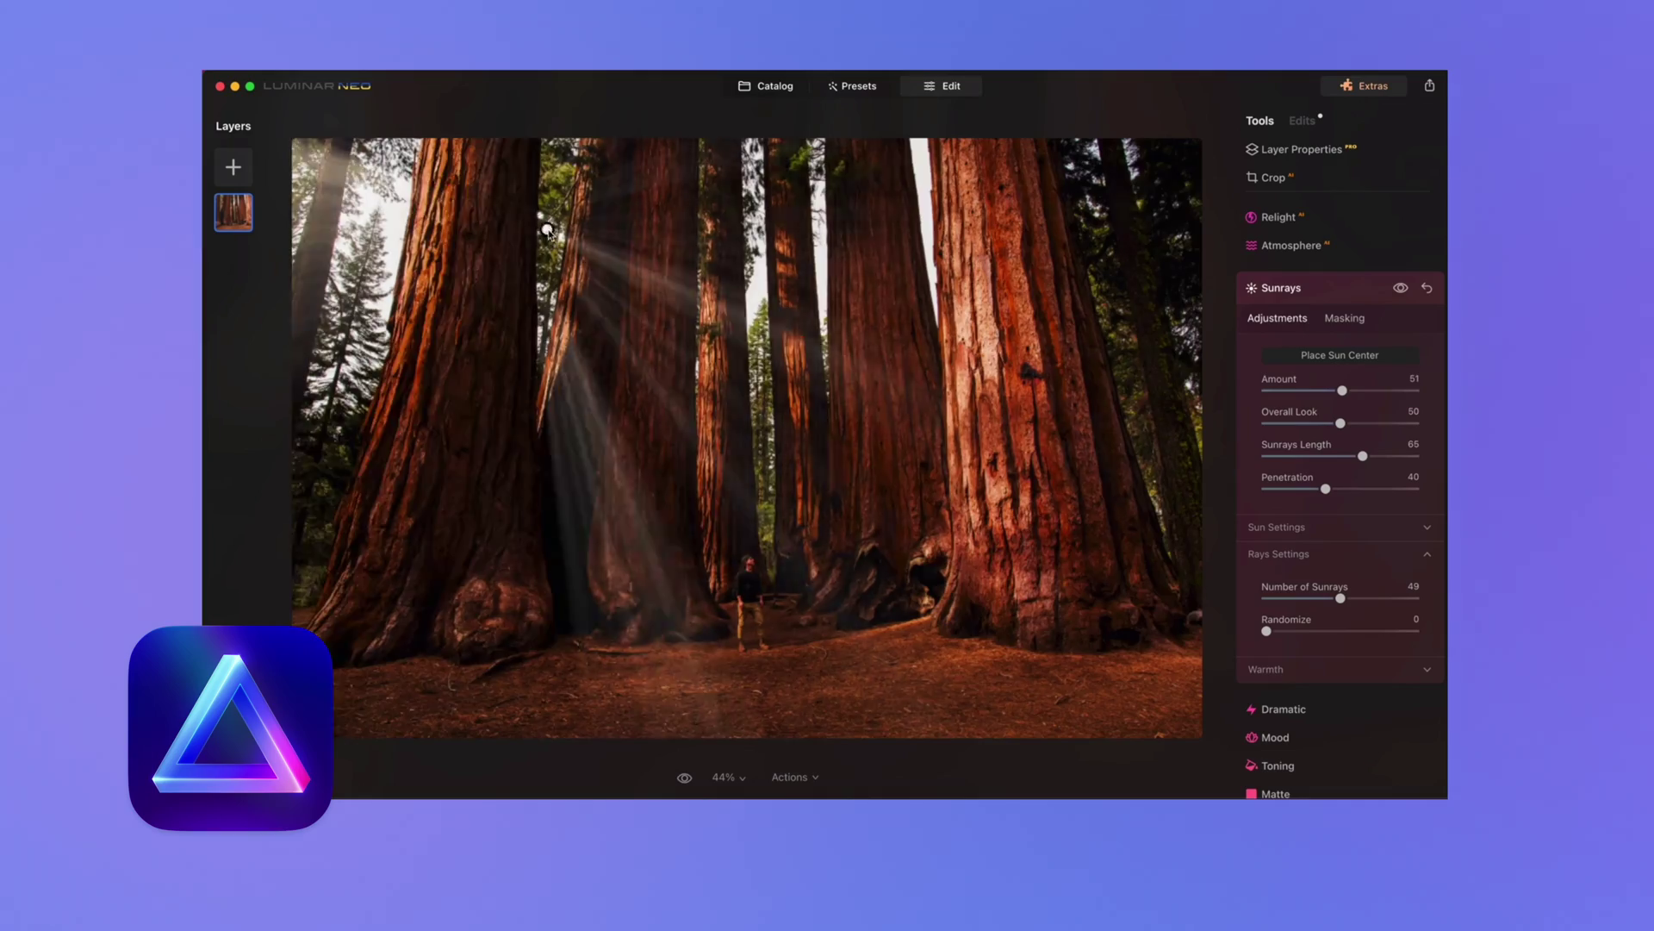
# Step: Move the sun's centre to shift the rays, then compare the Supercontrast effect on and off
pyautogui.moveTo(547, 230); pyautogui.dragTo(1060, 251)
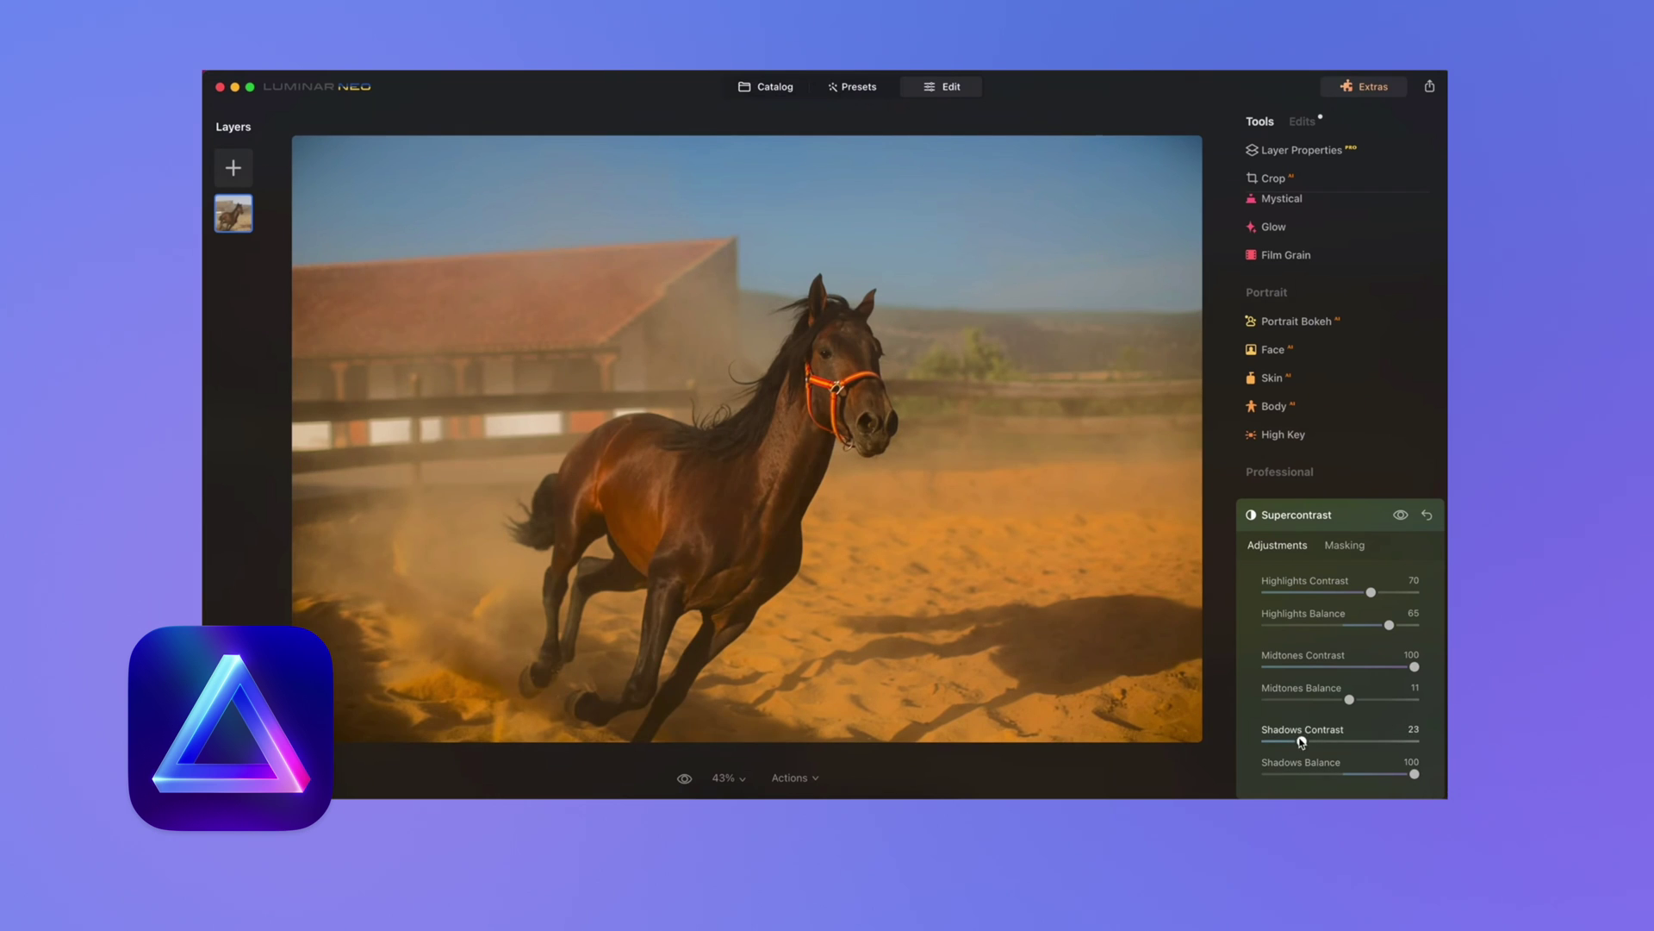
pyautogui.click(1401, 514)
pyautogui.click(1401, 514)
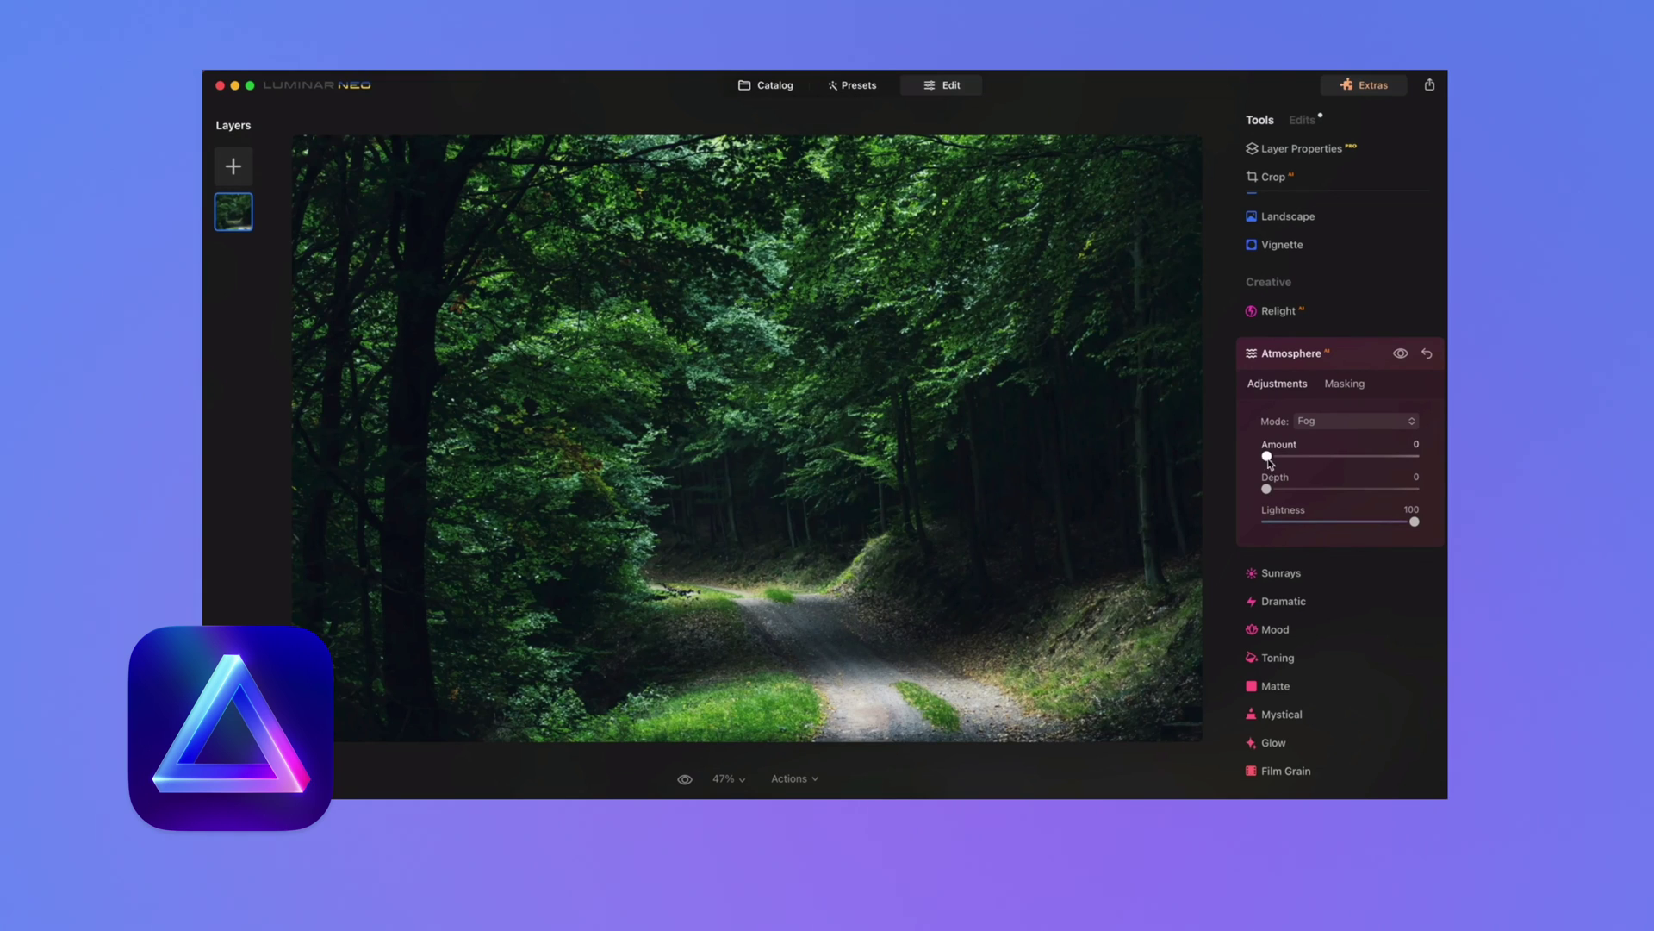
# Step: Set the forest photo's Atmosphere fog to Amount 52 and Depth 68
pyautogui.moveTo(1267, 456); pyautogui.dragTo(1359, 456)
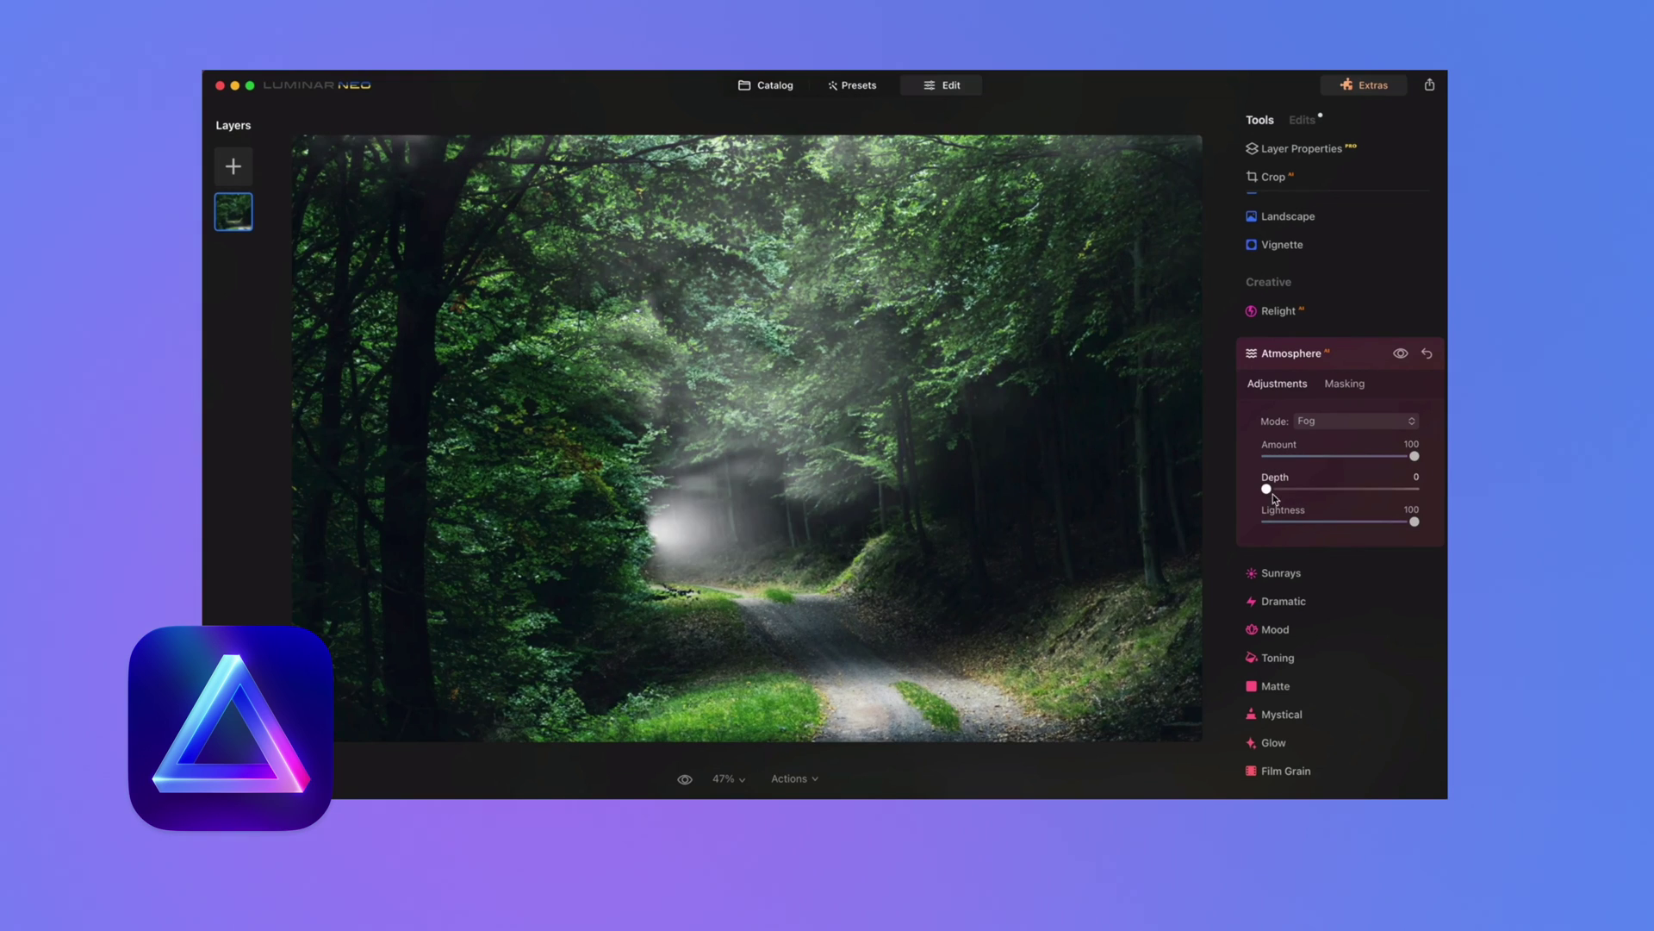
pyautogui.moveTo(1267, 489); pyautogui.dragTo(1367, 488)
pyautogui.moveTo(1359, 456); pyautogui.dragTo(1415, 457)
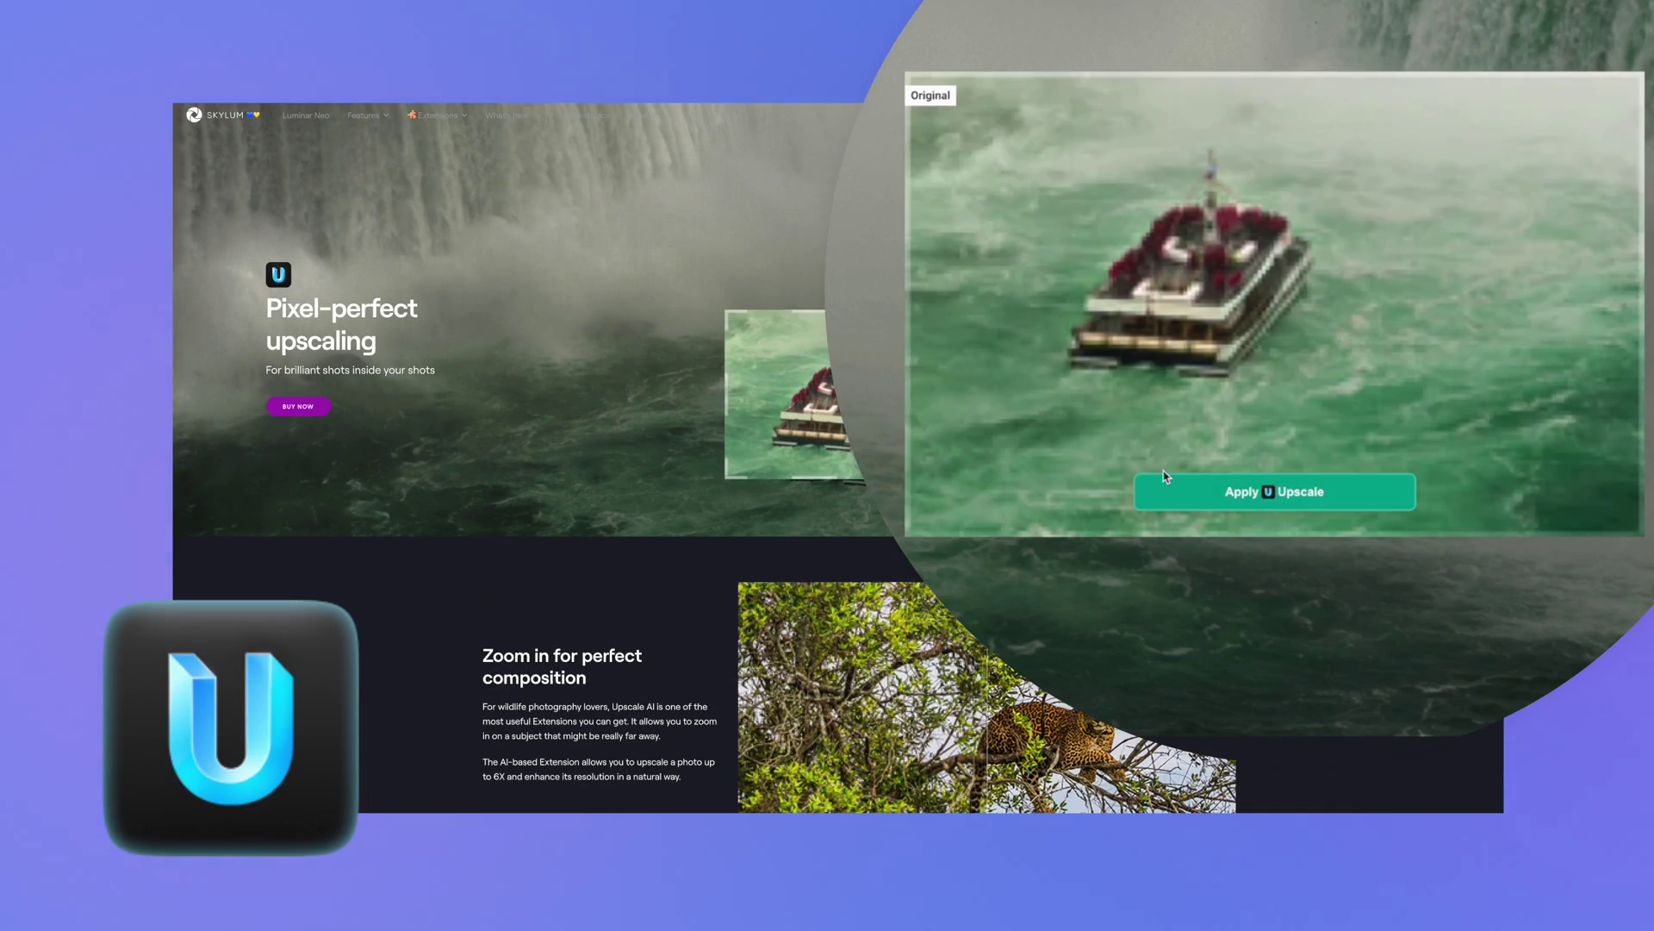
# Step: Apply Upscale to the boat demo, then slide the before/after divider across the dancer photo
pyautogui.click(1233, 493)
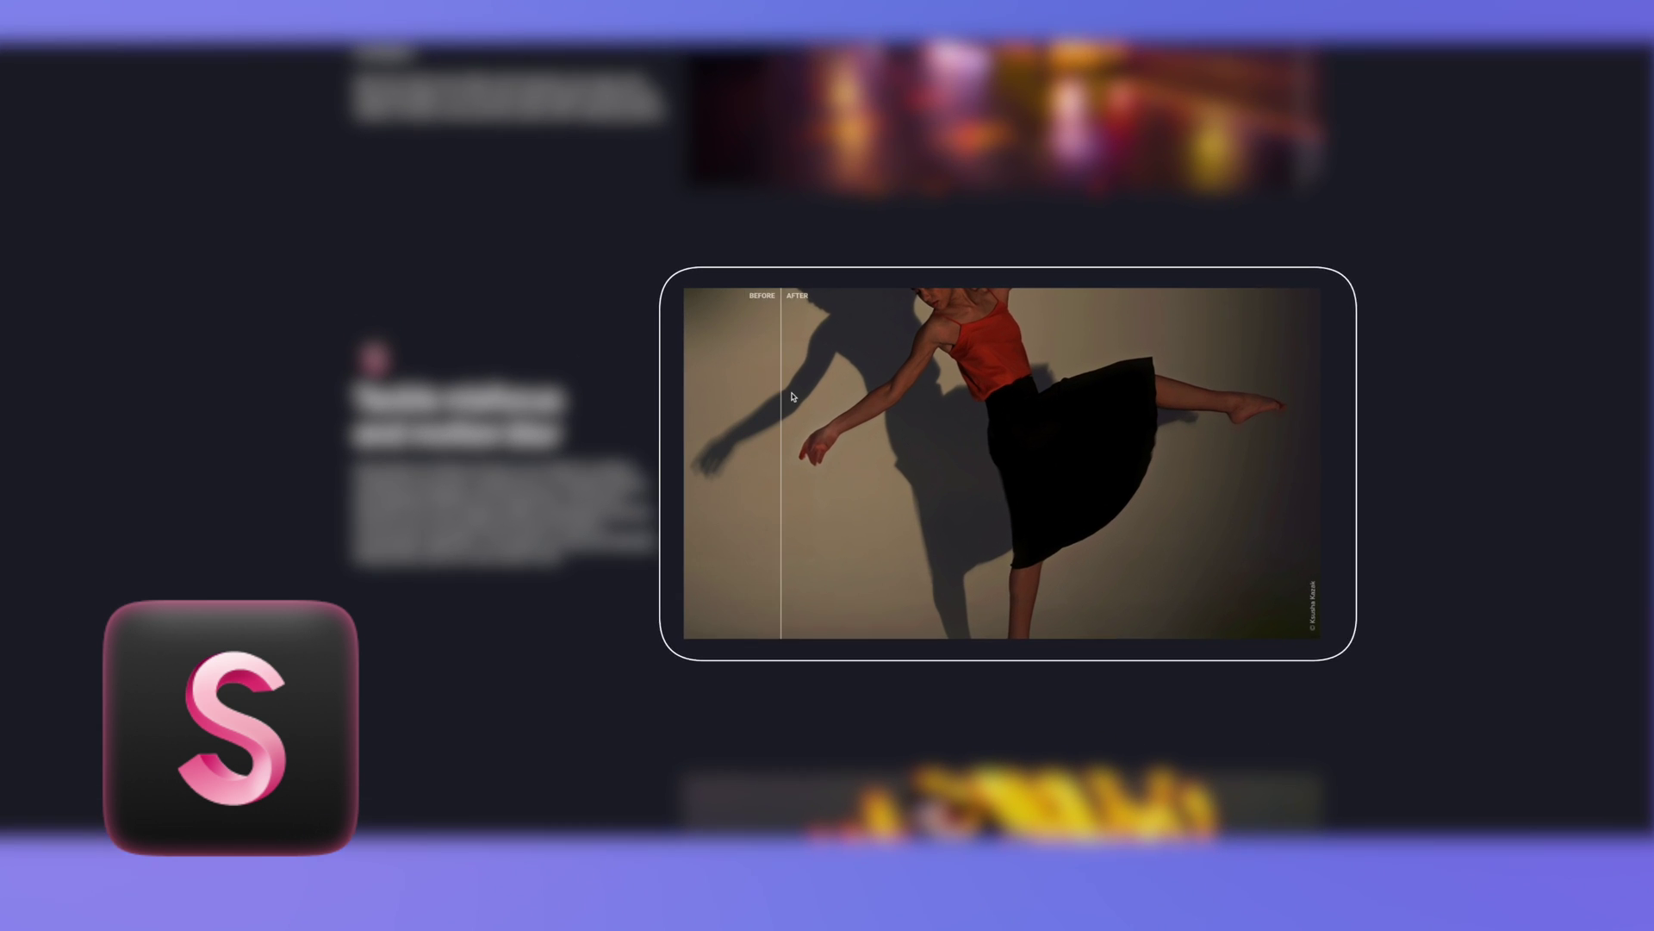
pyautogui.moveTo(792, 396); pyautogui.dragTo(930, 386)
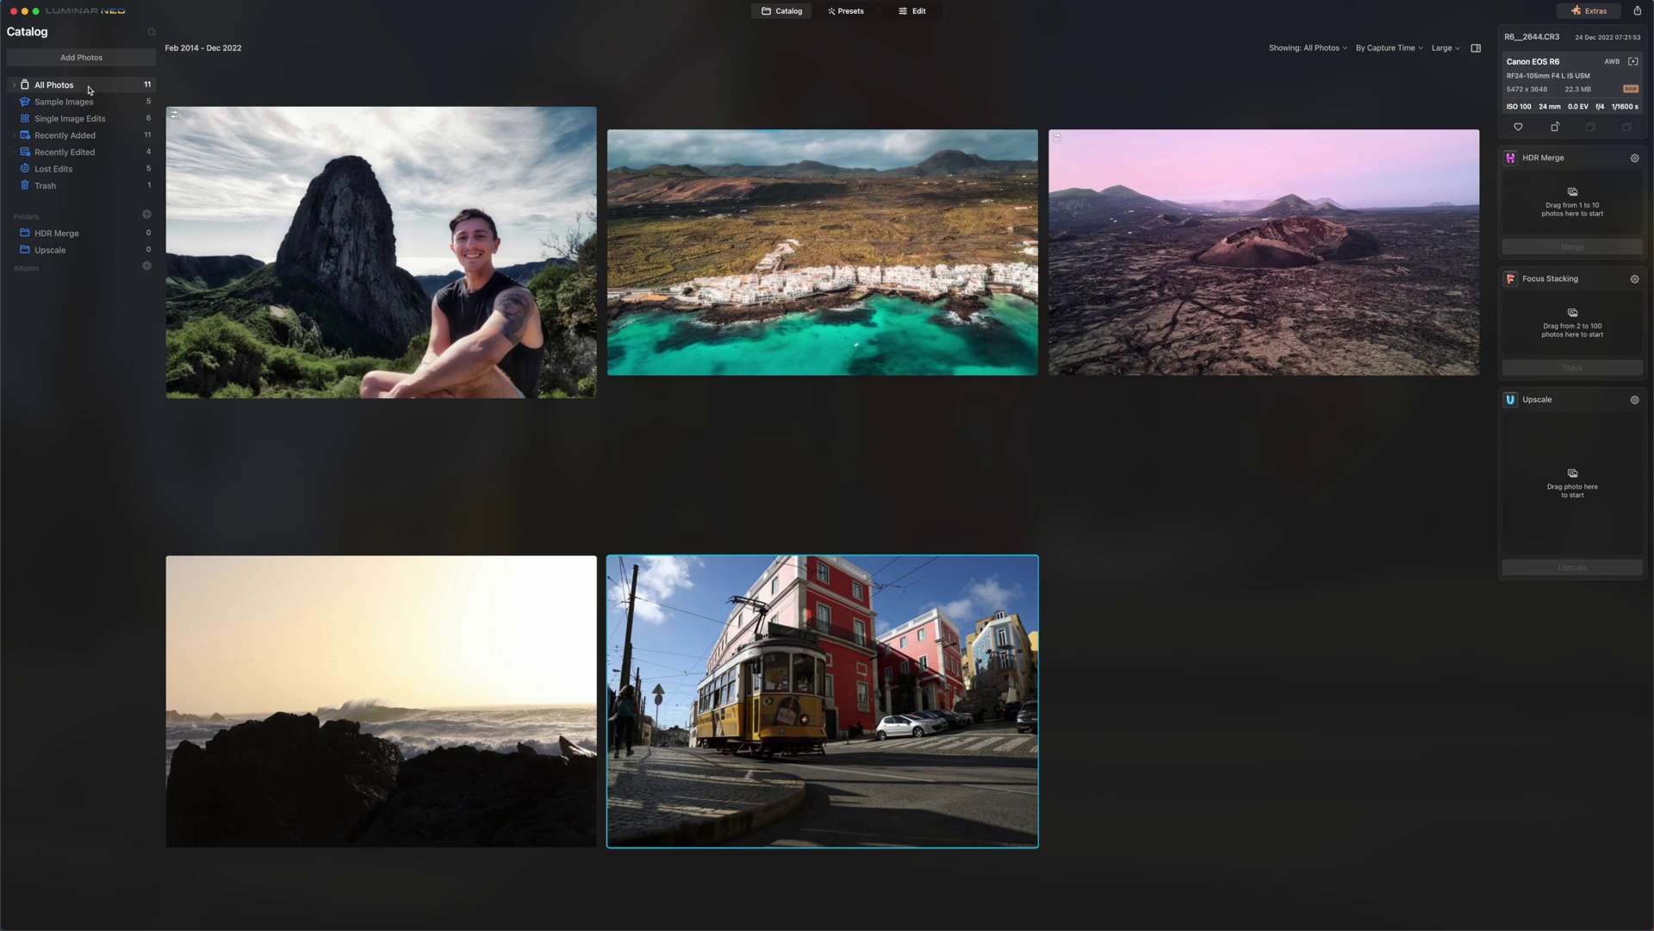
pyautogui.click(92, 12)
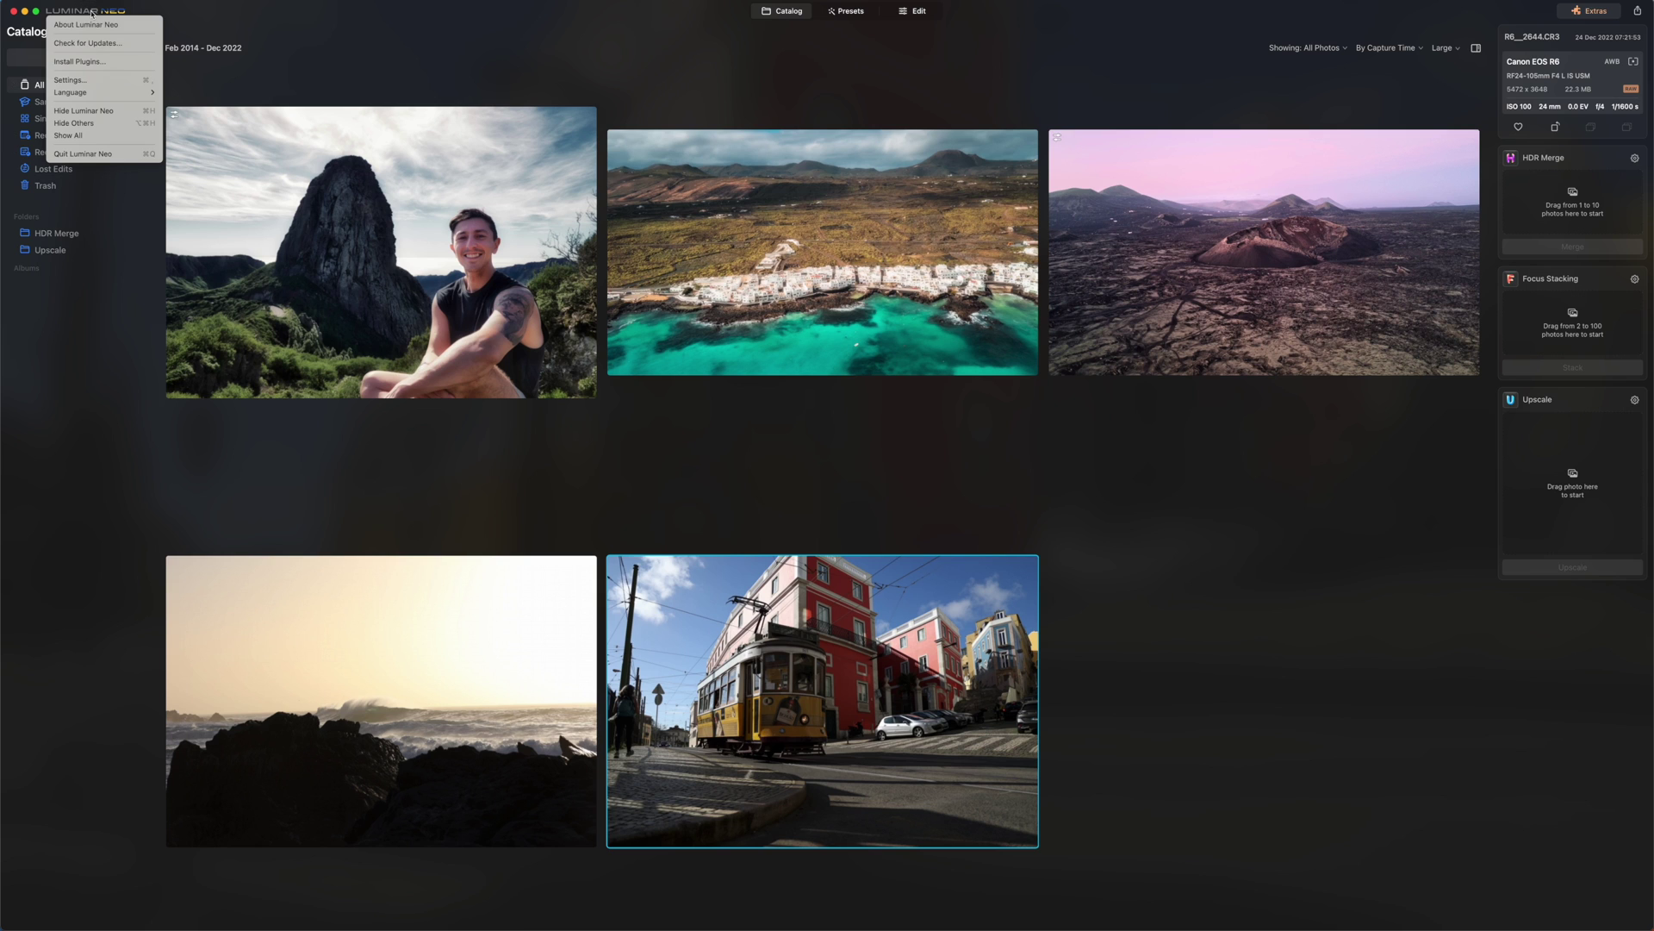
pyautogui.click(103, 24)
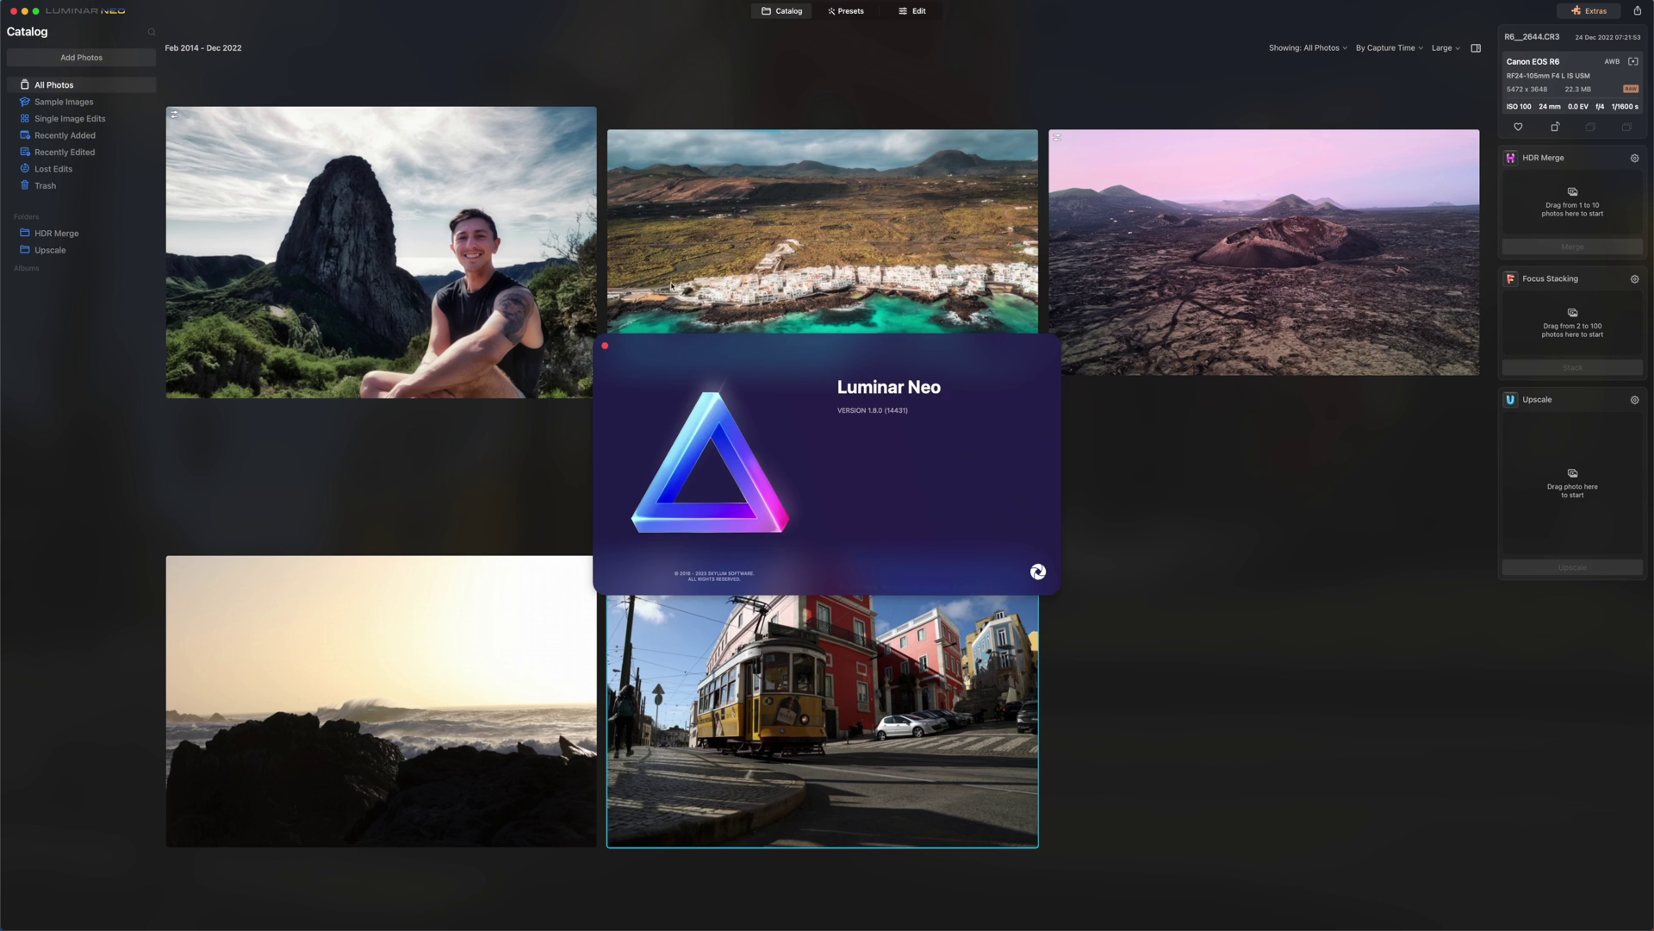
pyautogui.click(605, 348)
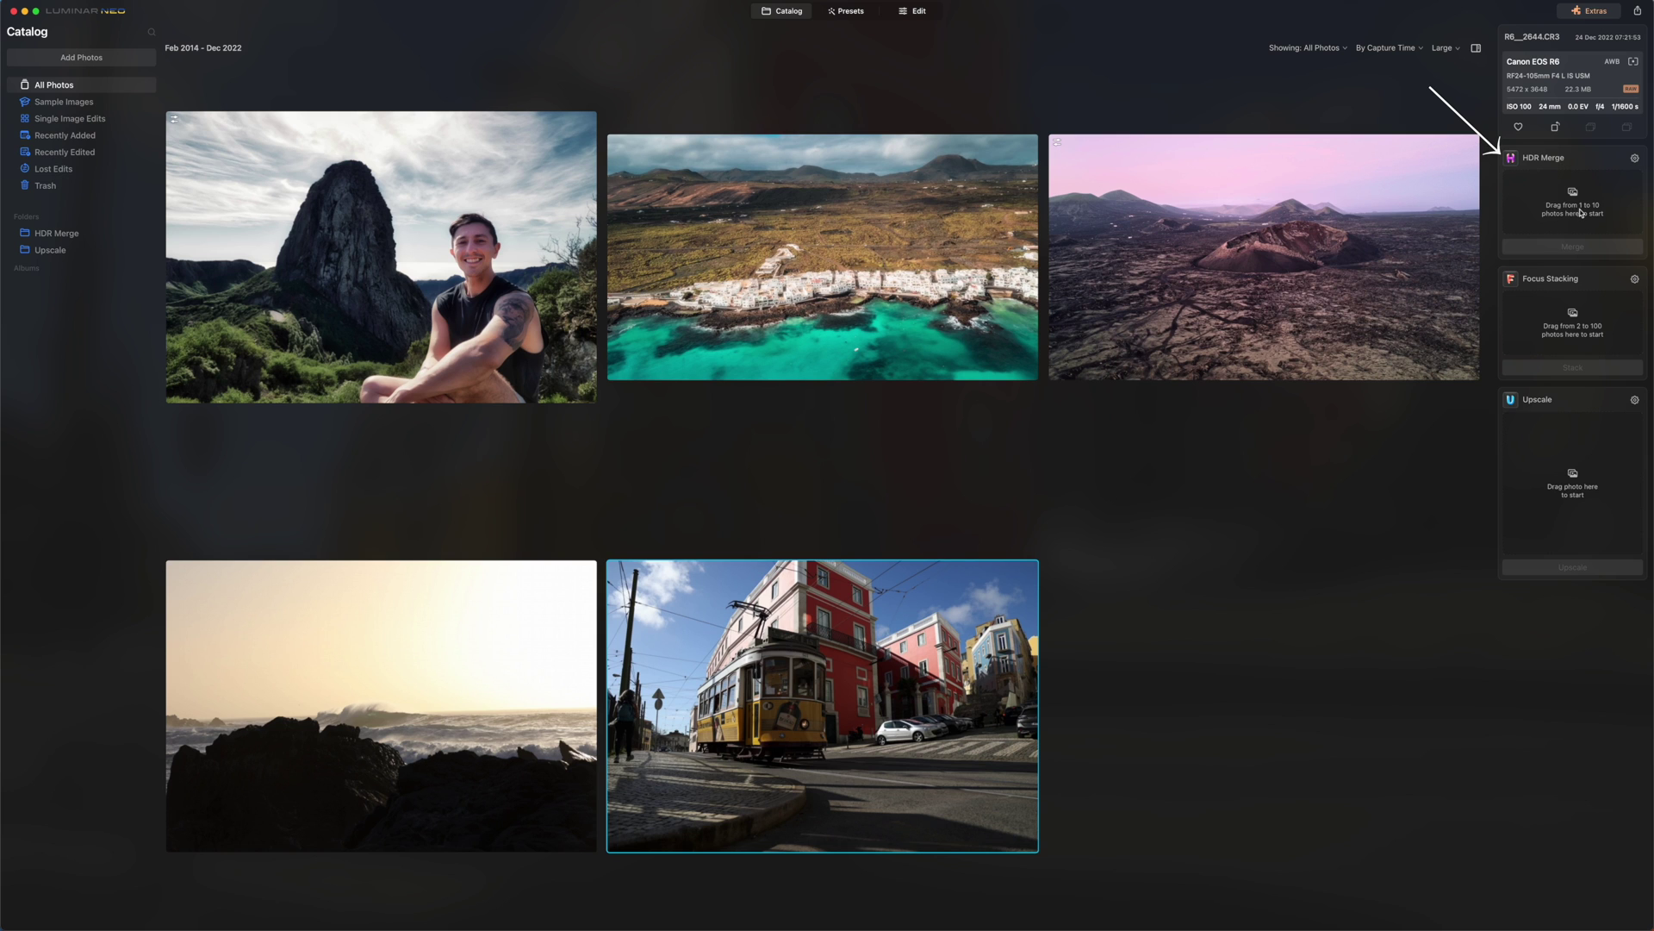
# Step: Drag the sunset rocks photo onto the HDR Merge panel and merge it
pyautogui.click(439, 660)
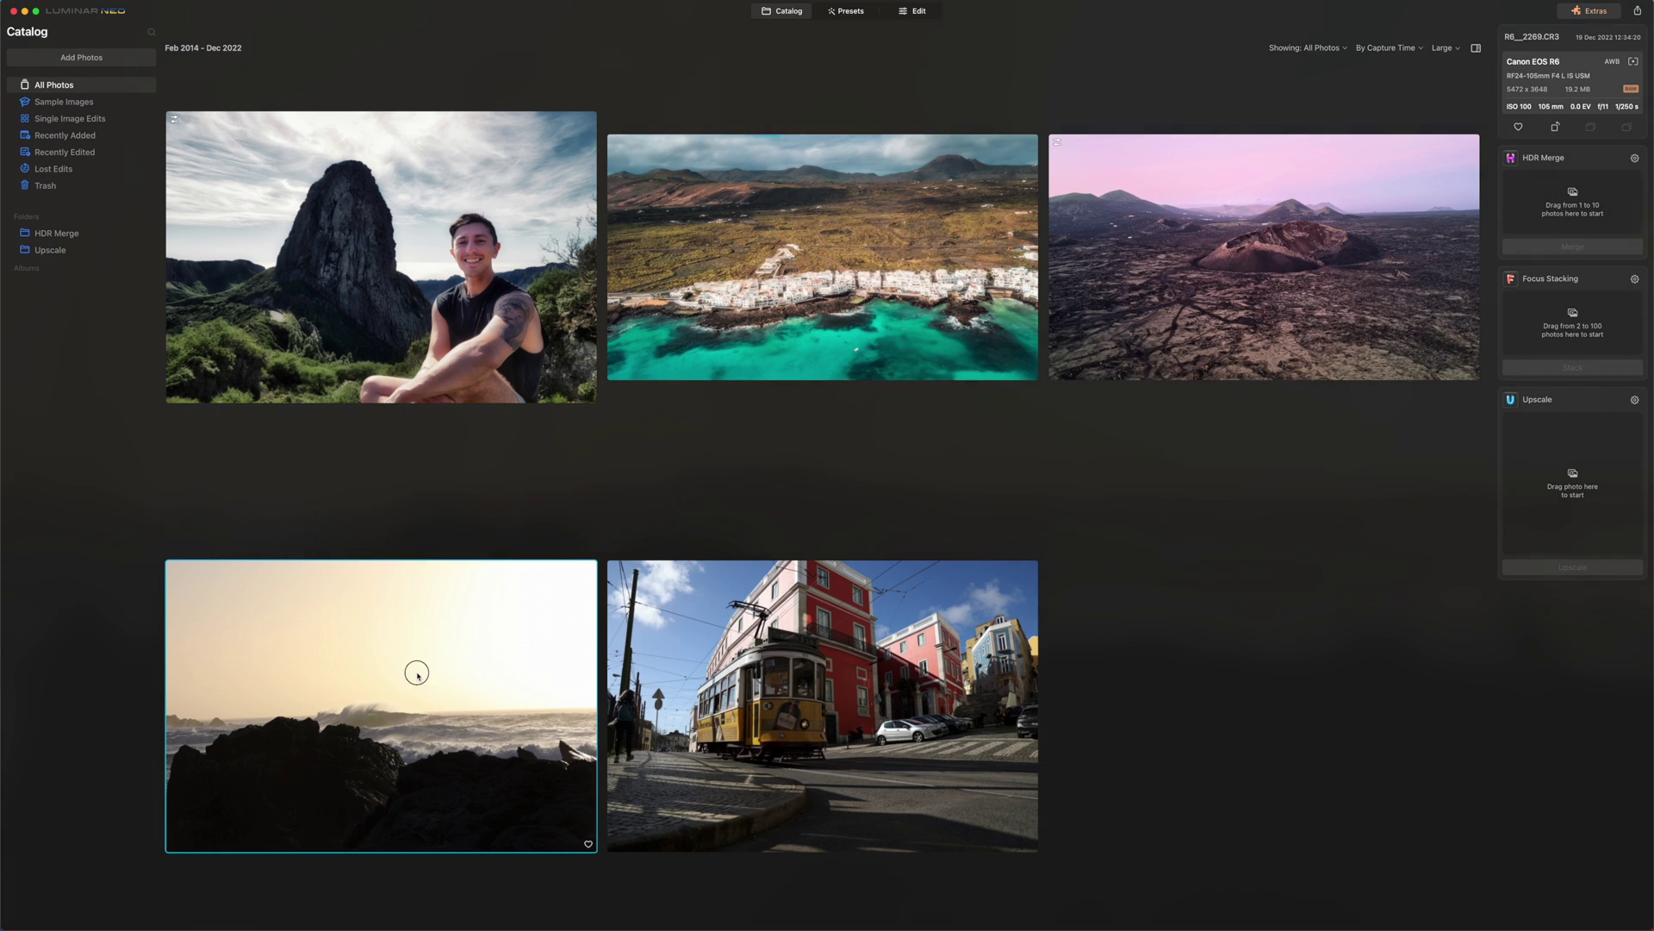
pyautogui.moveTo(417, 673); pyautogui.dragTo(1551, 207)
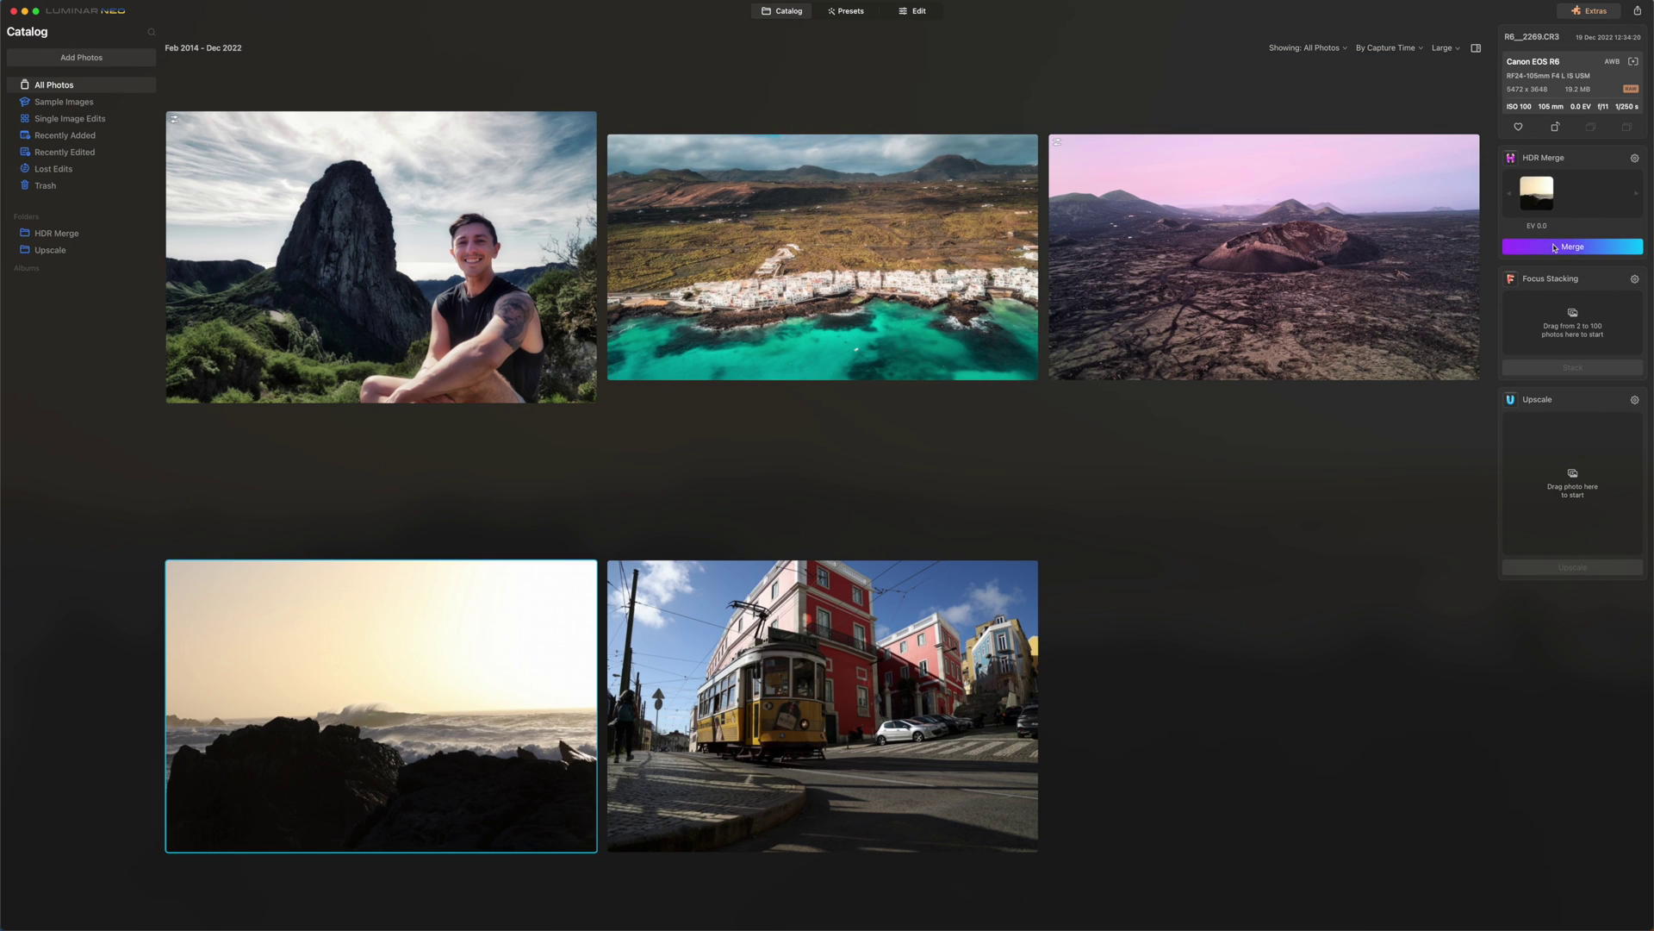
pyautogui.click(1557, 249)
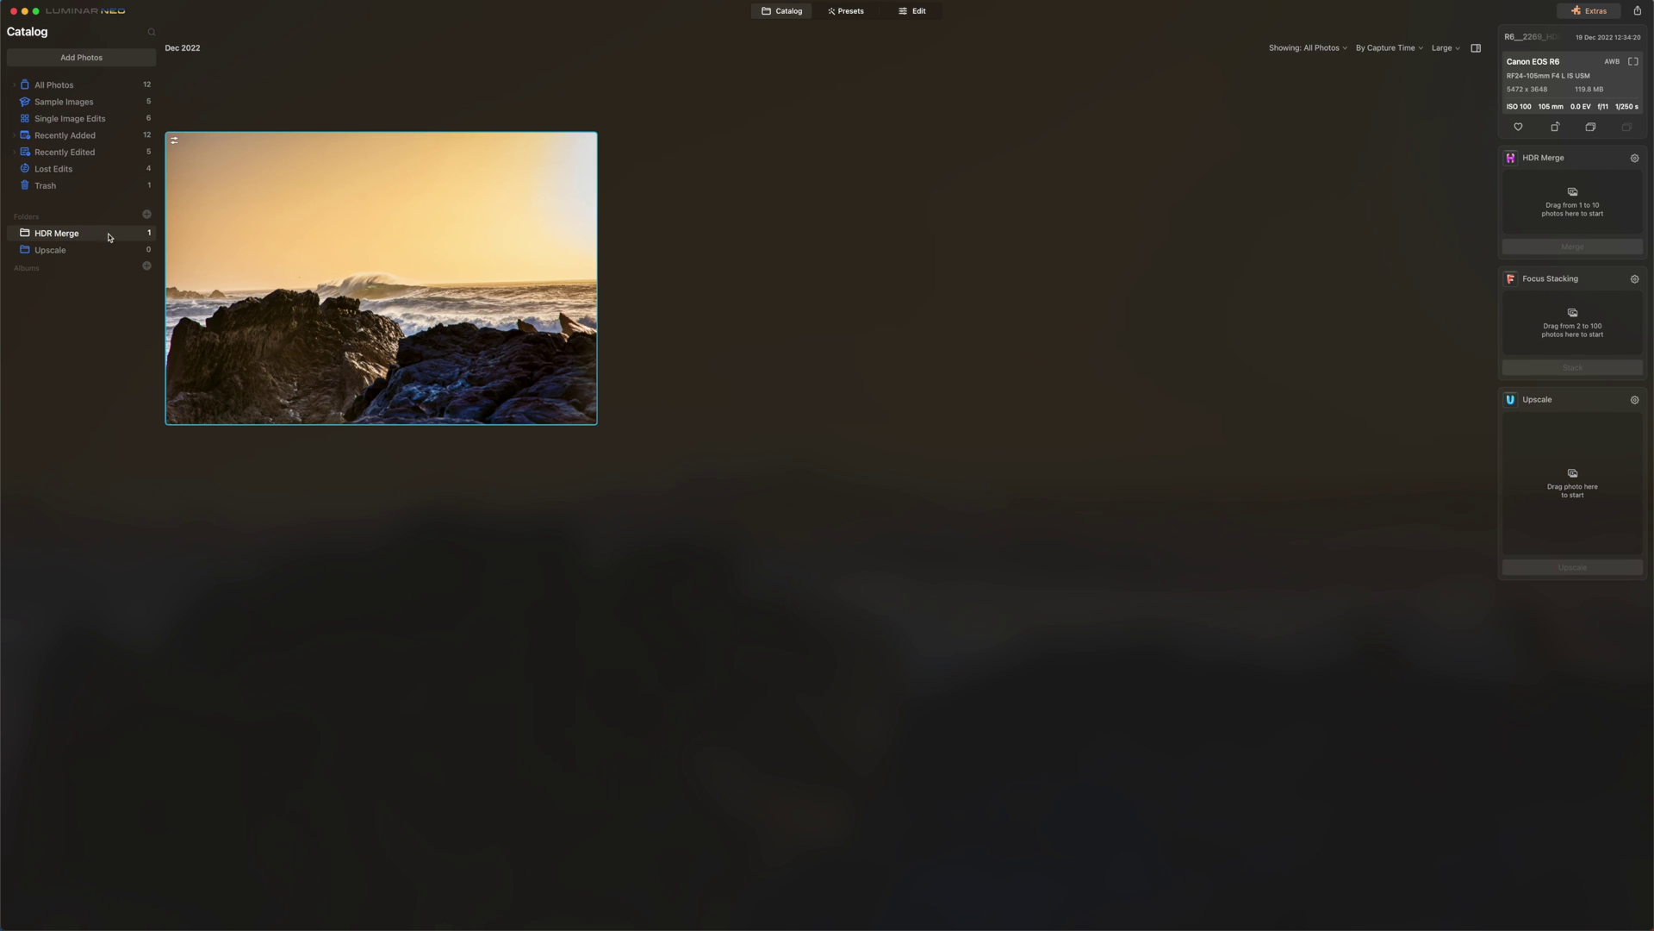
# Step: Find the merged HDR sunset photo under All Photos in the Catalog and open it full size
pyautogui.doubleClick(399, 259)
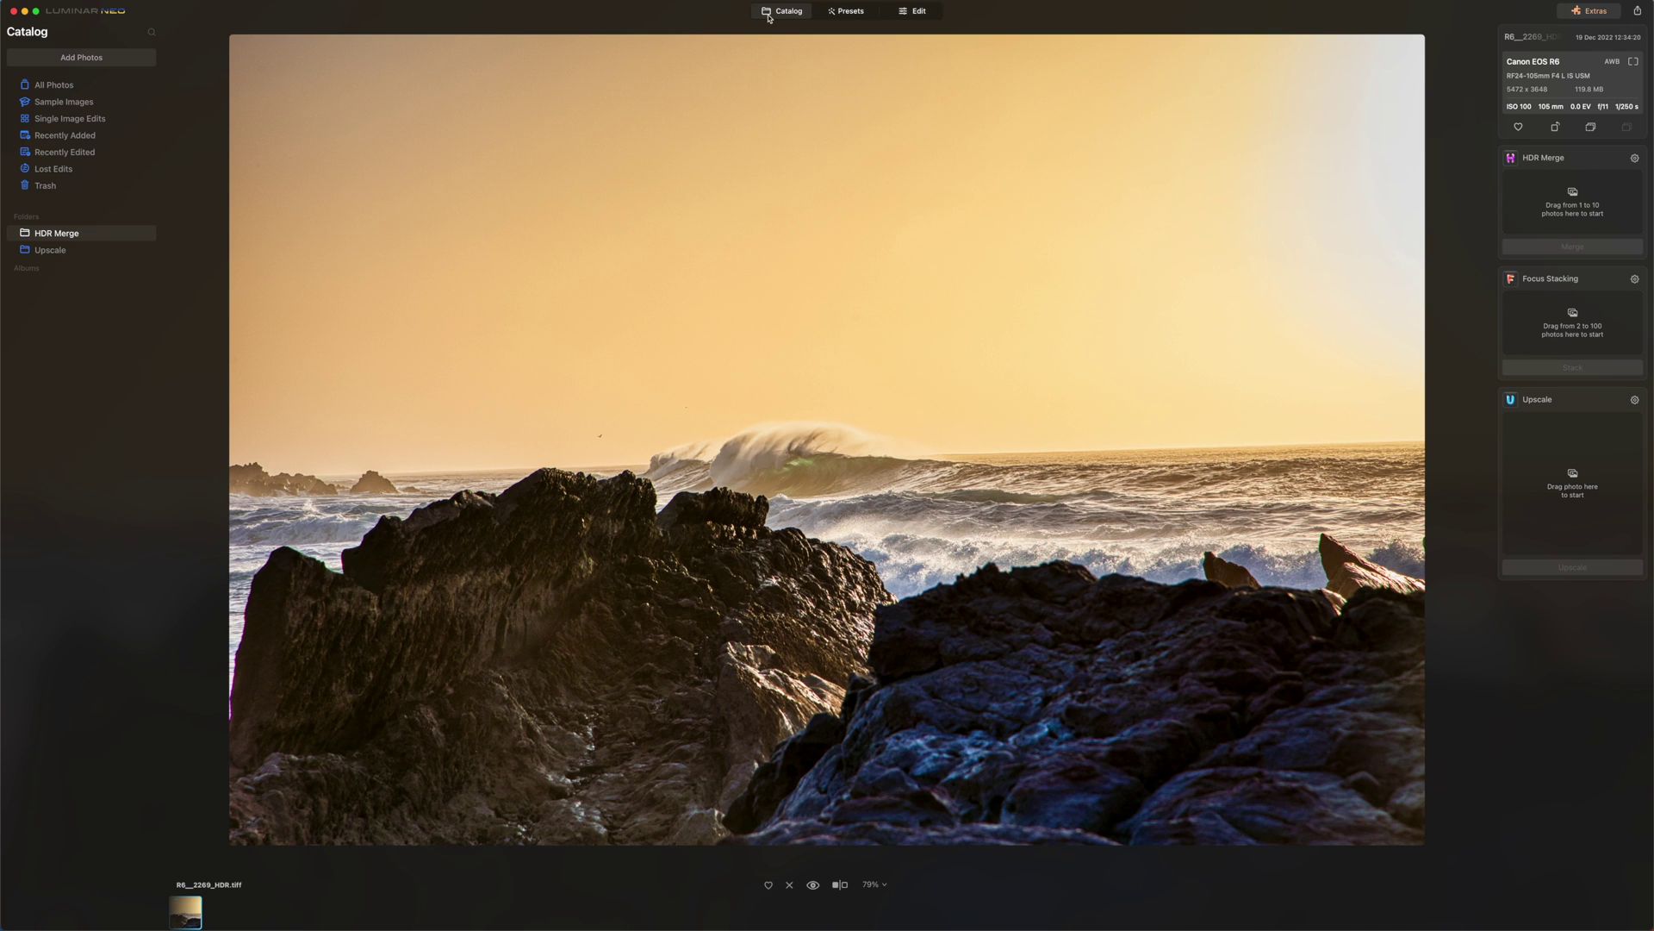
pyautogui.click(79, 88)
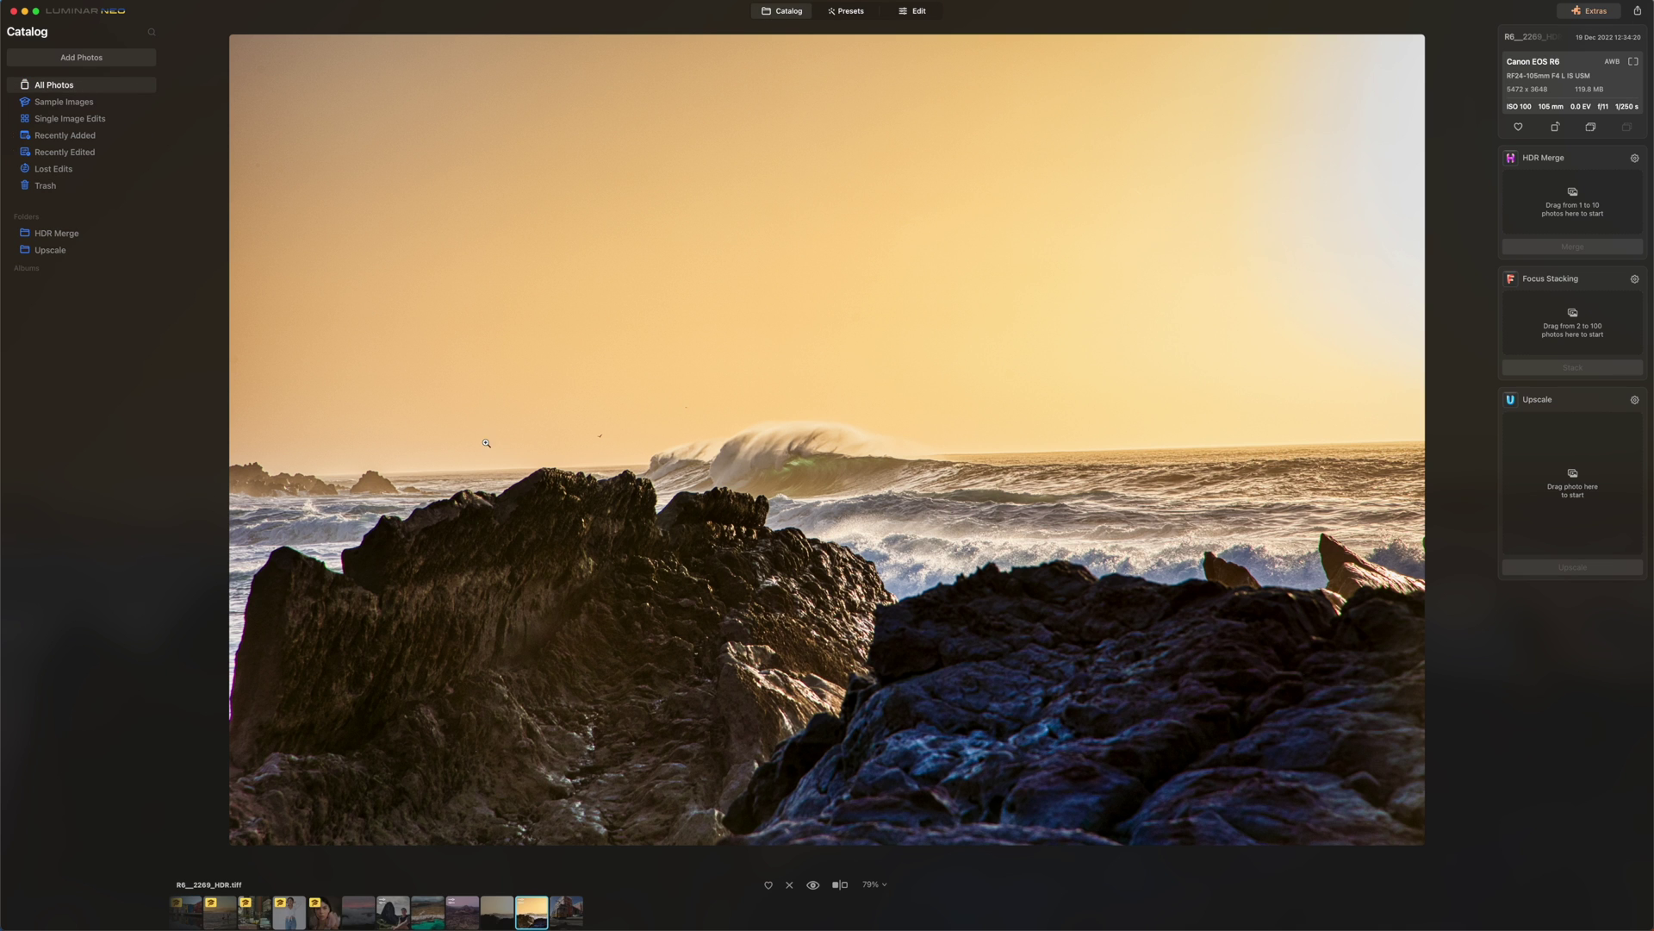
pyautogui.click(784, 14)
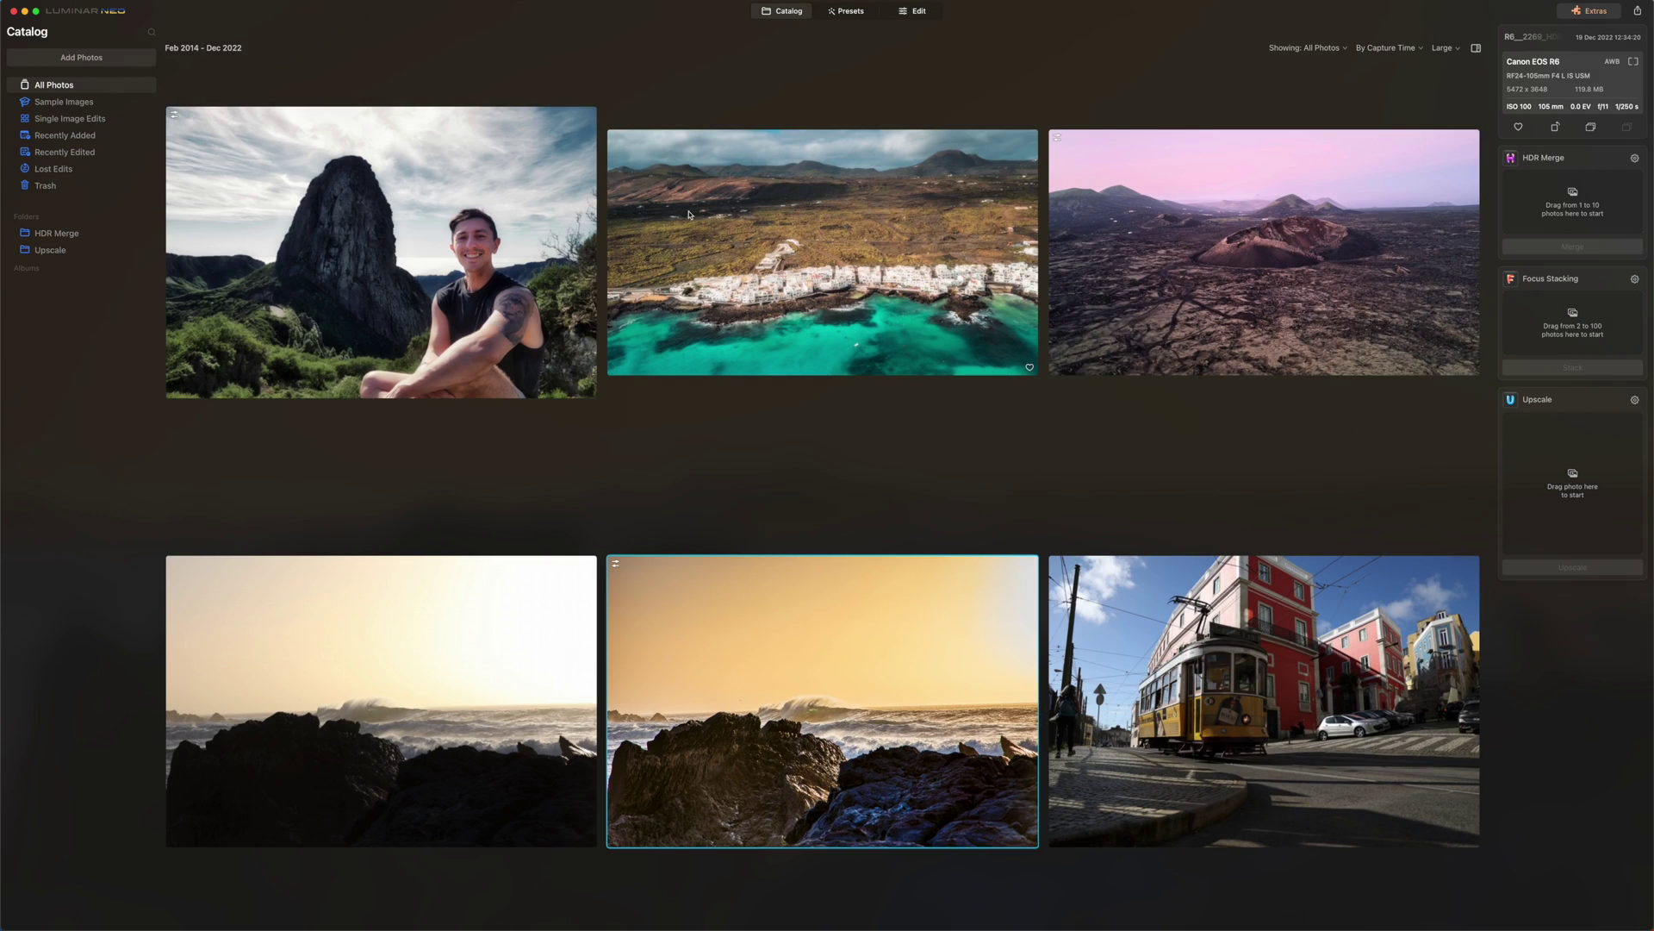
pyautogui.click(466, 680)
pyautogui.click(735, 697)
pyautogui.doubleClick(769, 679)
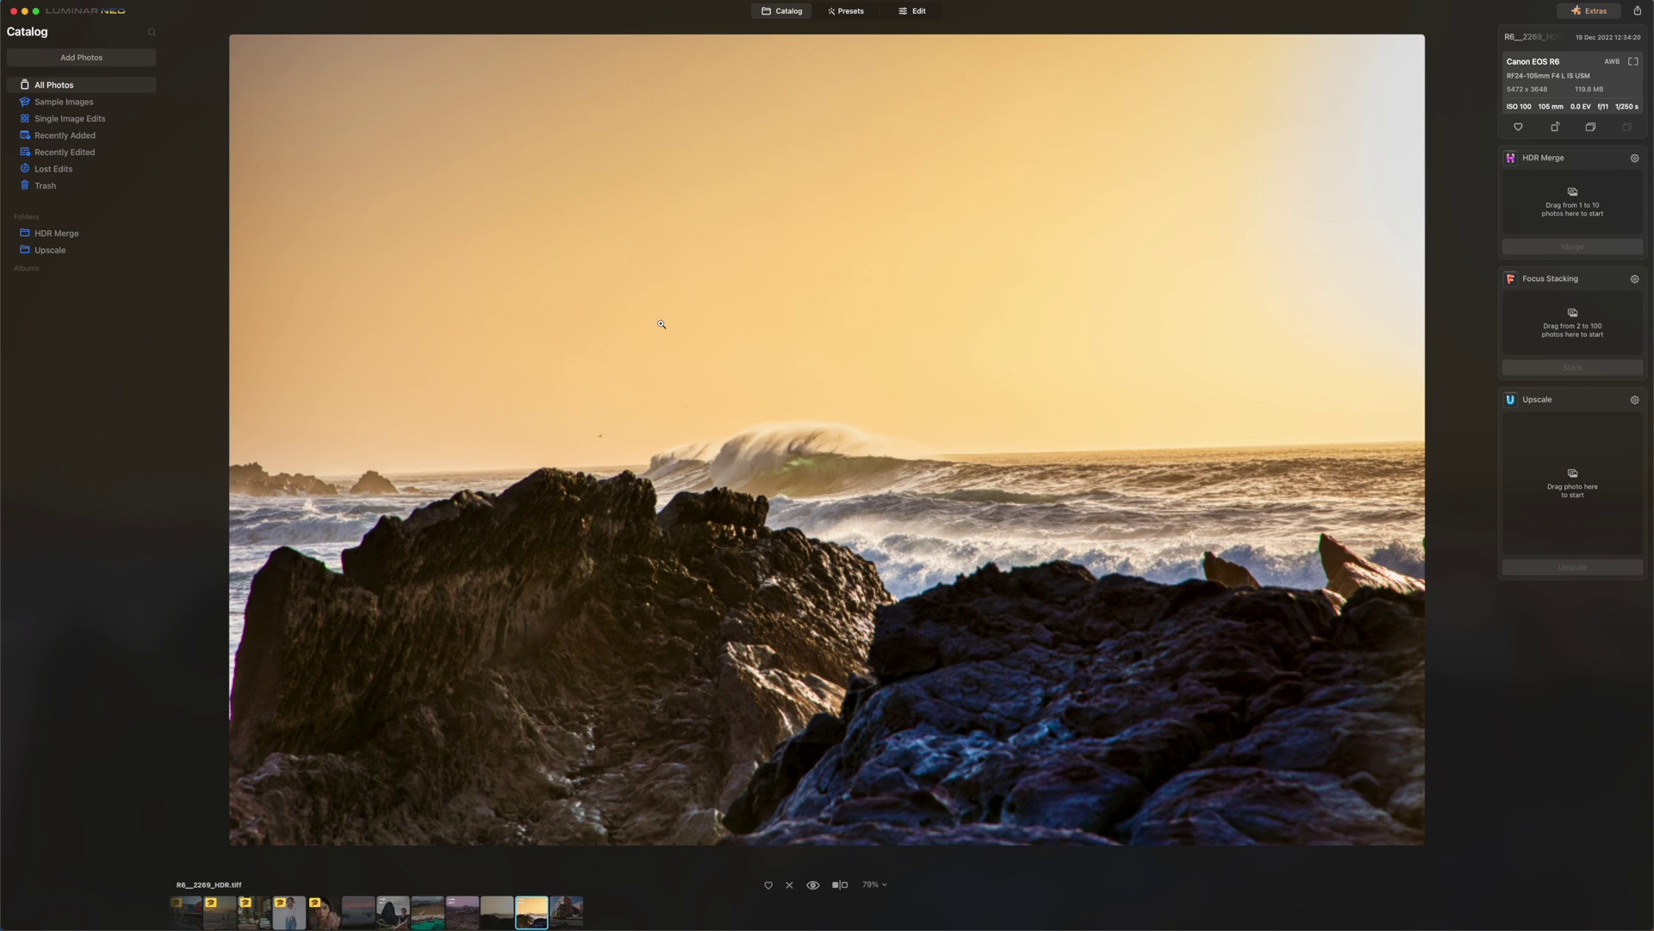
pyautogui.click(851, 12)
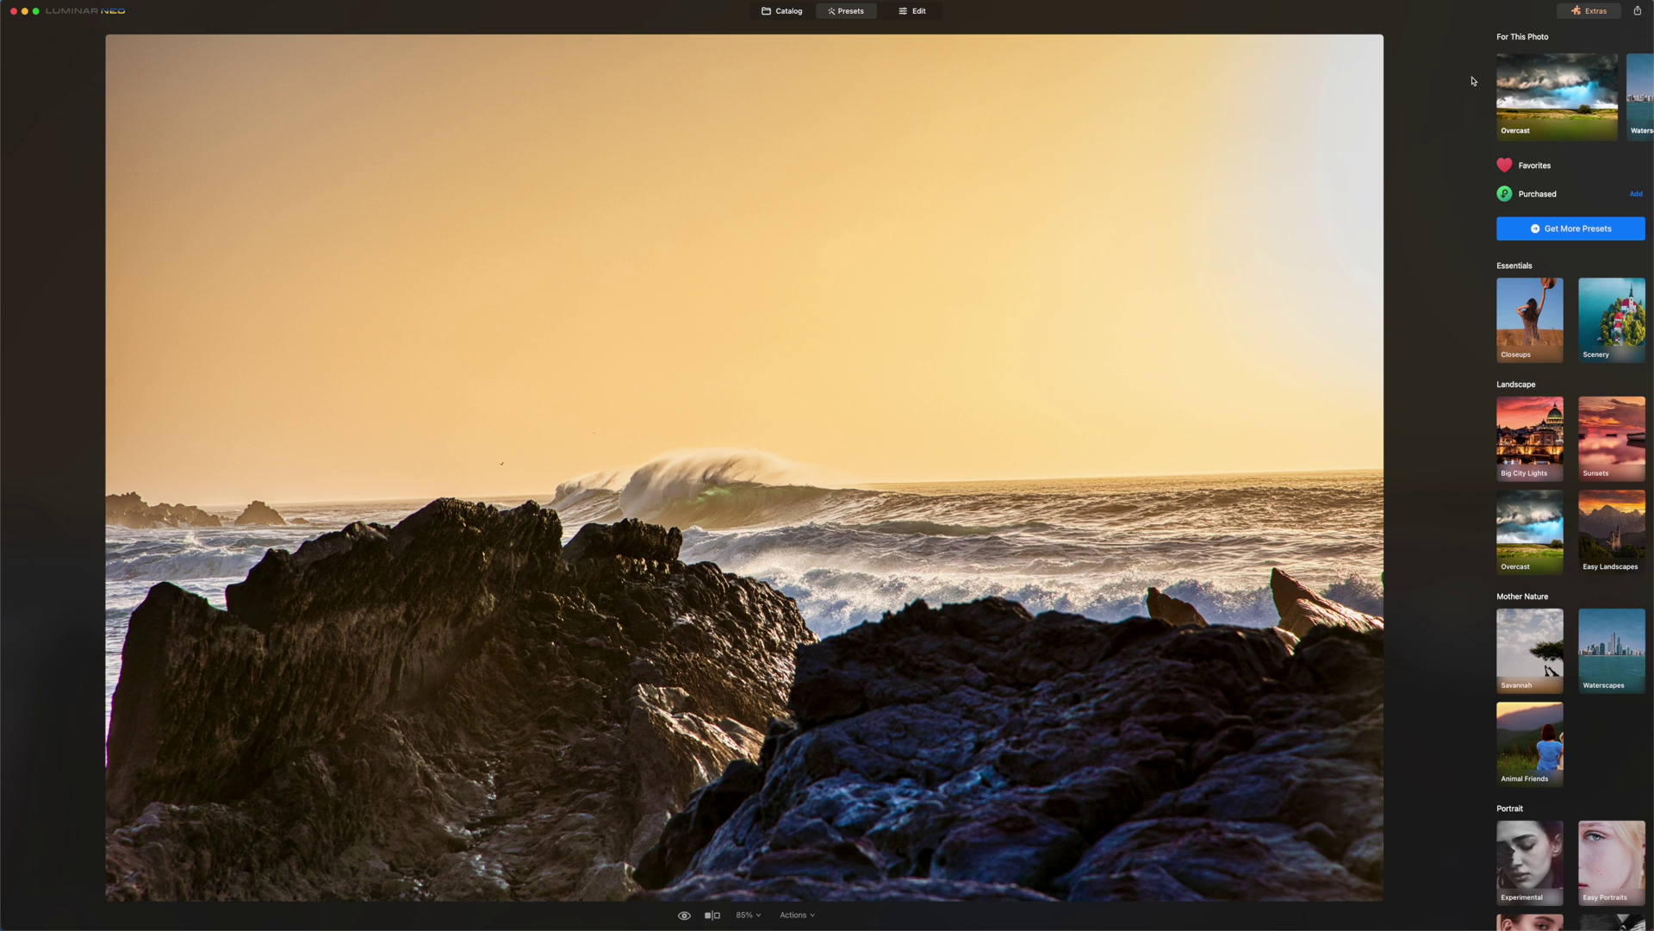
# Step: Try the Overcast presets Dynamic Result and Backlit Clouds at amount 57, then return to all preset categories
pyautogui.click(1542, 94)
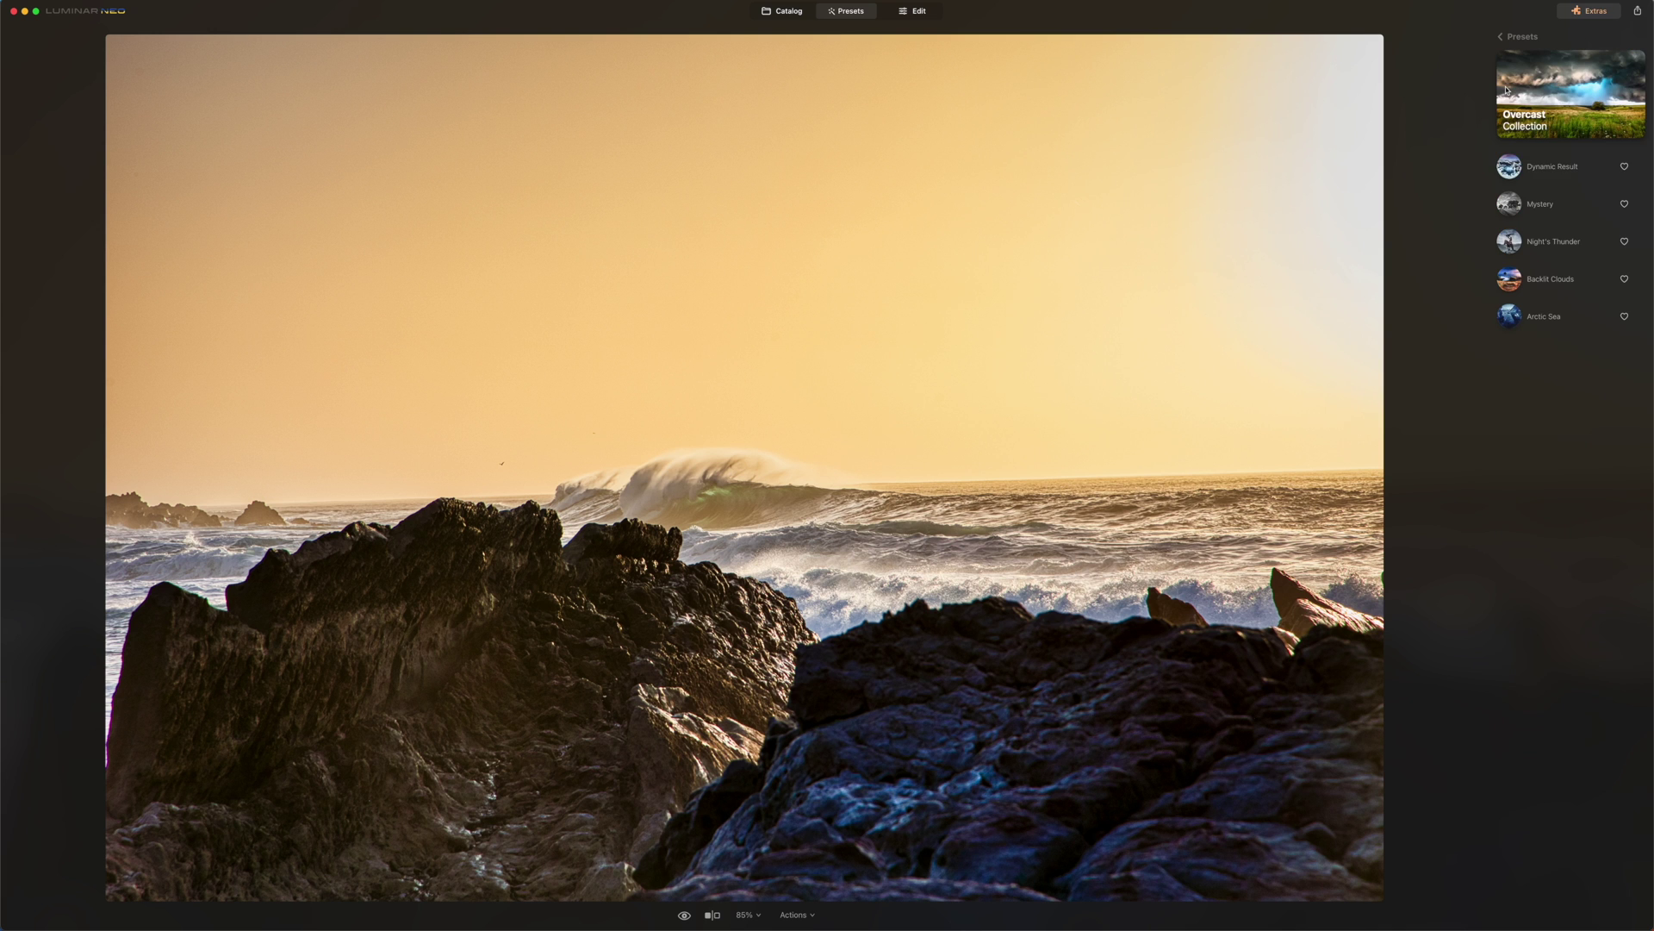
pyautogui.click(1510, 168)
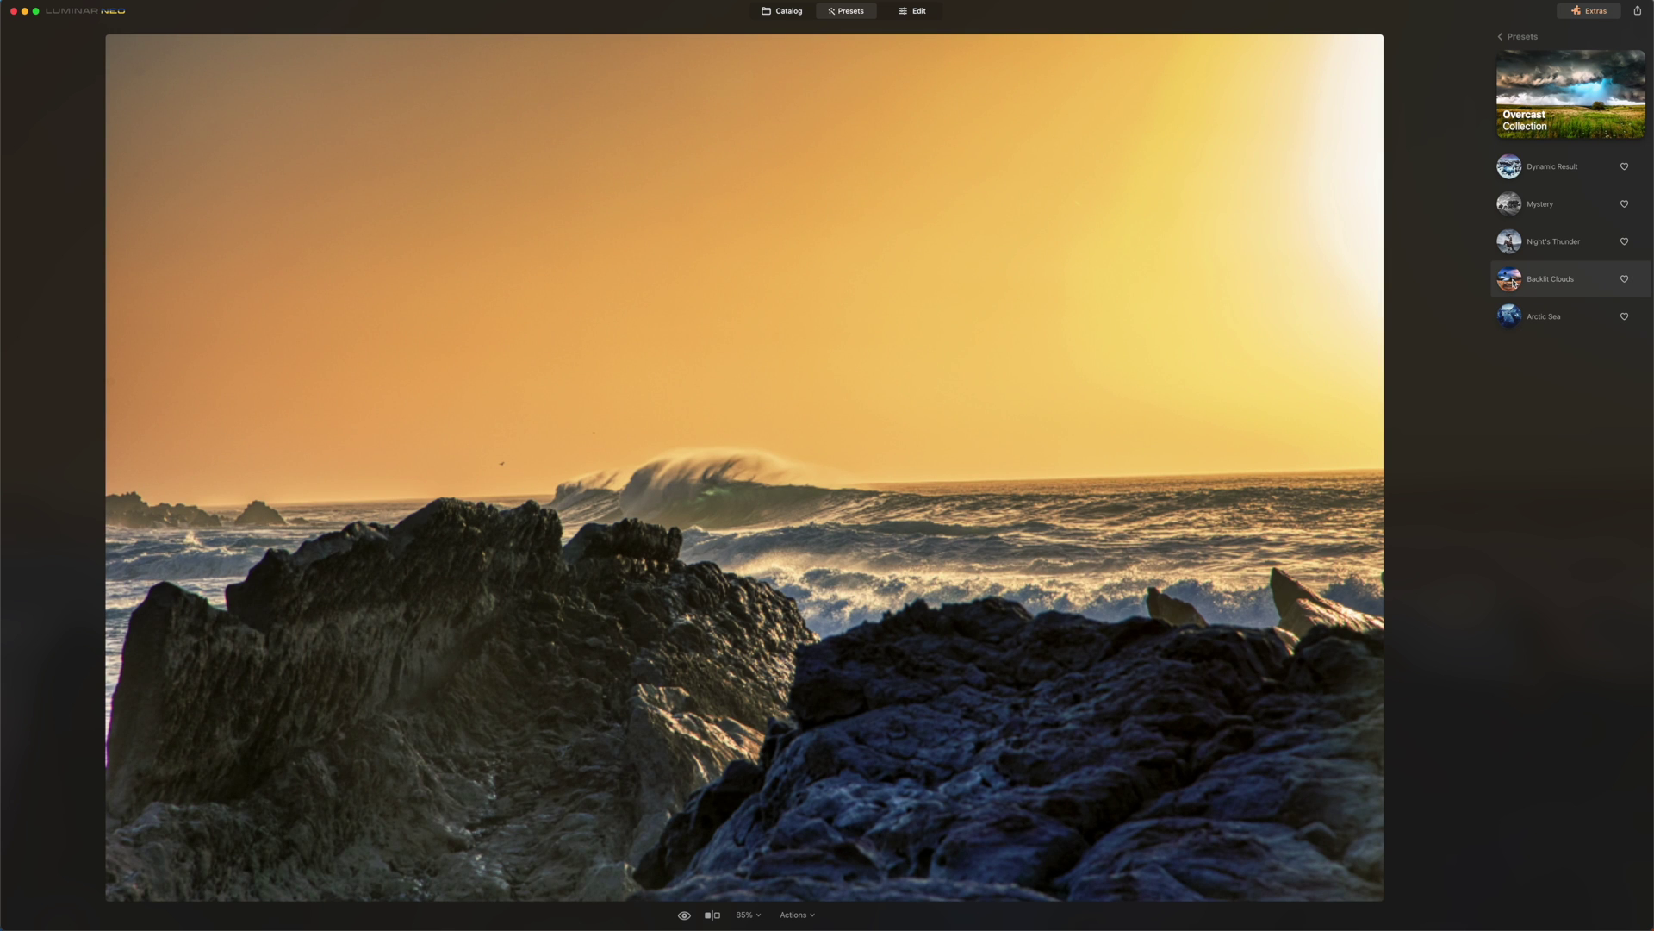
pyautogui.click(1515, 281)
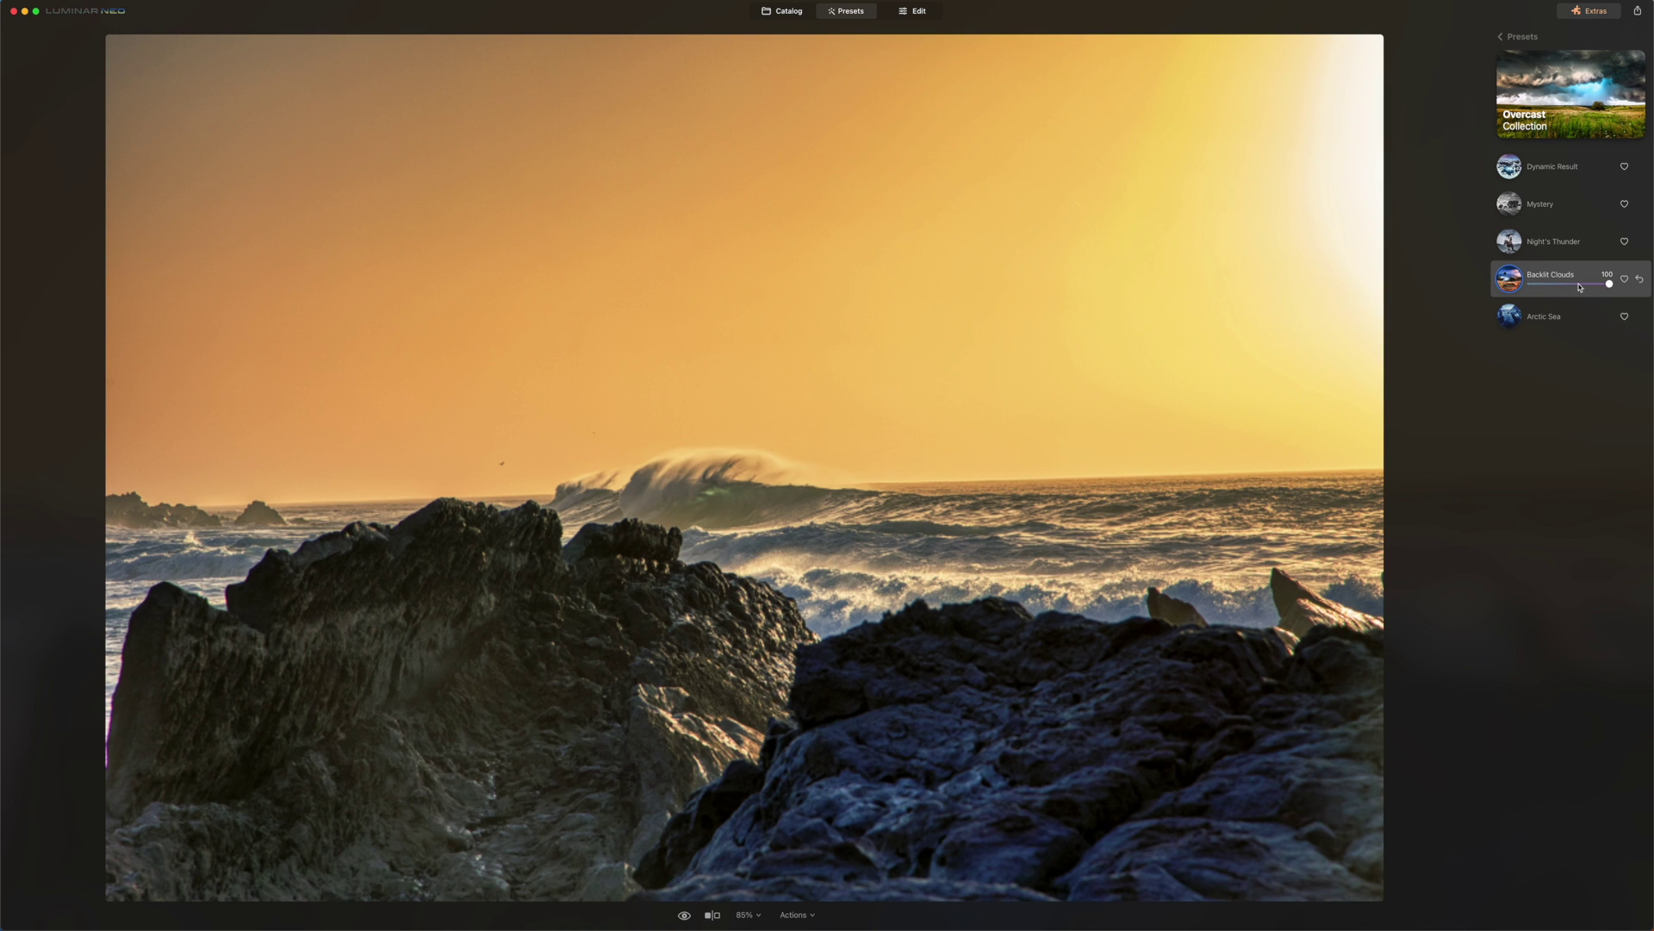
pyautogui.moveTo(1608, 284); pyautogui.dragTo(1556, 286)
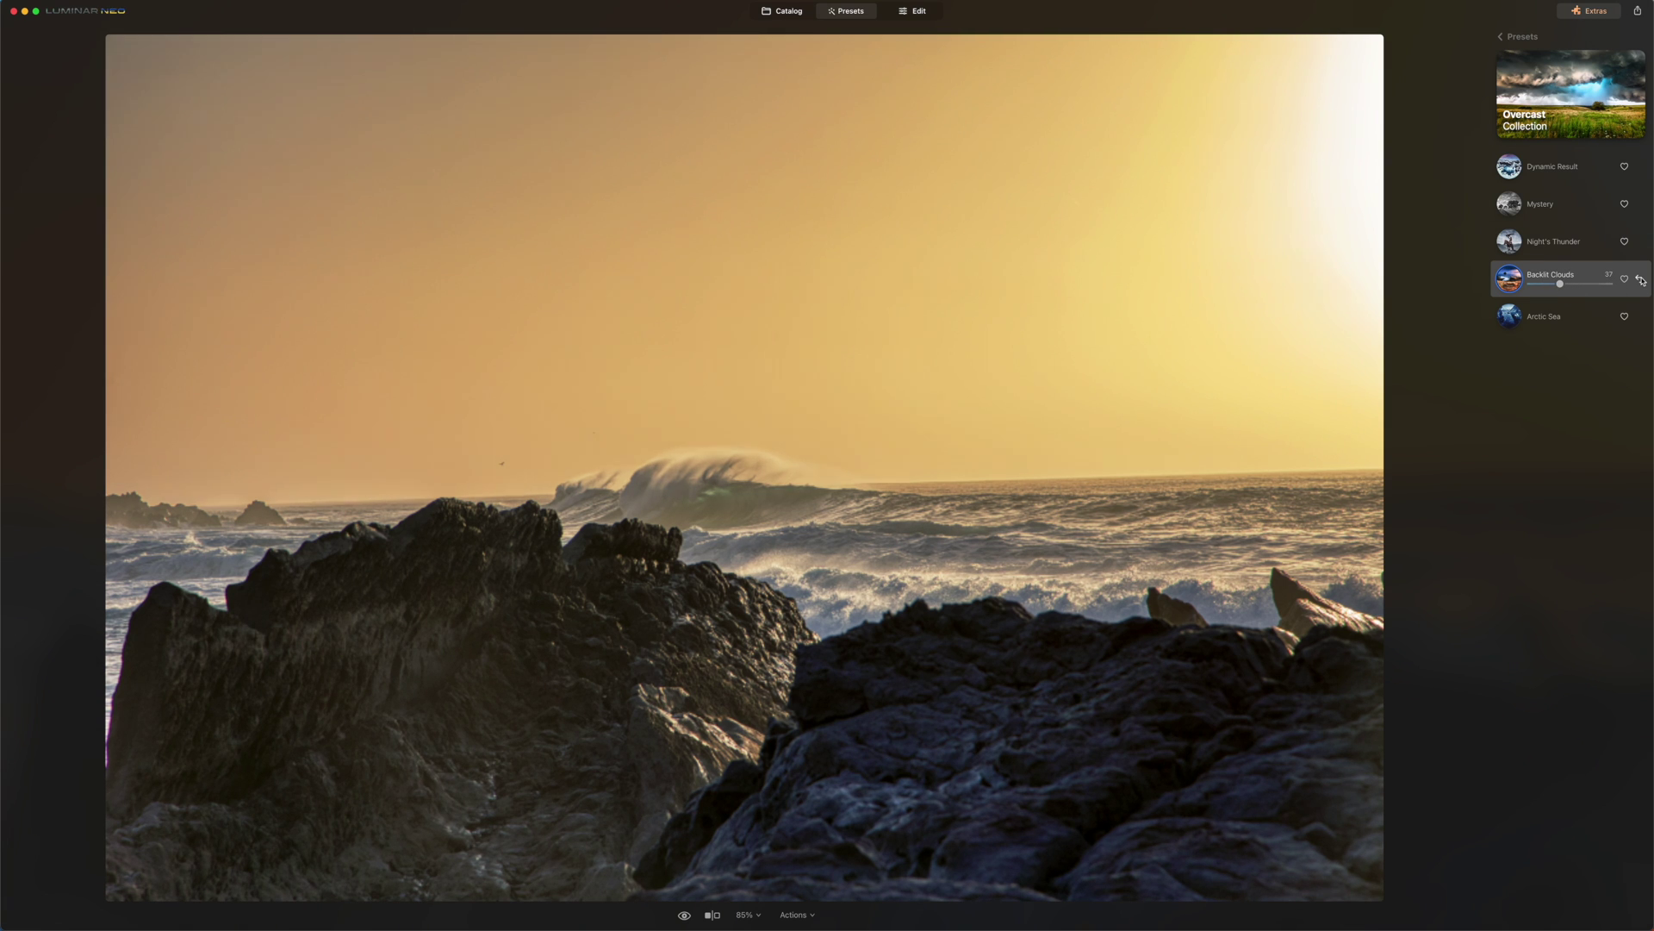
pyautogui.click(1504, 239)
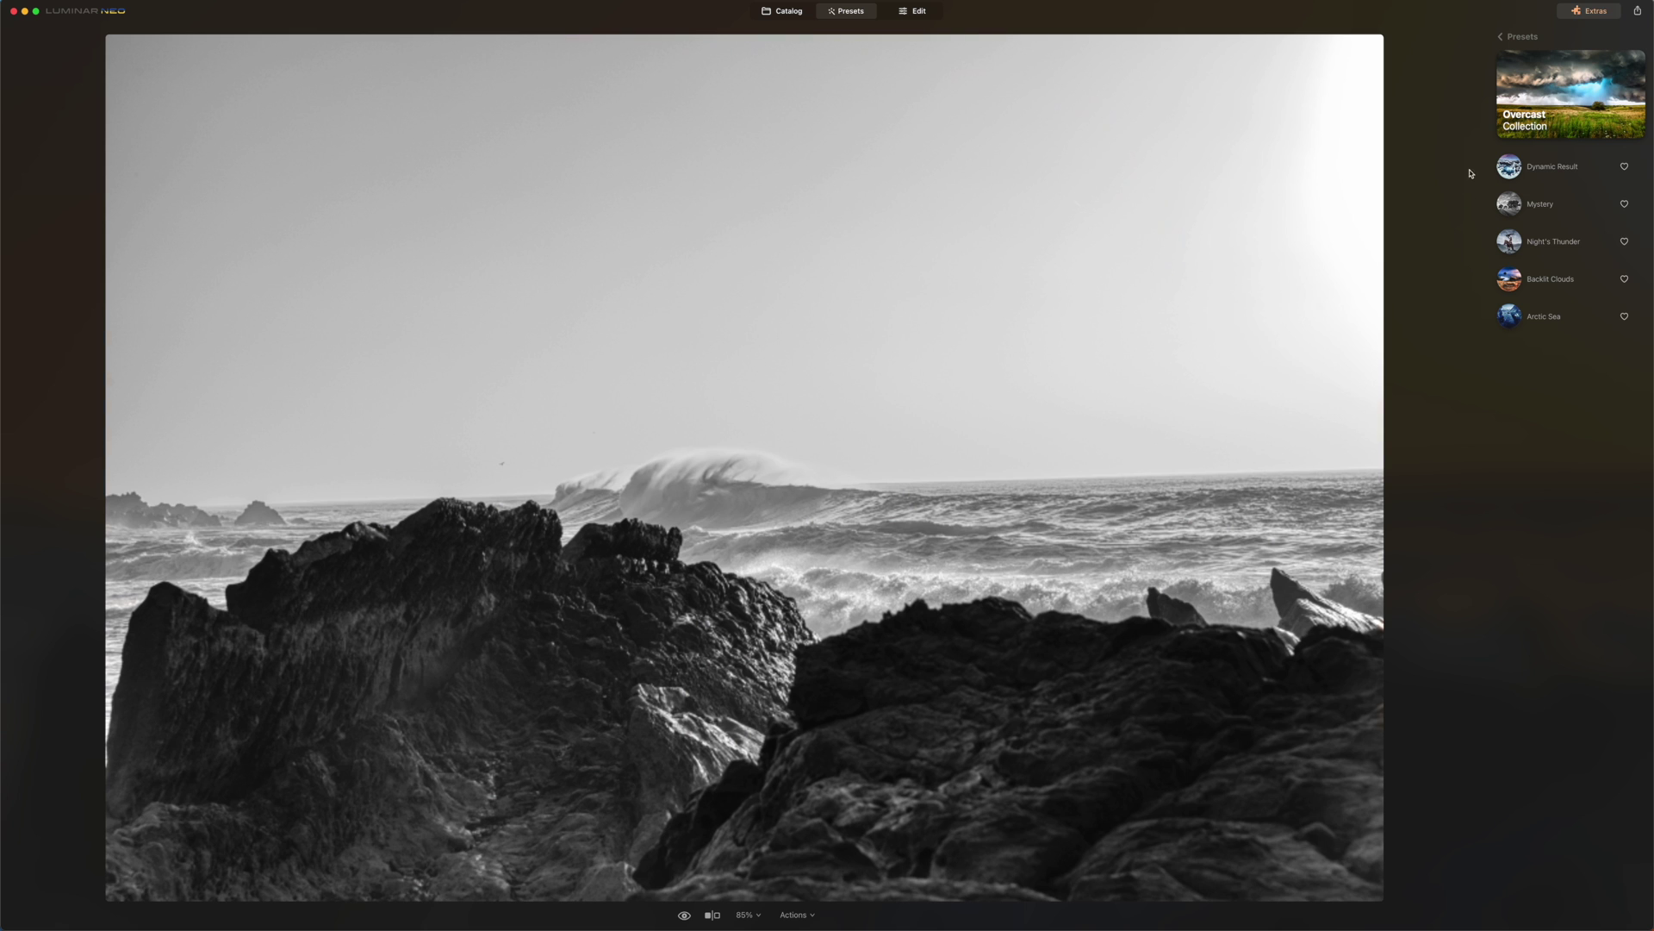
pyautogui.click(1501, 36)
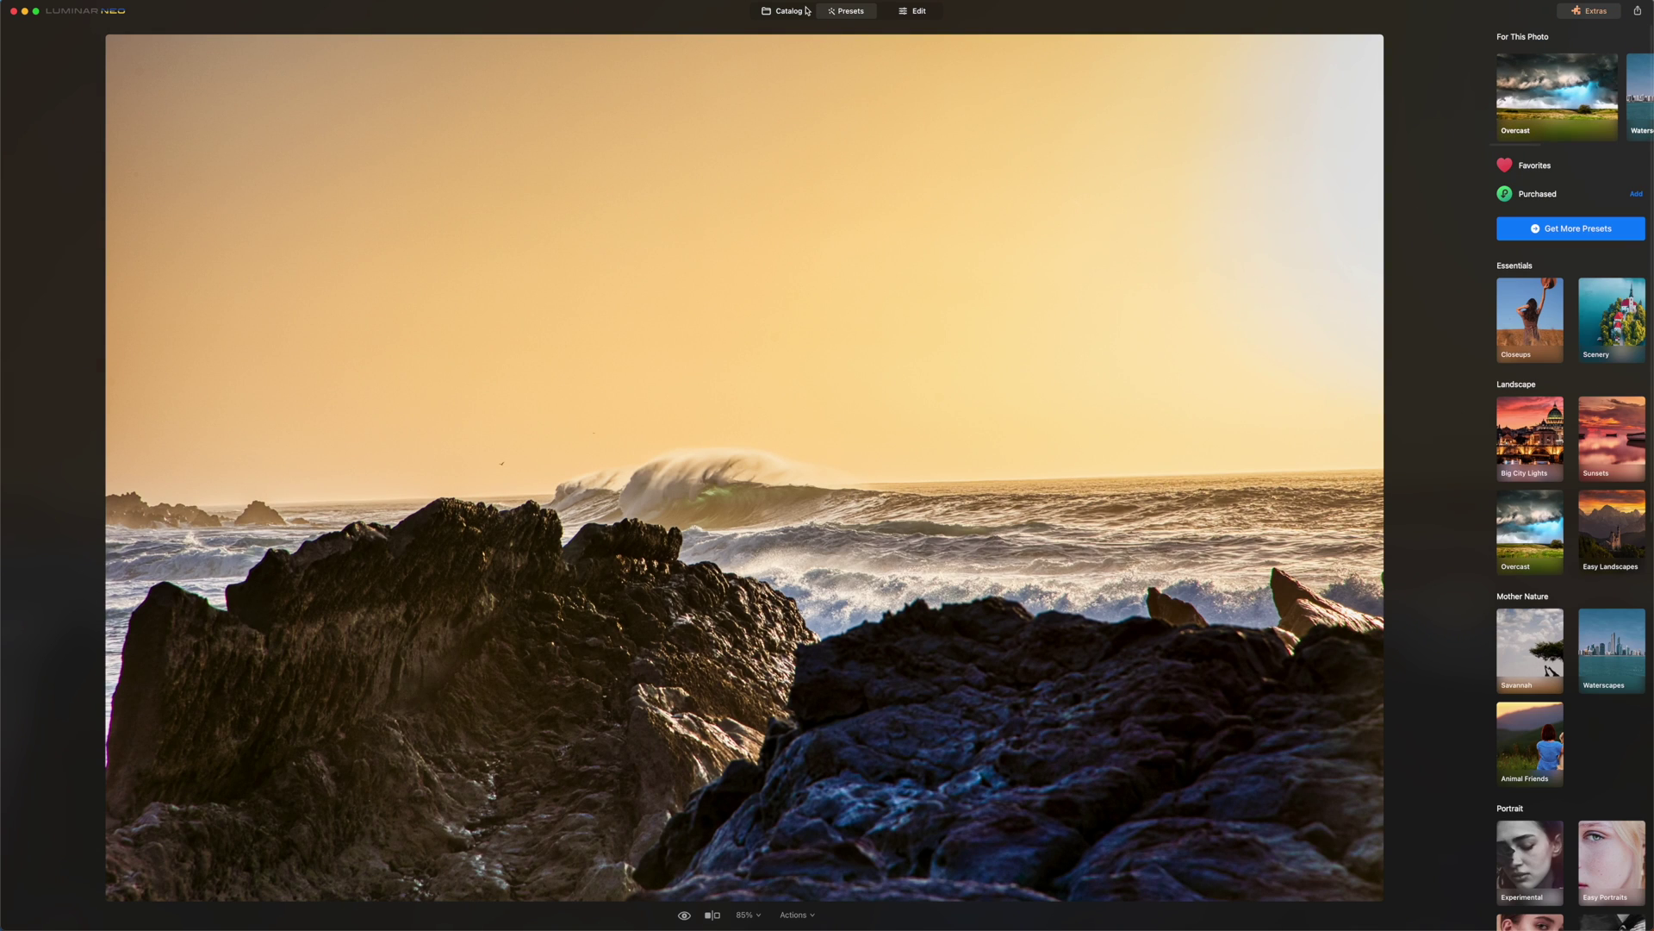
# Step: As a trial, raise the Develop exposure to about 0.42
pyautogui.click(901, 15)
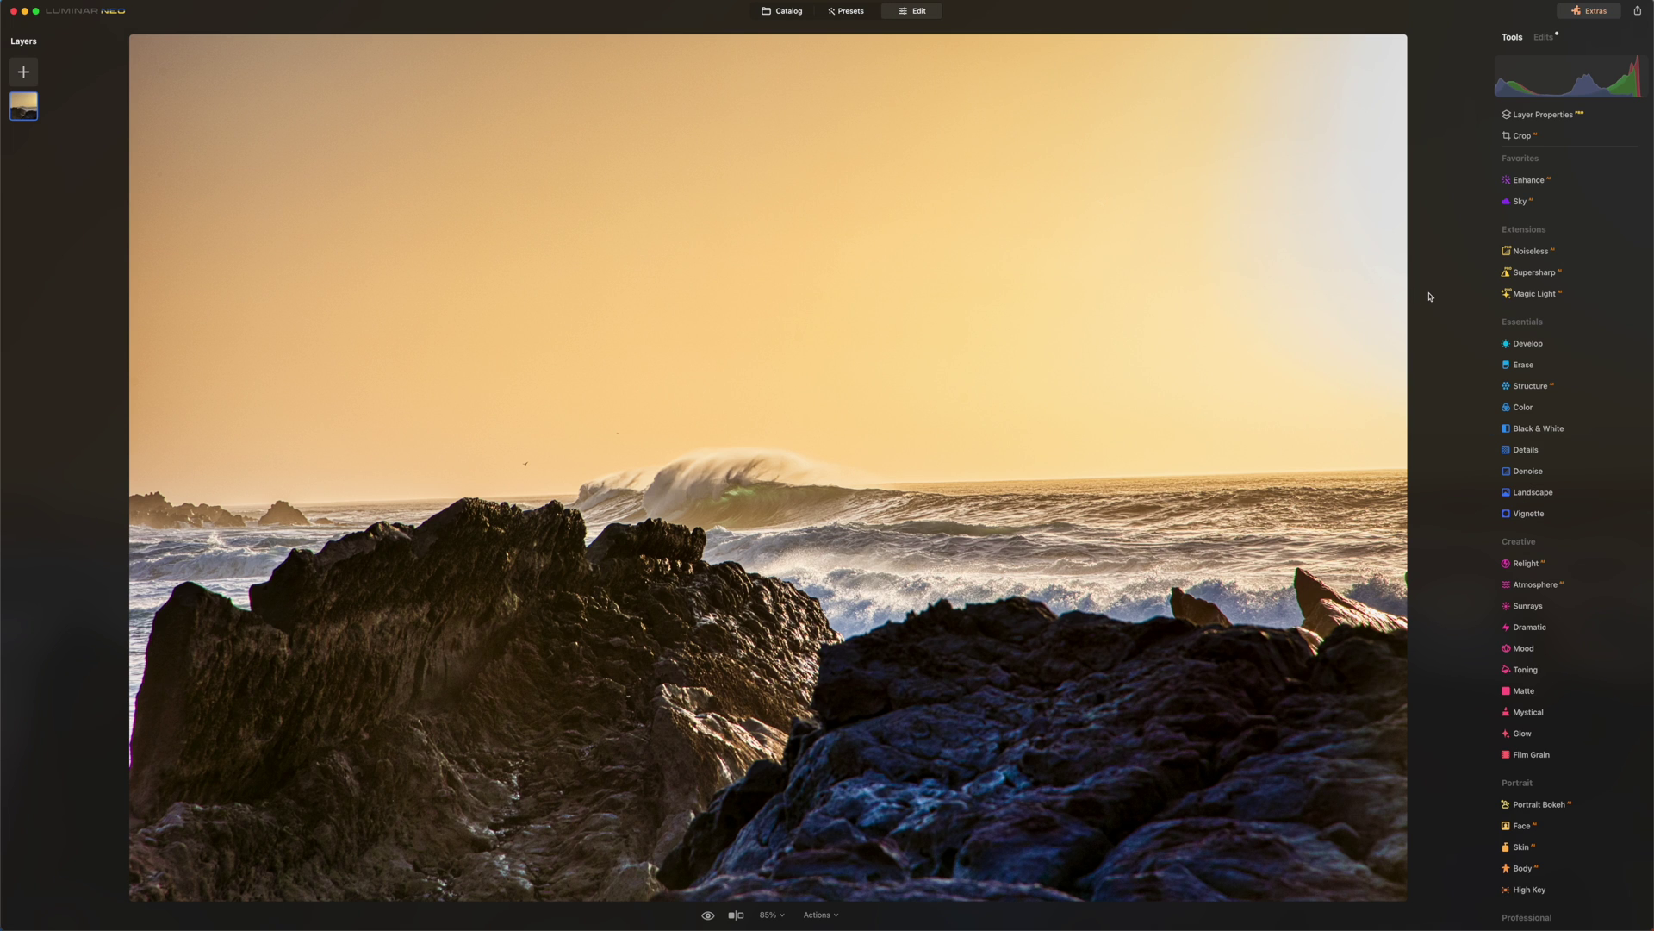
pyautogui.click(1528, 343)
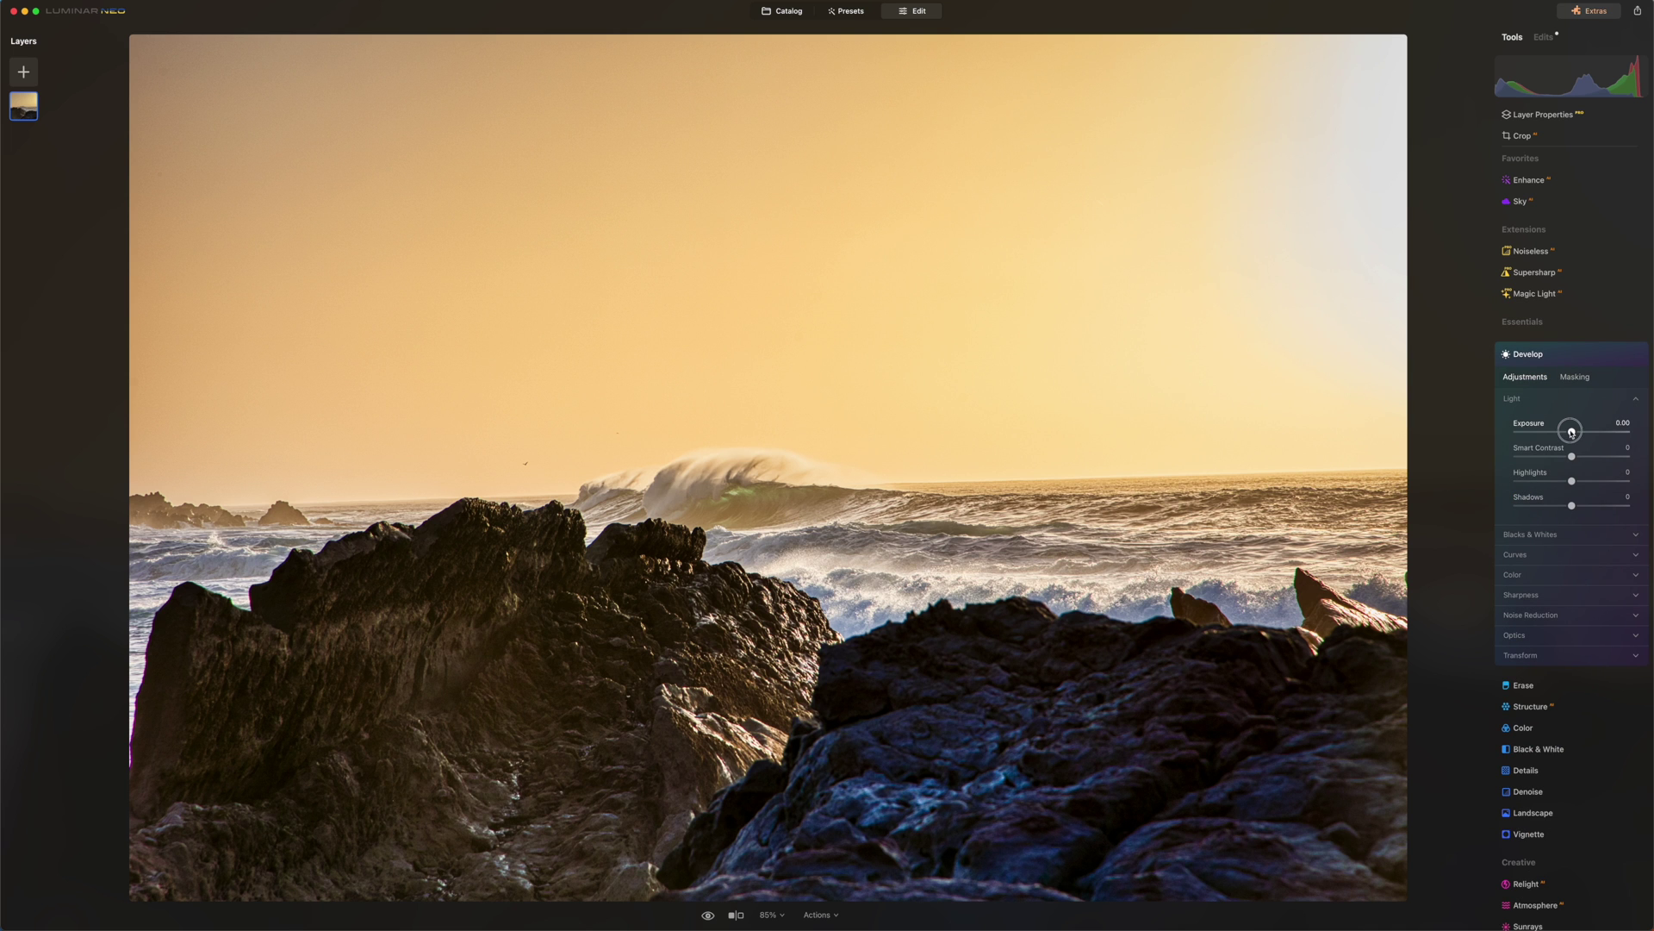
pyautogui.moveTo(1571, 430); pyautogui.dragTo(1578, 433)
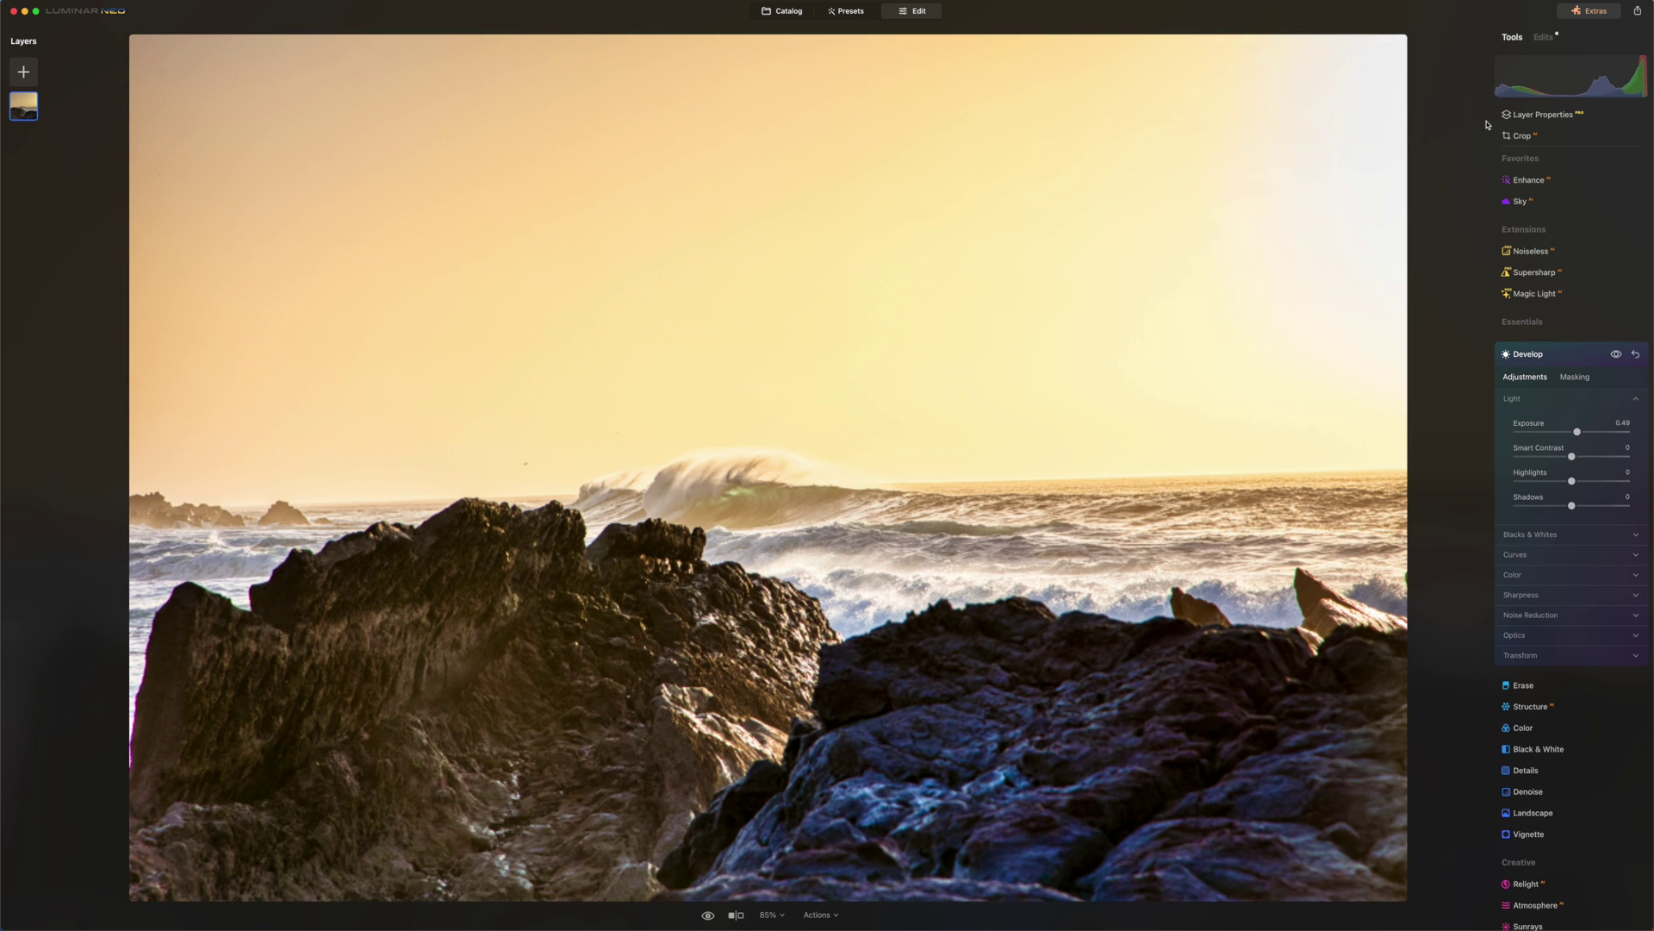
# Step: Reset that exposure to 0.00 and delete the extra Develop edit from the applied edits list
pyautogui.click(1545, 38)
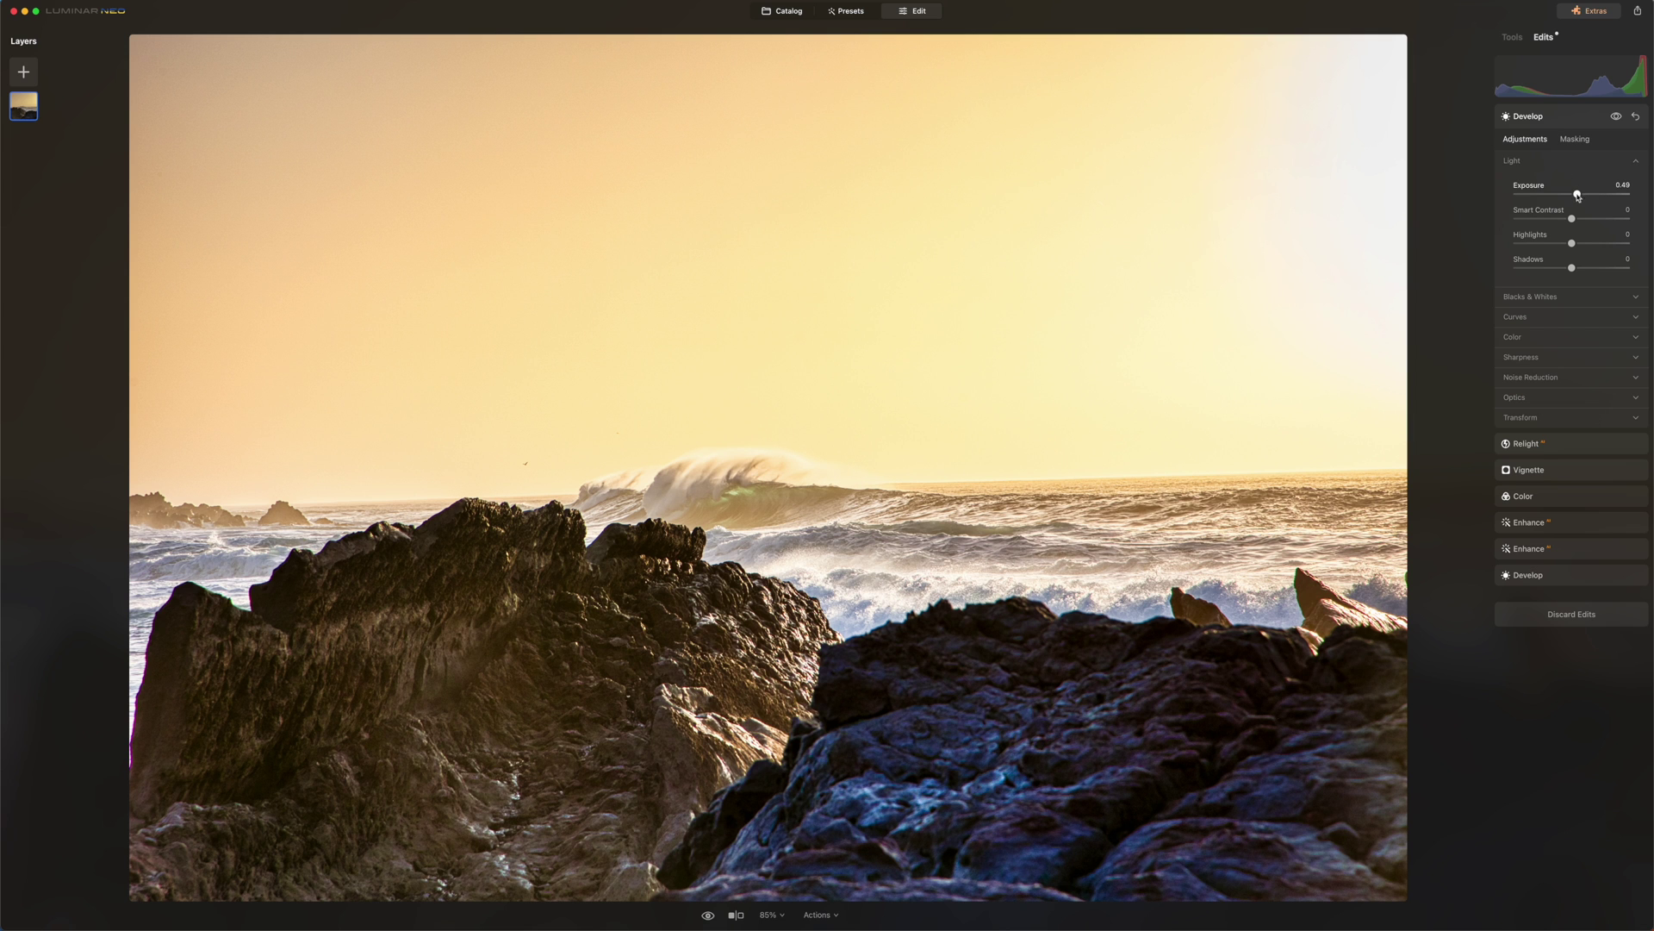
pyautogui.click(1635, 117)
pyautogui.click(1635, 117)
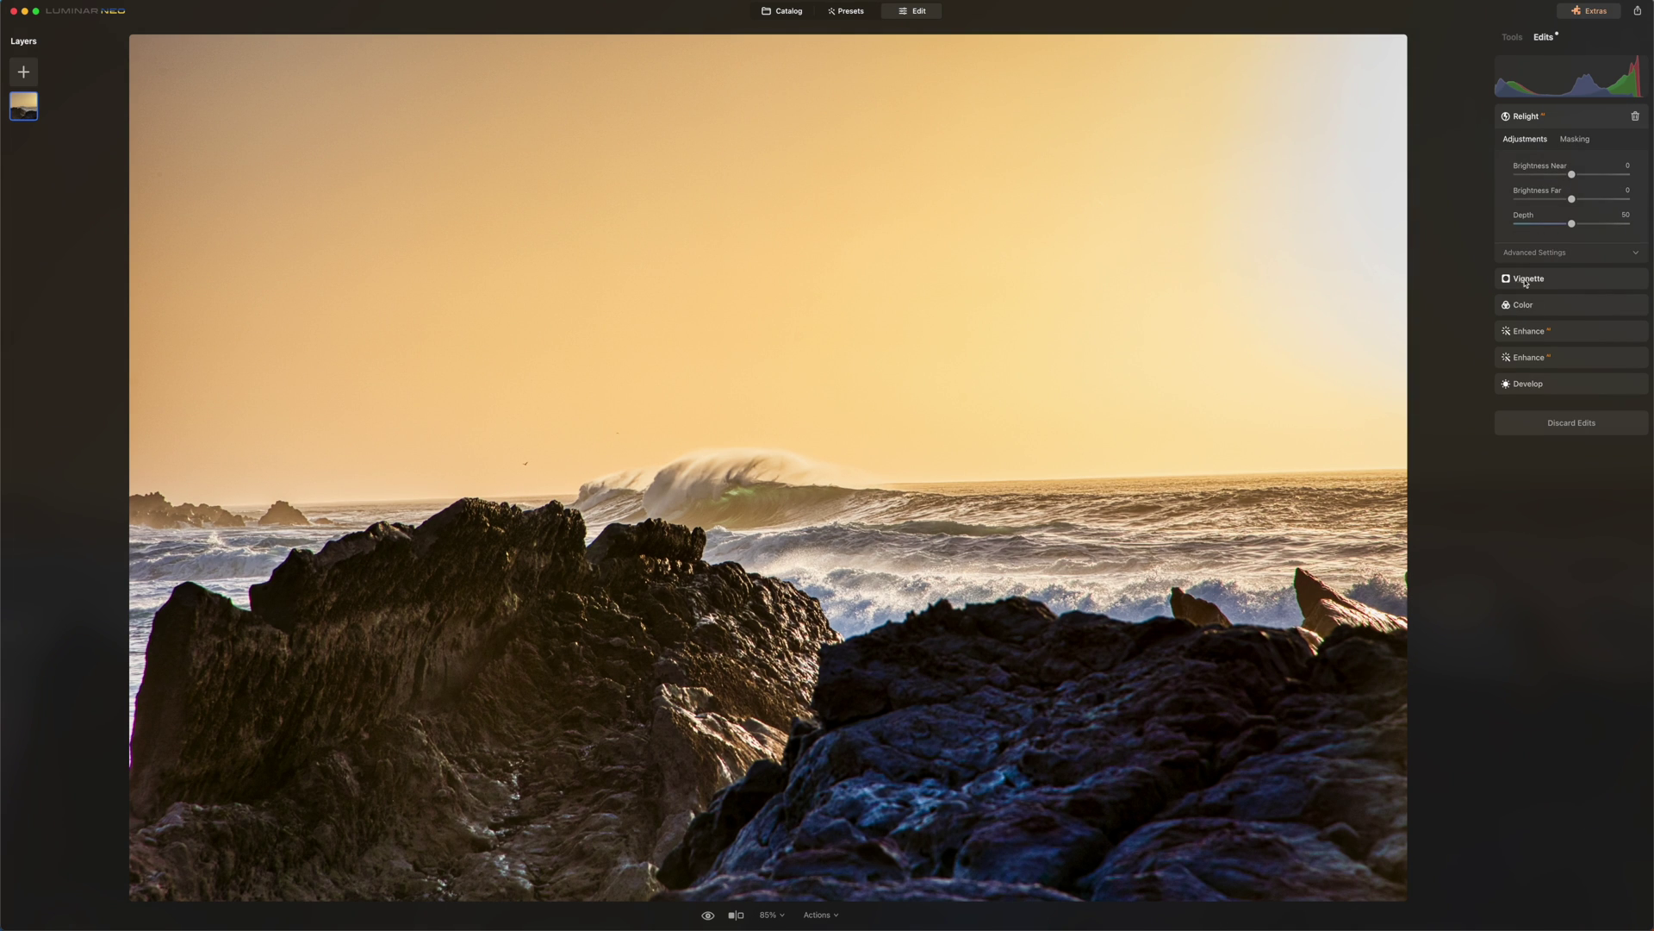
pyautogui.click(1551, 305)
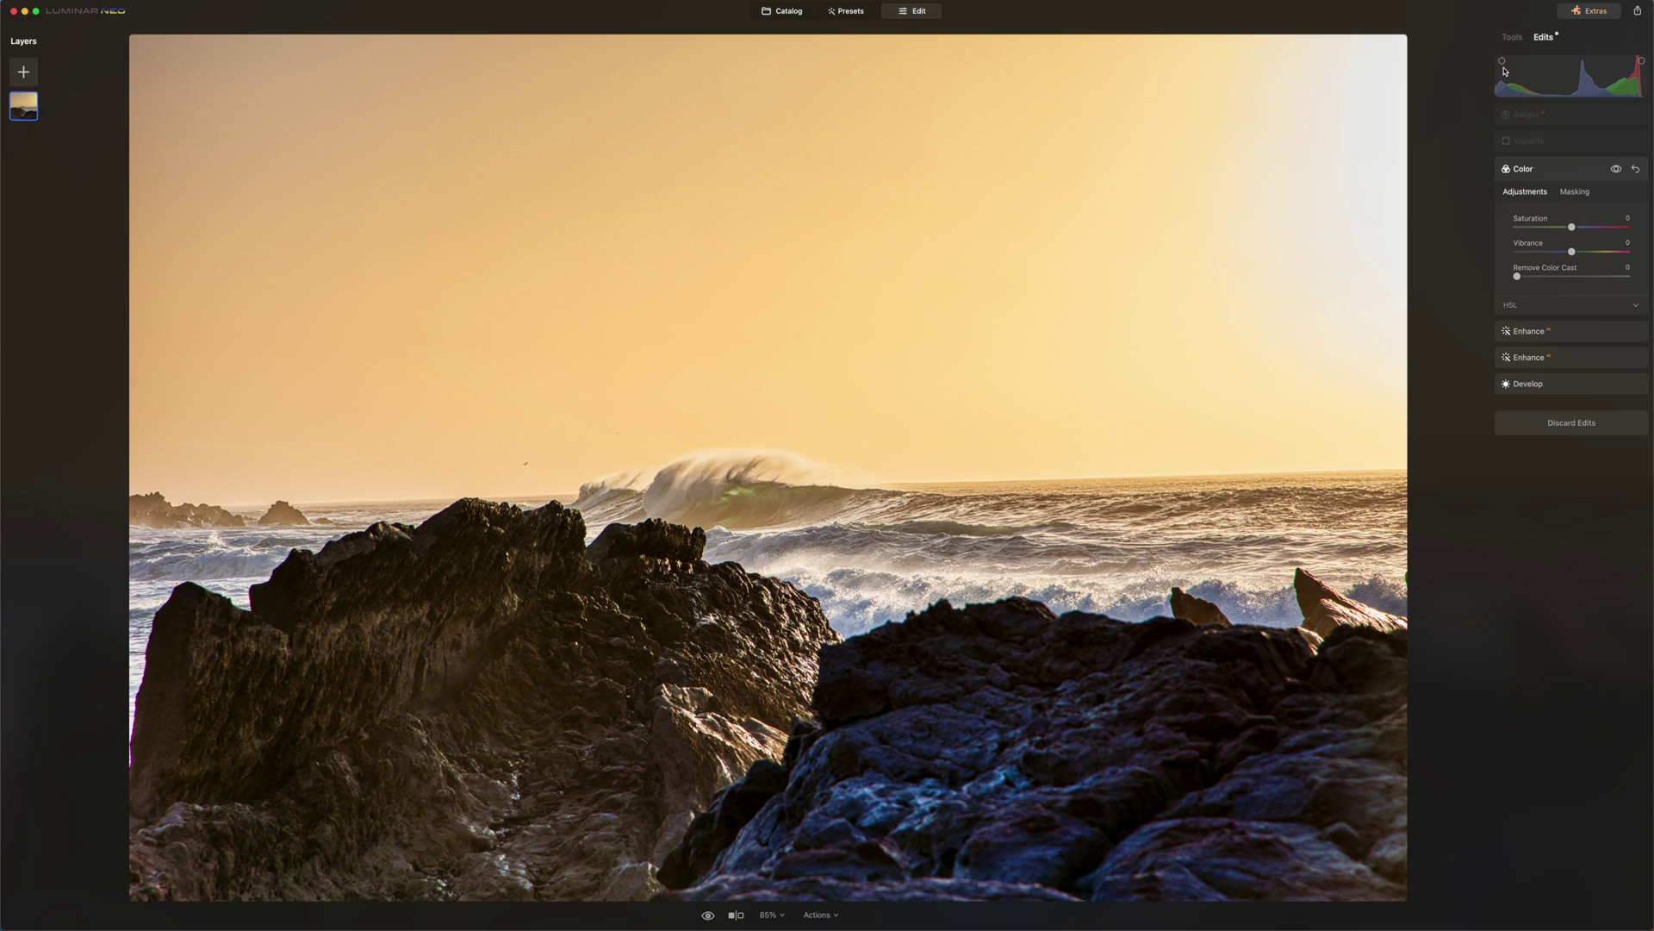
pyautogui.click(1511, 38)
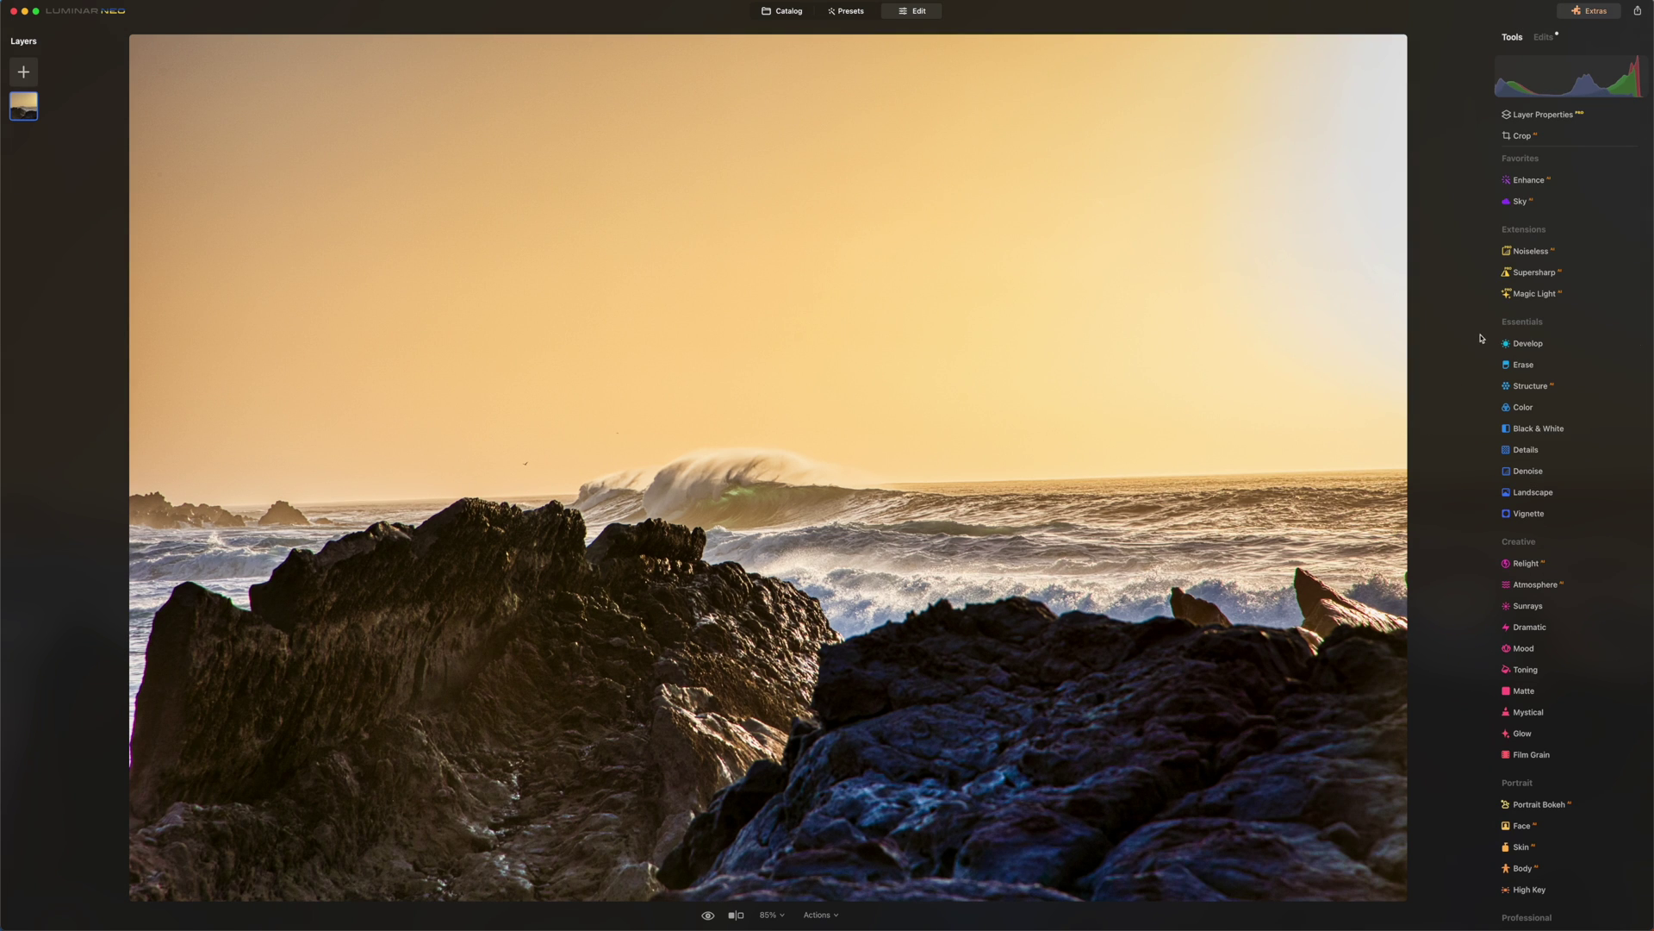
# Step: Turn on clipping warnings, test Exposure at 0.81 and about 0.68, then reset it to 0.00
pyautogui.press('j')
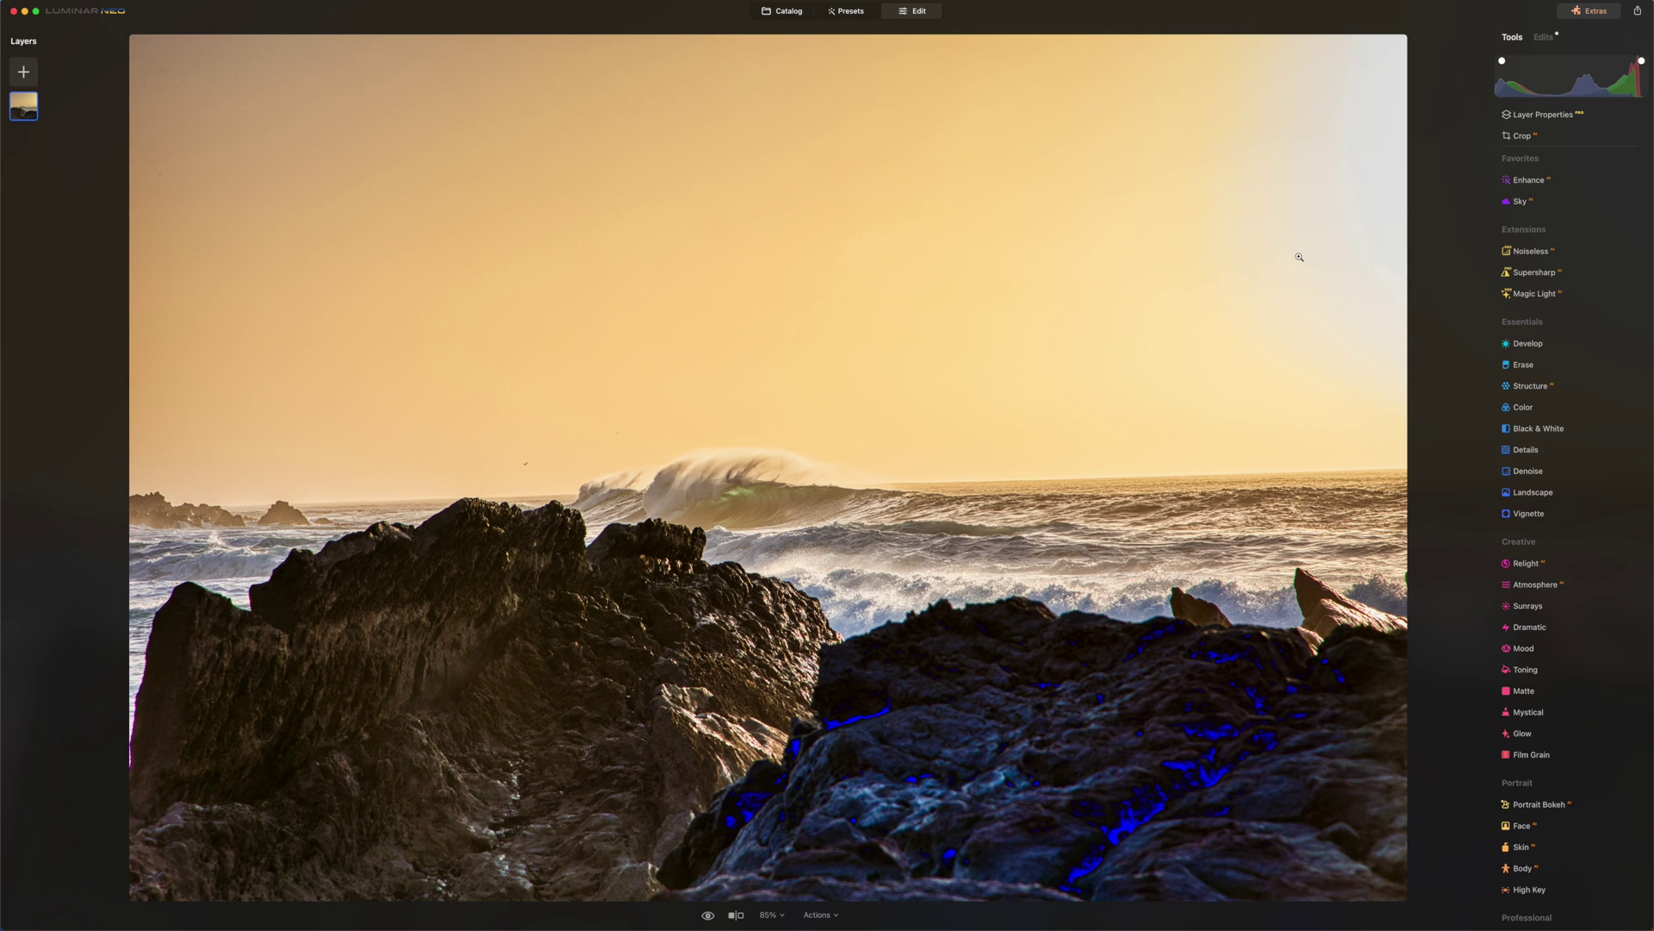
pyautogui.click(1528, 343)
pyautogui.moveTo(1571, 430); pyautogui.dragTo(1580, 430)
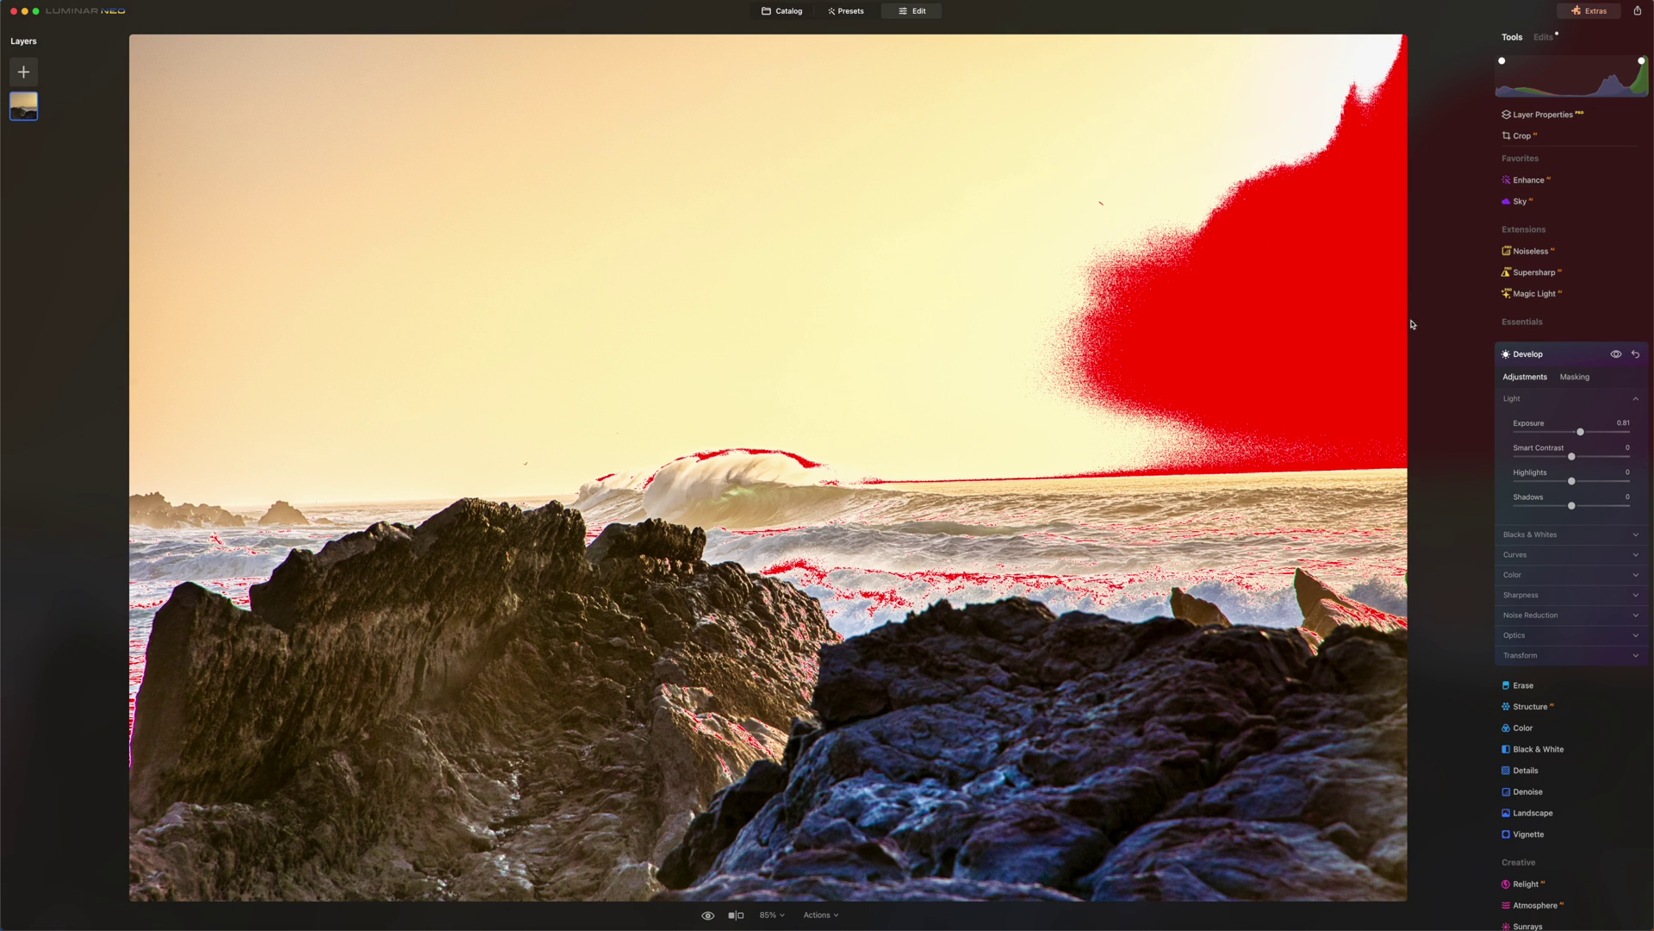
pyautogui.moveTo(1582, 436); pyautogui.dragTo(1579, 436)
pyautogui.doubleClick(1579, 433)
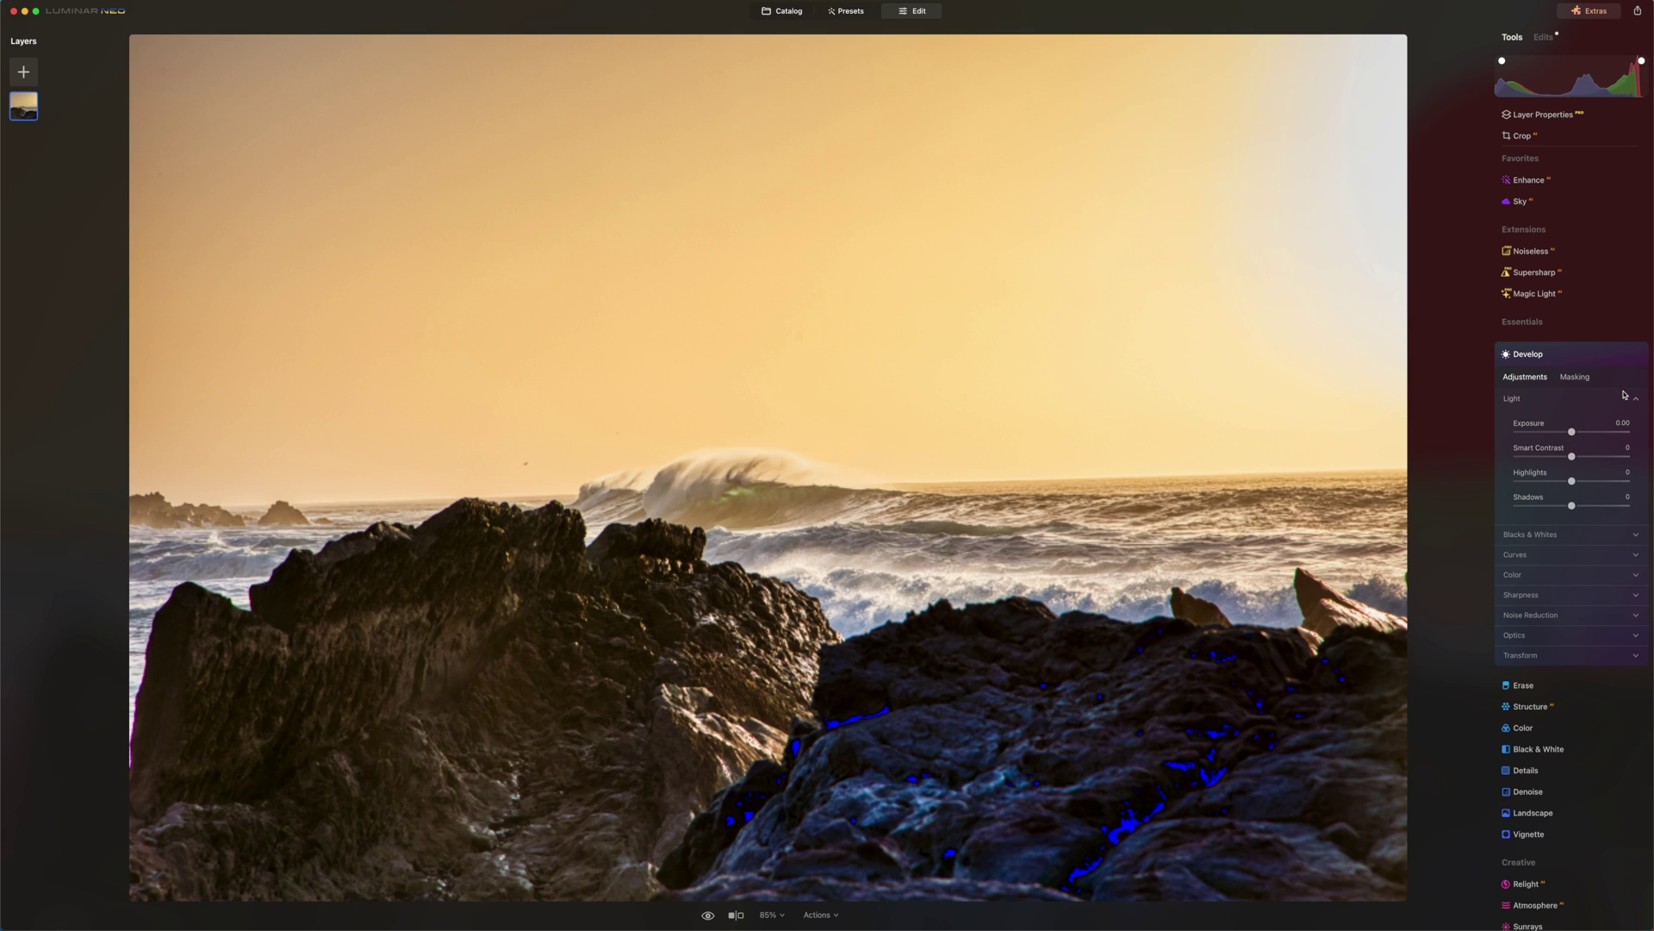
# Step: Trial Exposure 0.32 with two RGB curve points, then reset Develop and collapse it
pyautogui.click(1582, 358)
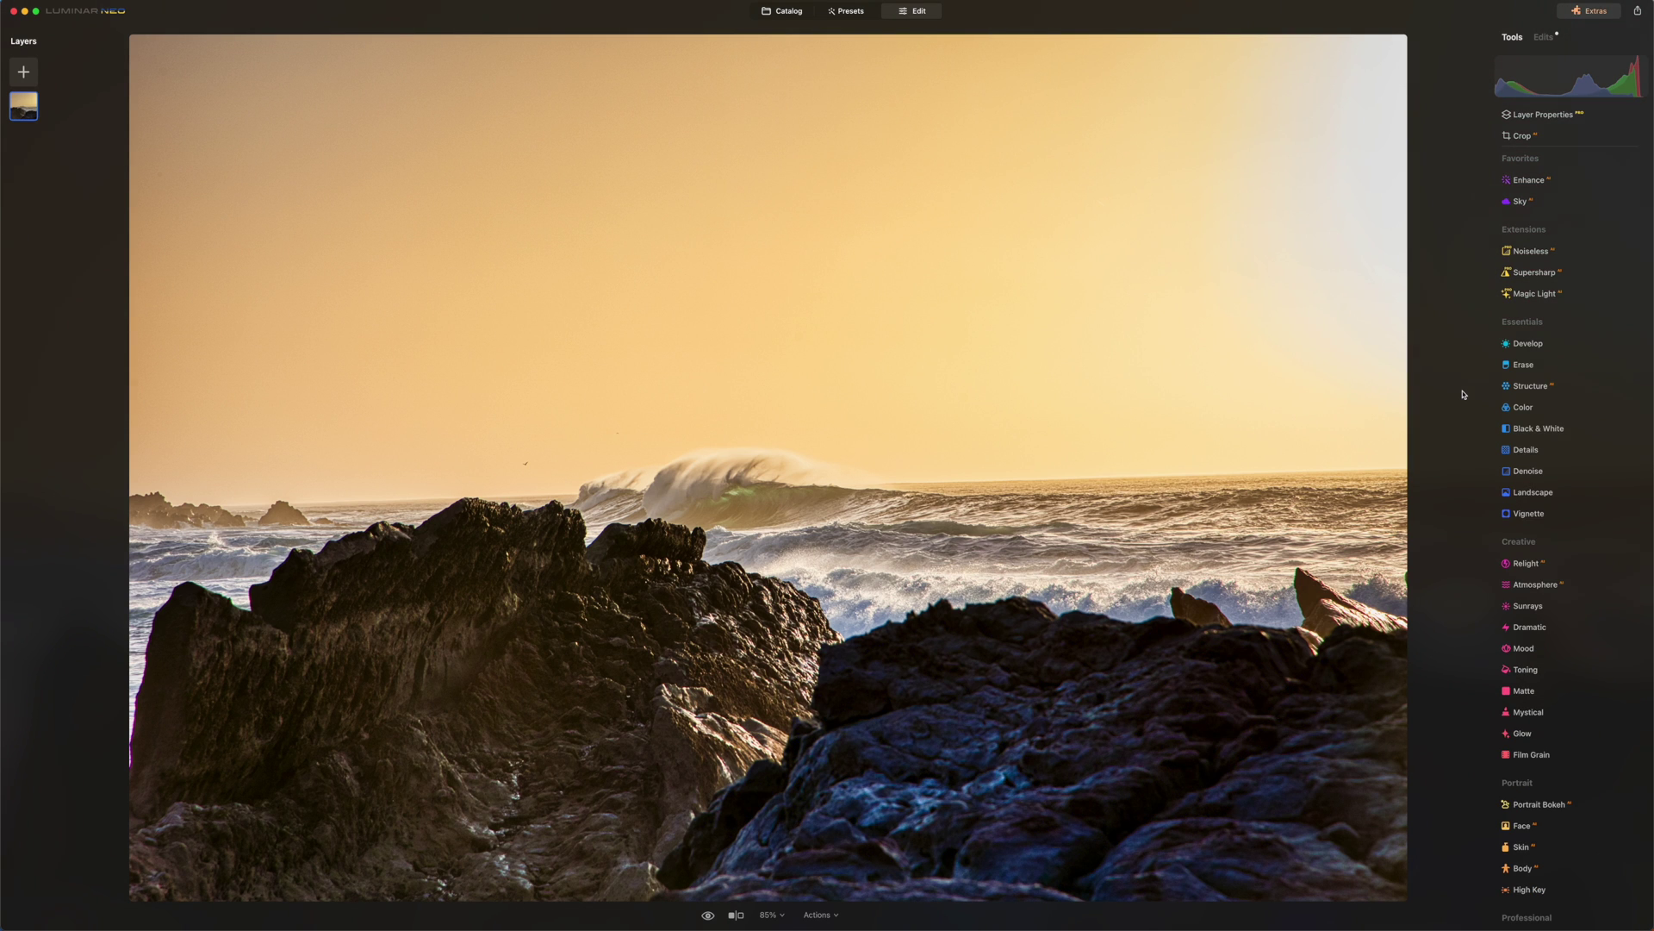
pyautogui.click(1532, 343)
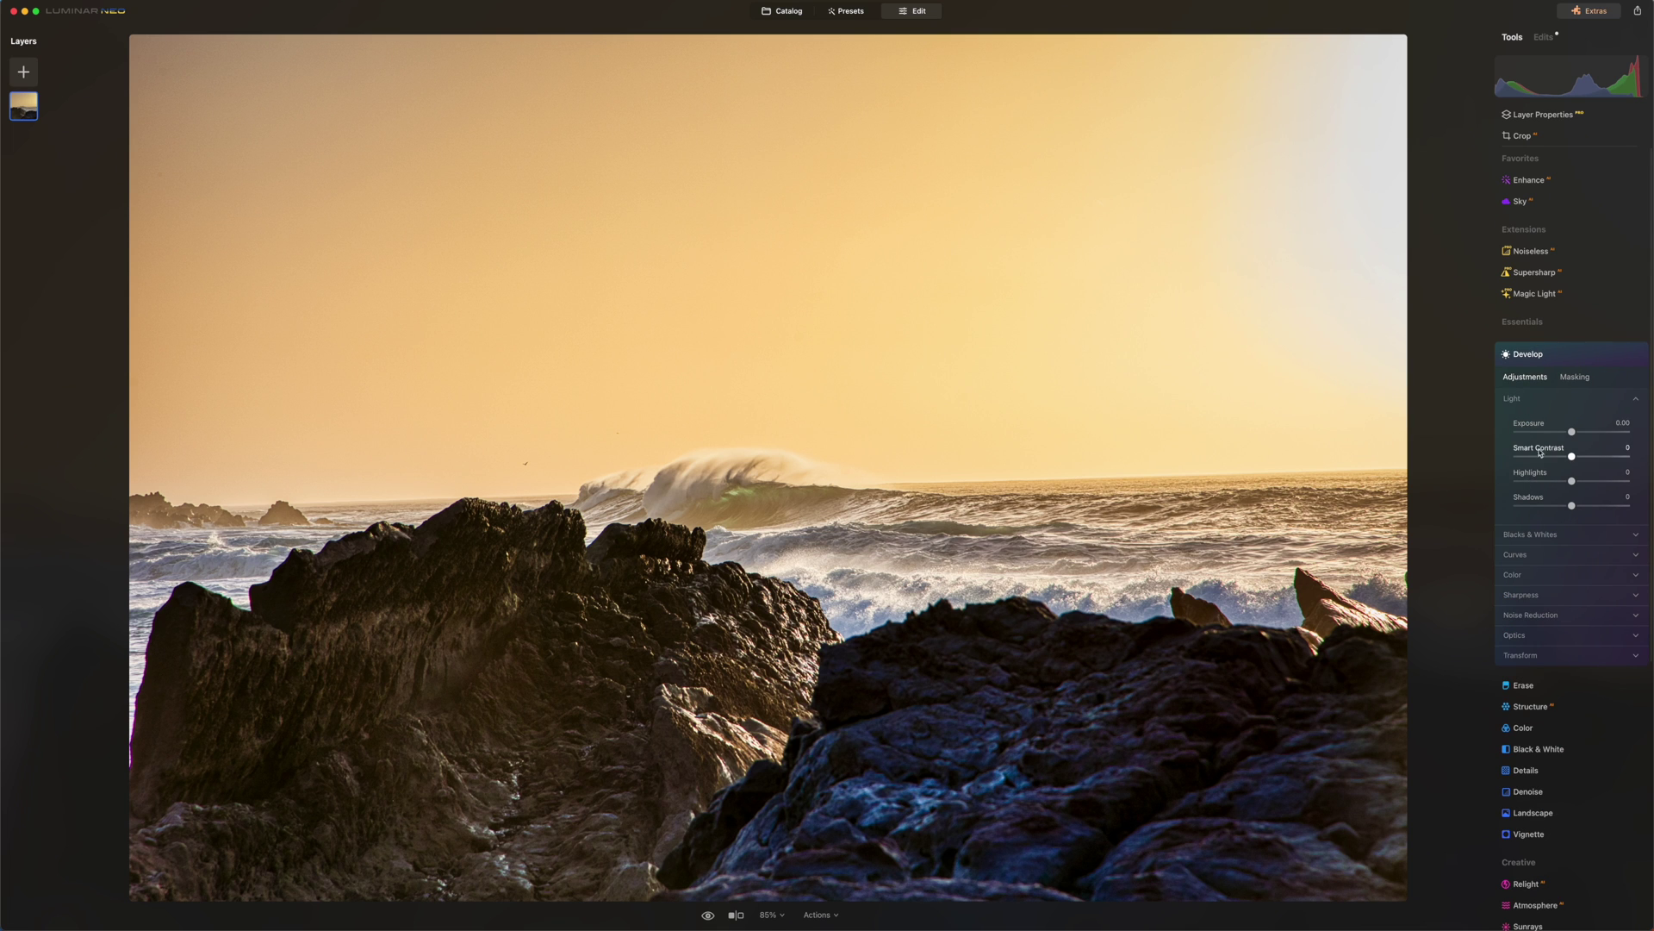
pyautogui.moveTo(1572, 434); pyautogui.dragTo(1577, 433)
pyautogui.click(1524, 556)
pyautogui.moveTo(1605, 637); pyautogui.dragTo(1601, 630)
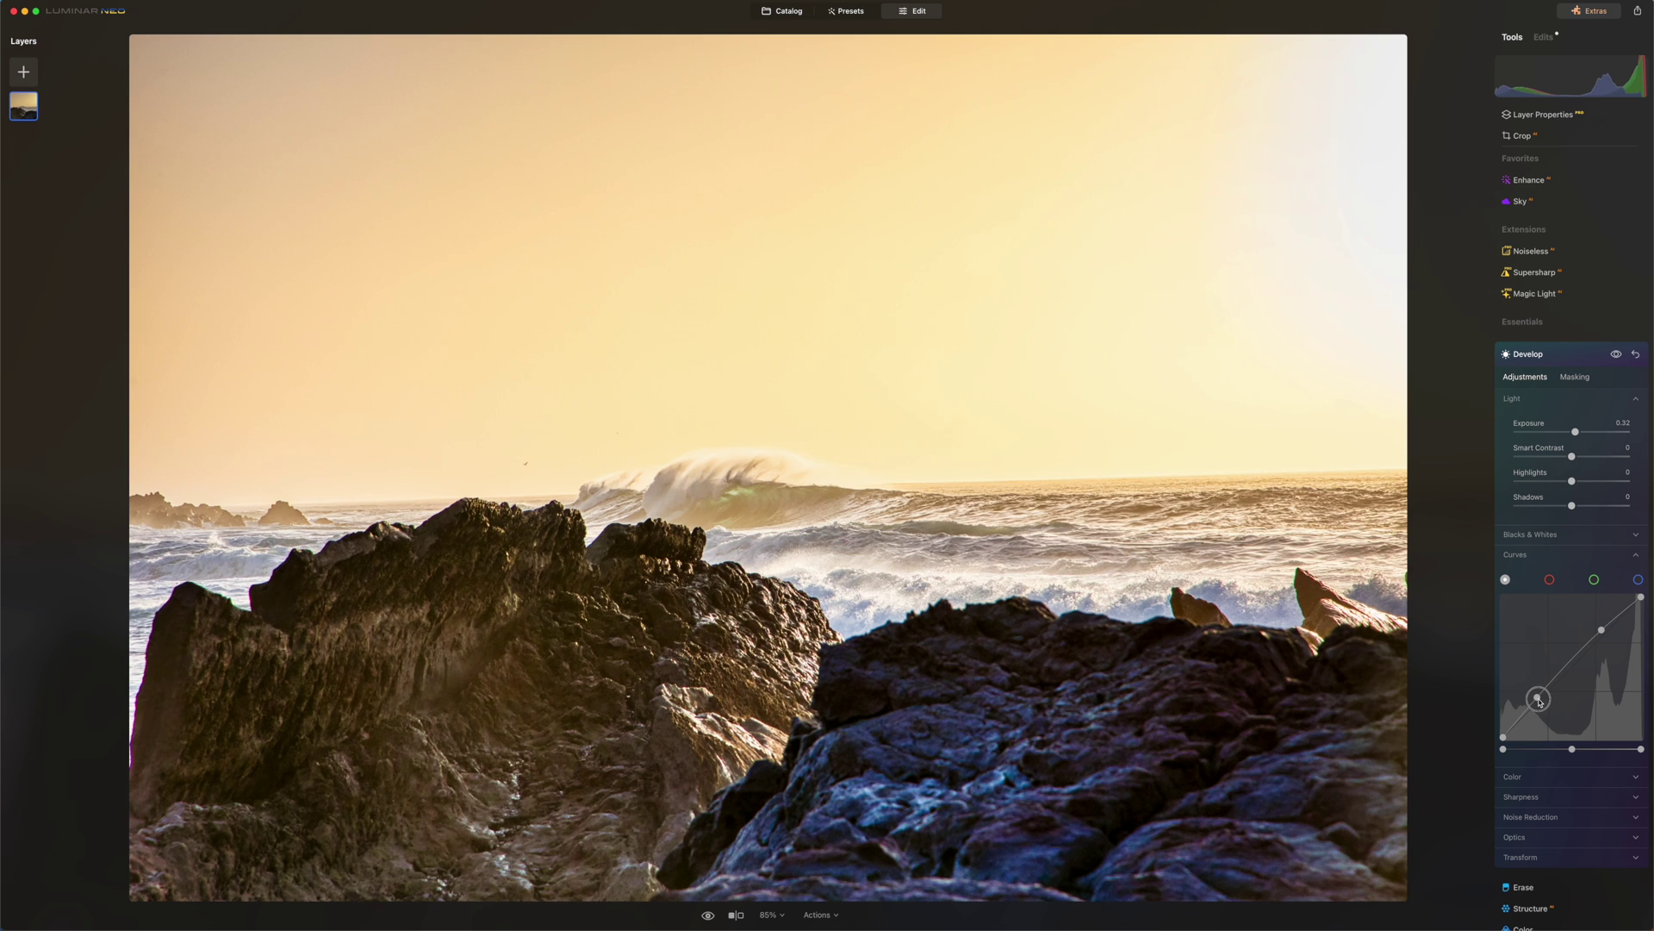
pyautogui.moveTo(1539, 697); pyautogui.dragTo(1541, 699)
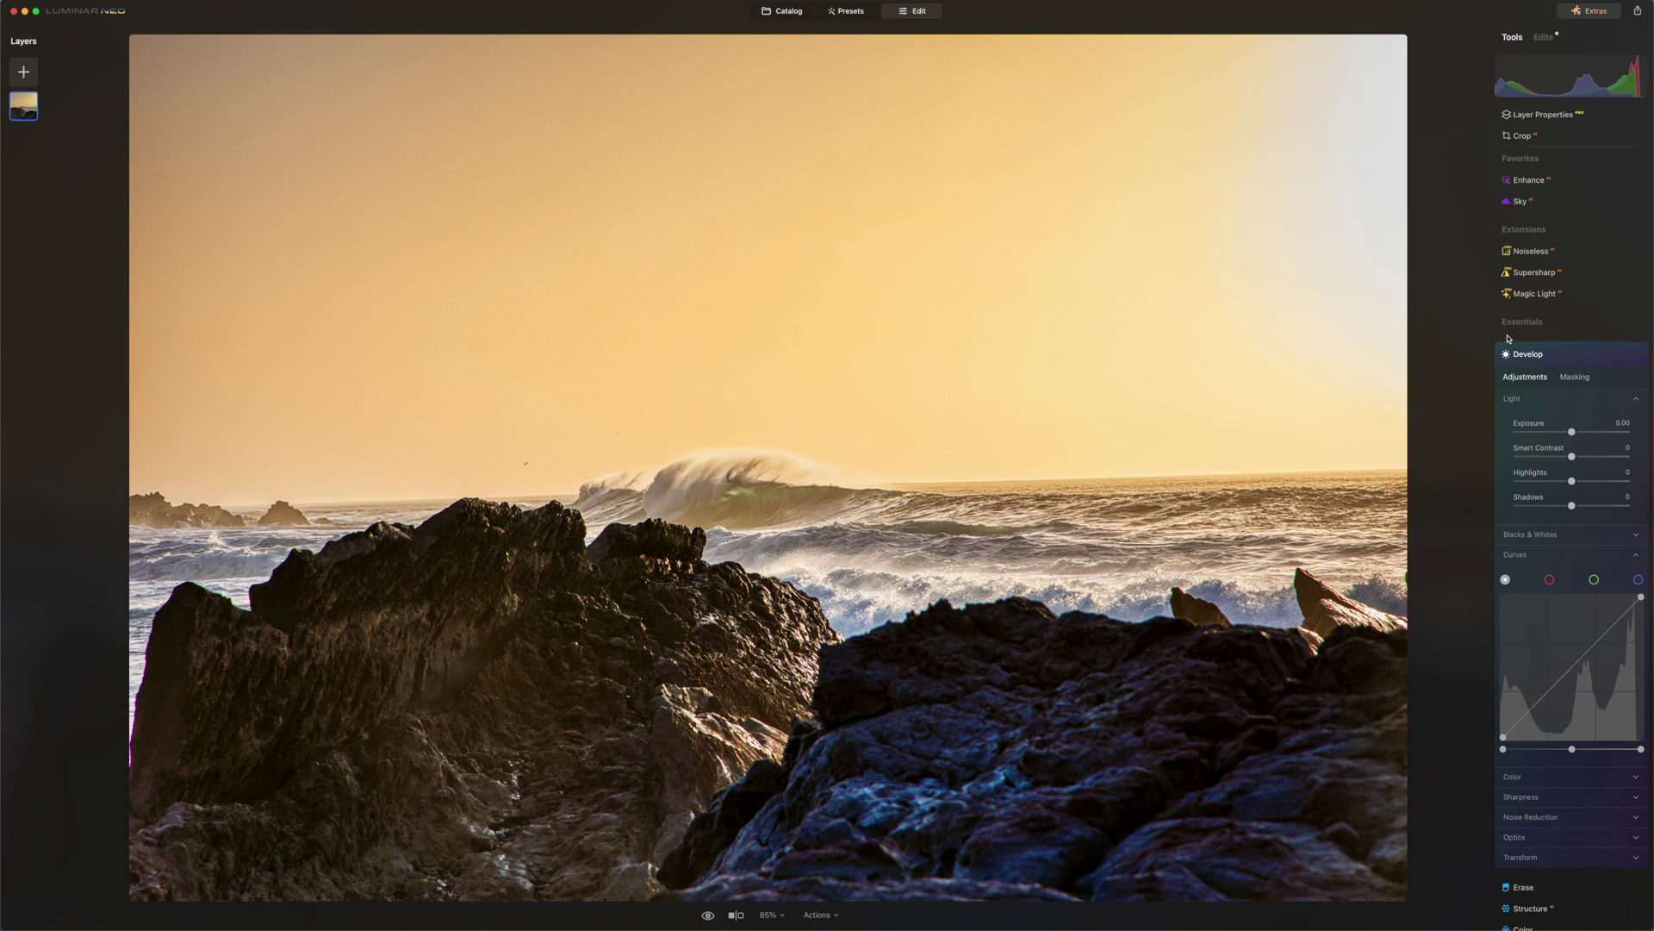
pyautogui.click(1528, 353)
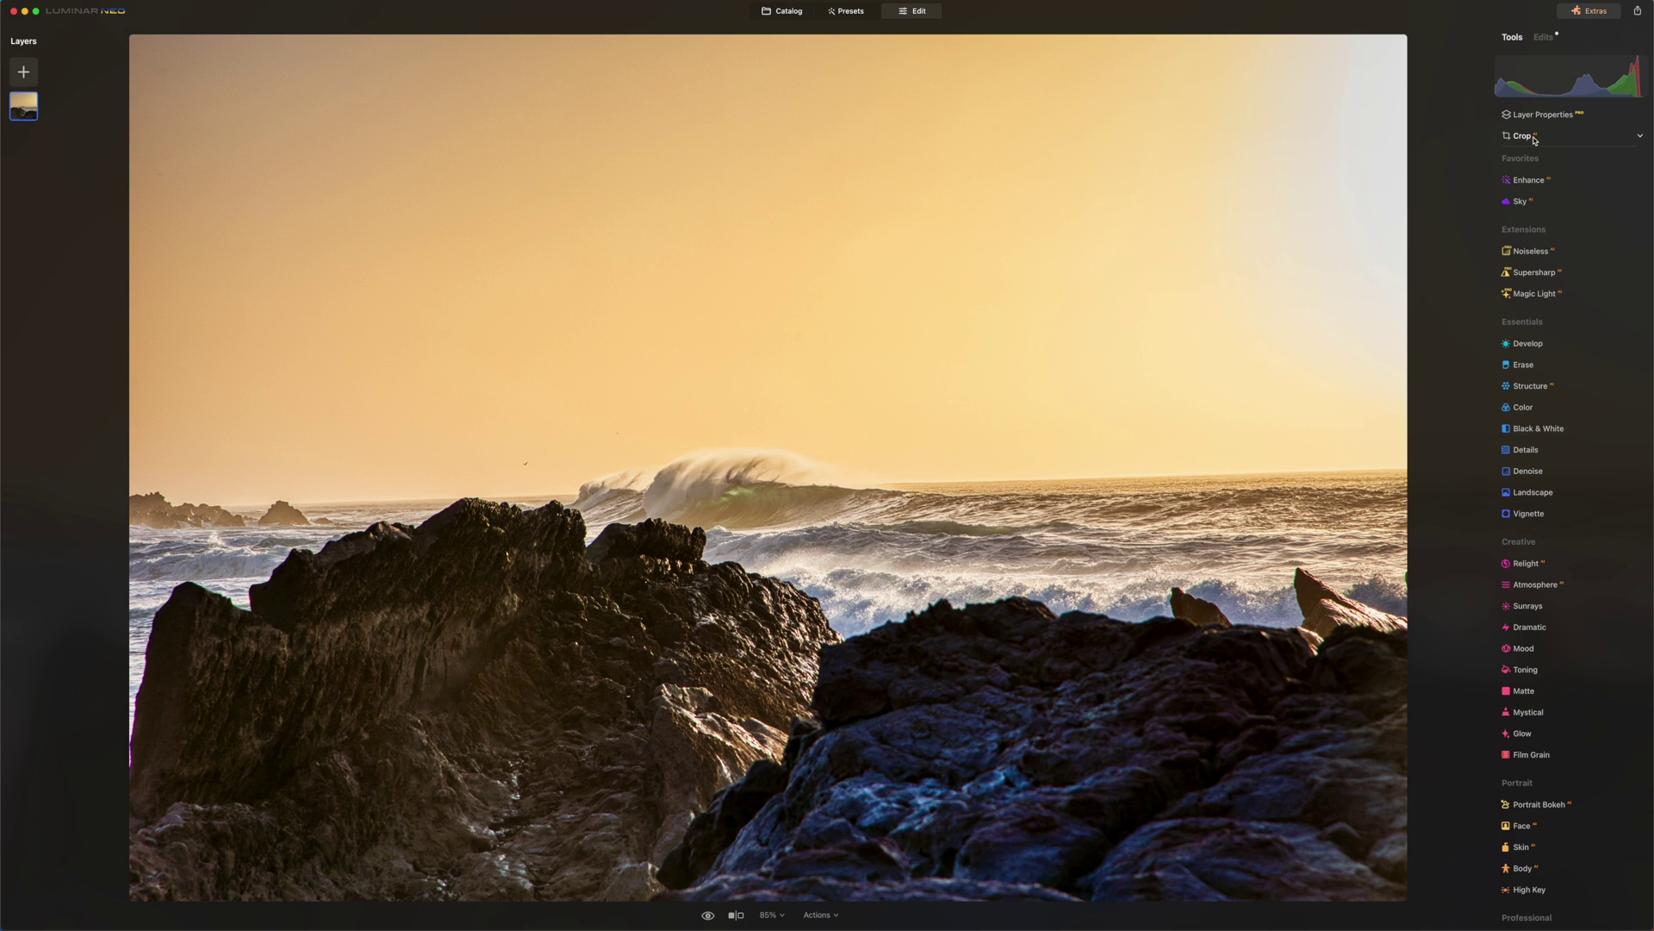
pyautogui.click(1524, 137)
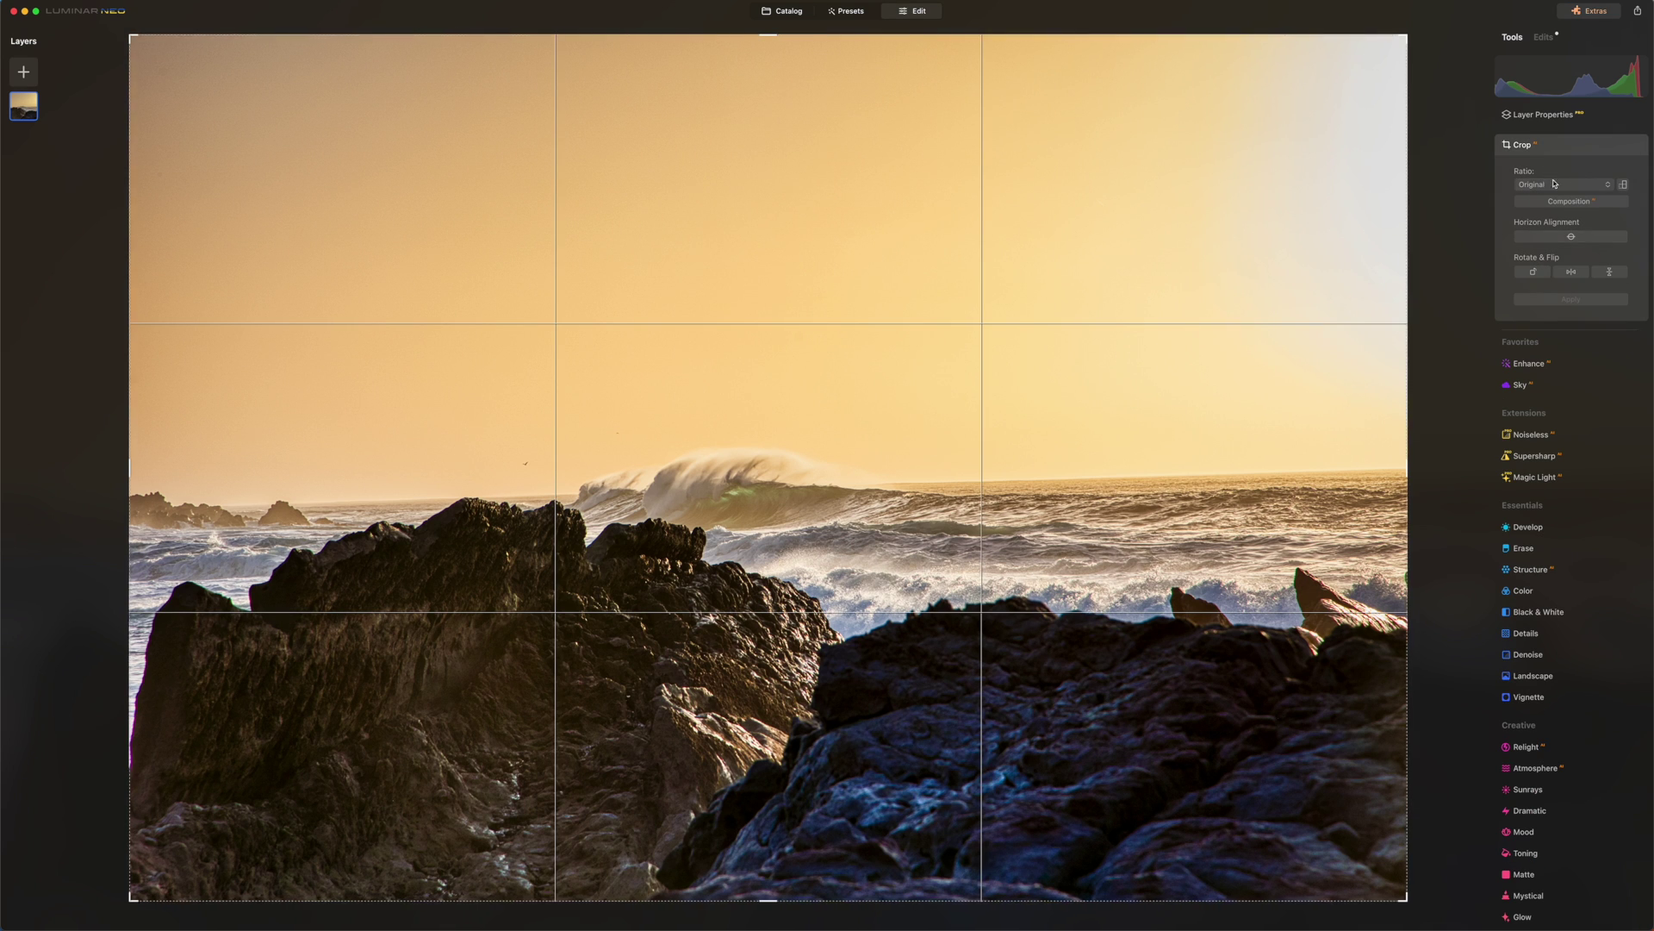
pyautogui.click(1568, 204)
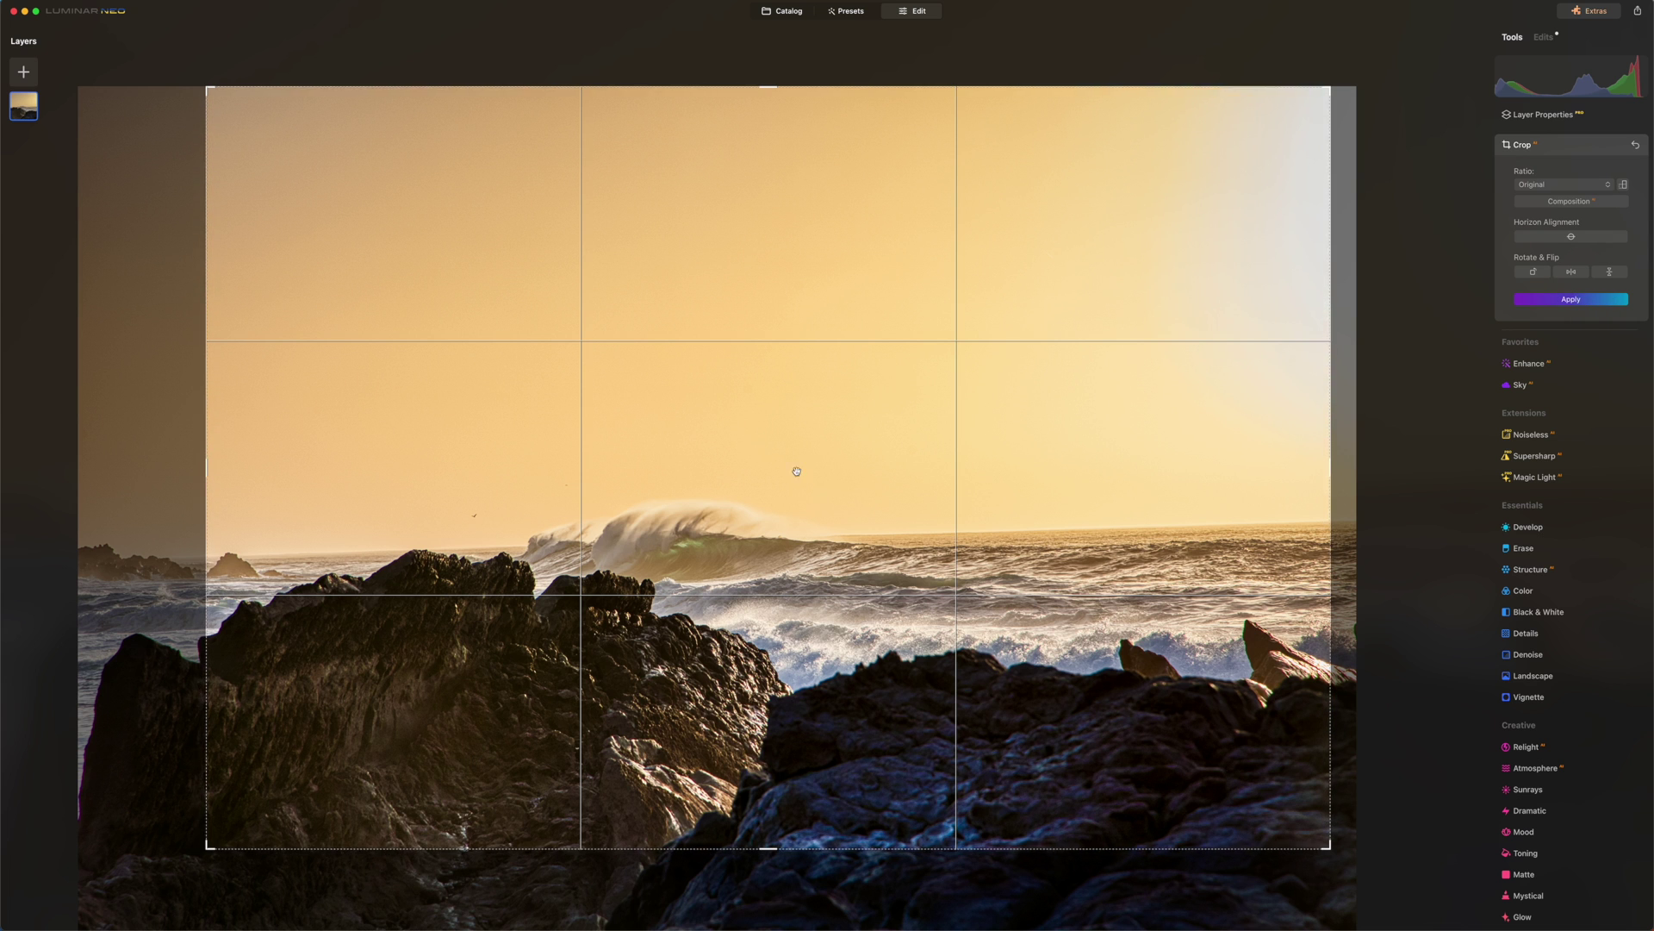
pyautogui.click(1636, 145)
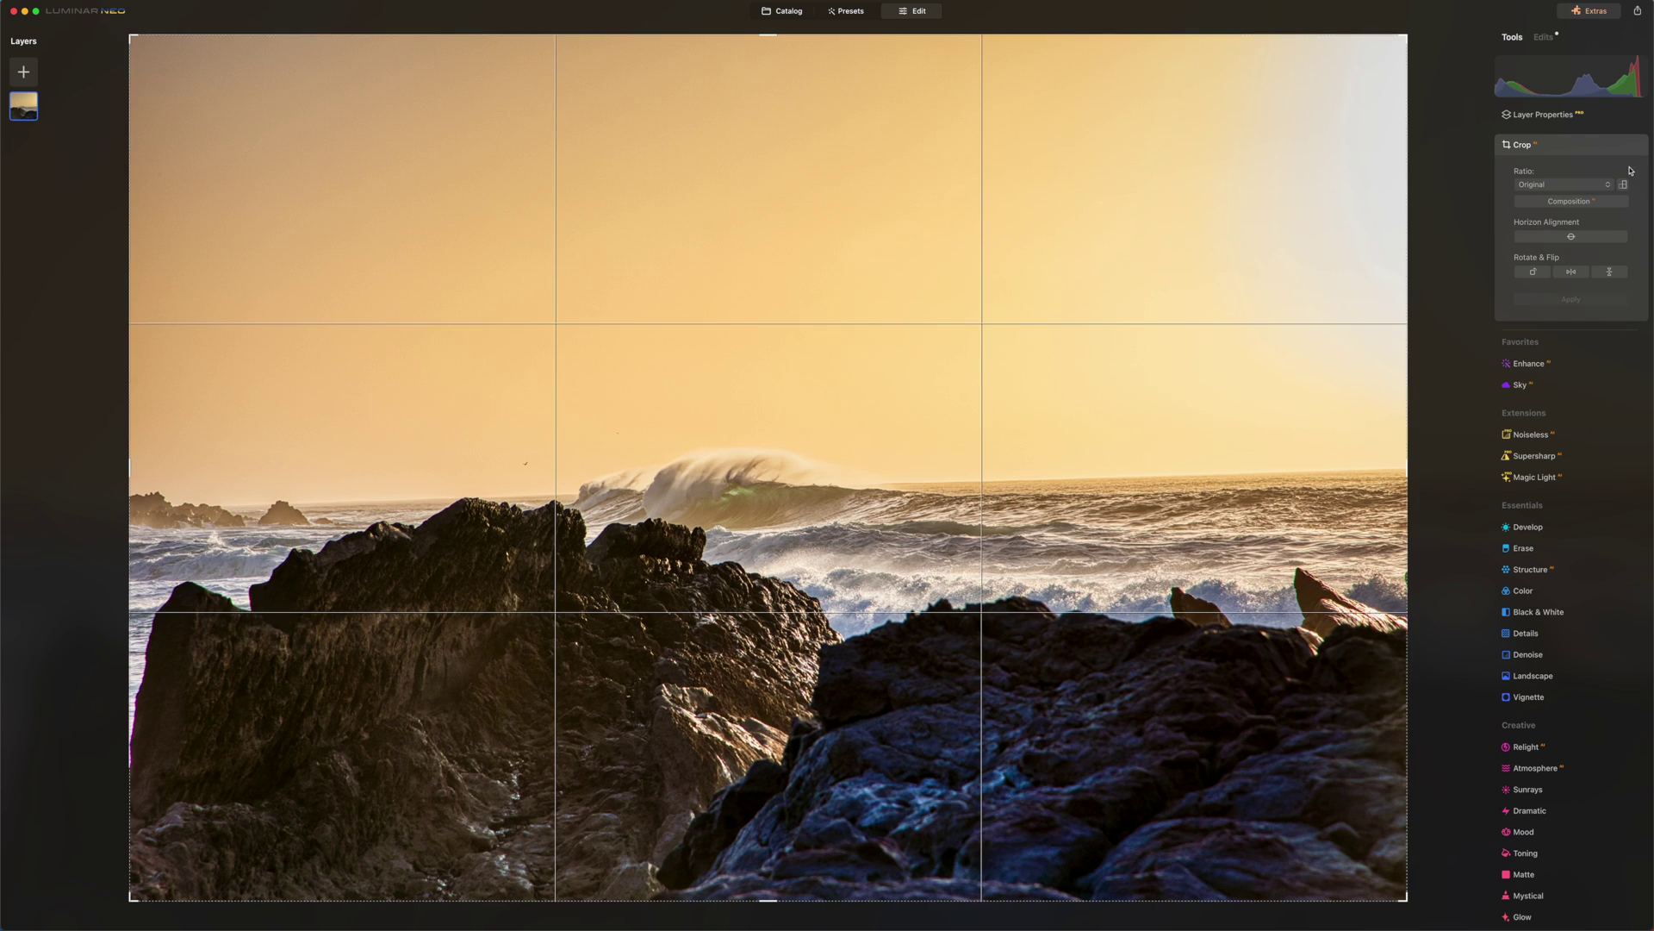
pyautogui.click(1467, 185)
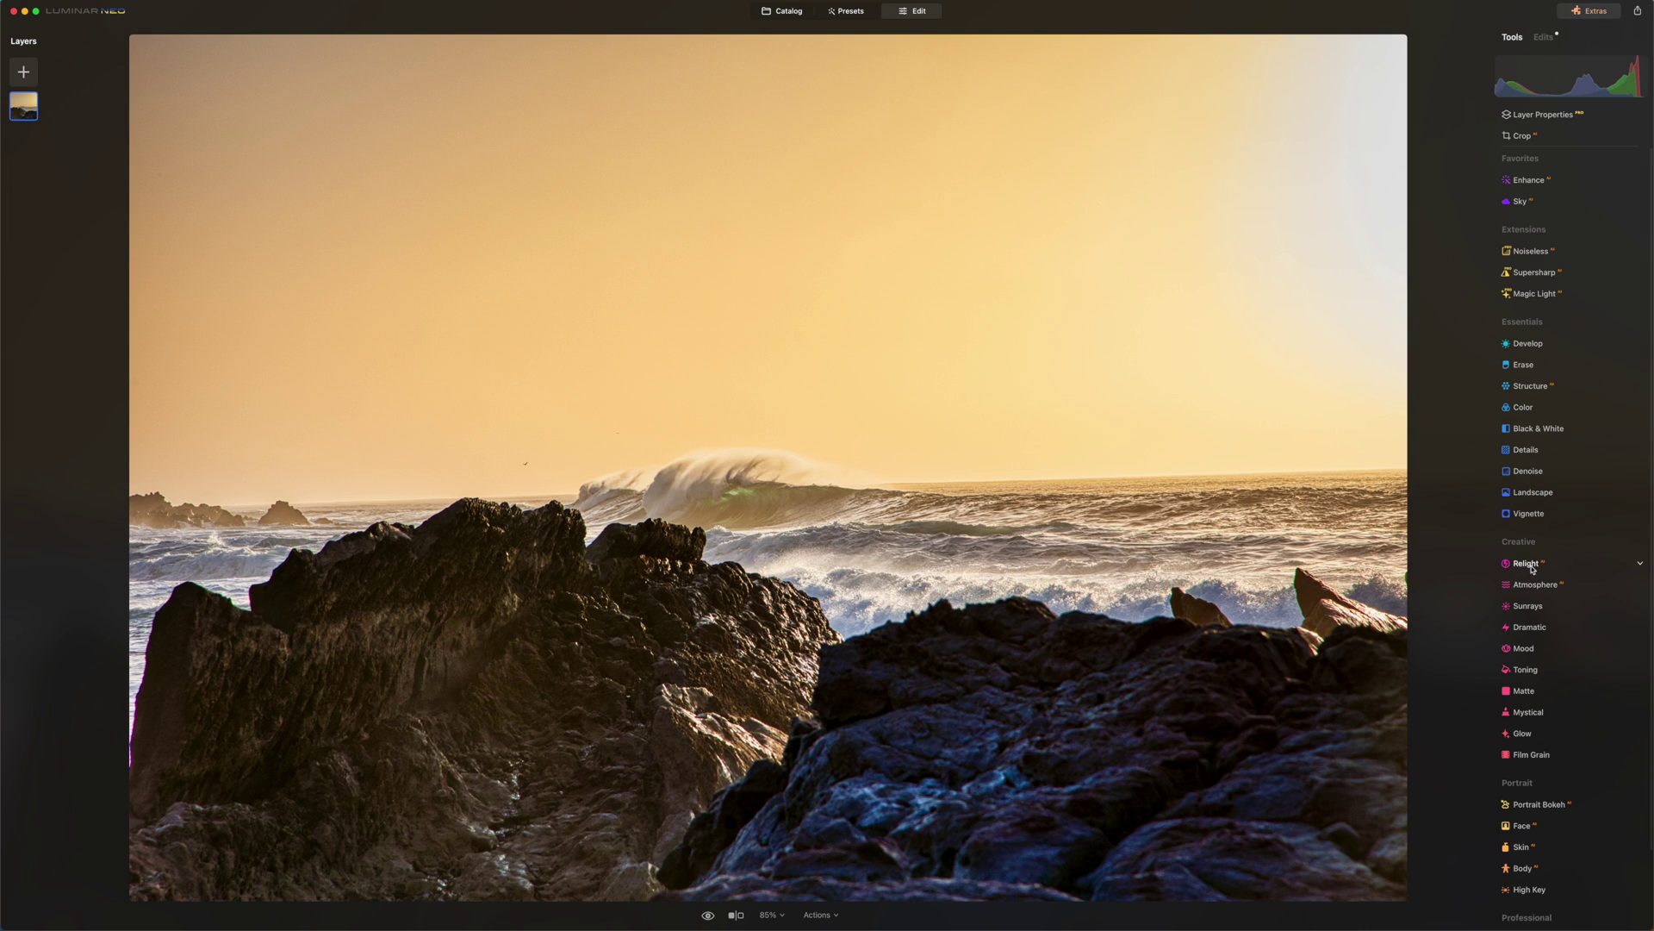
# Step: Set Relight Brightness Near to -70 to darken the foreground rocks, comparing it on and off
pyautogui.click(1529, 565)
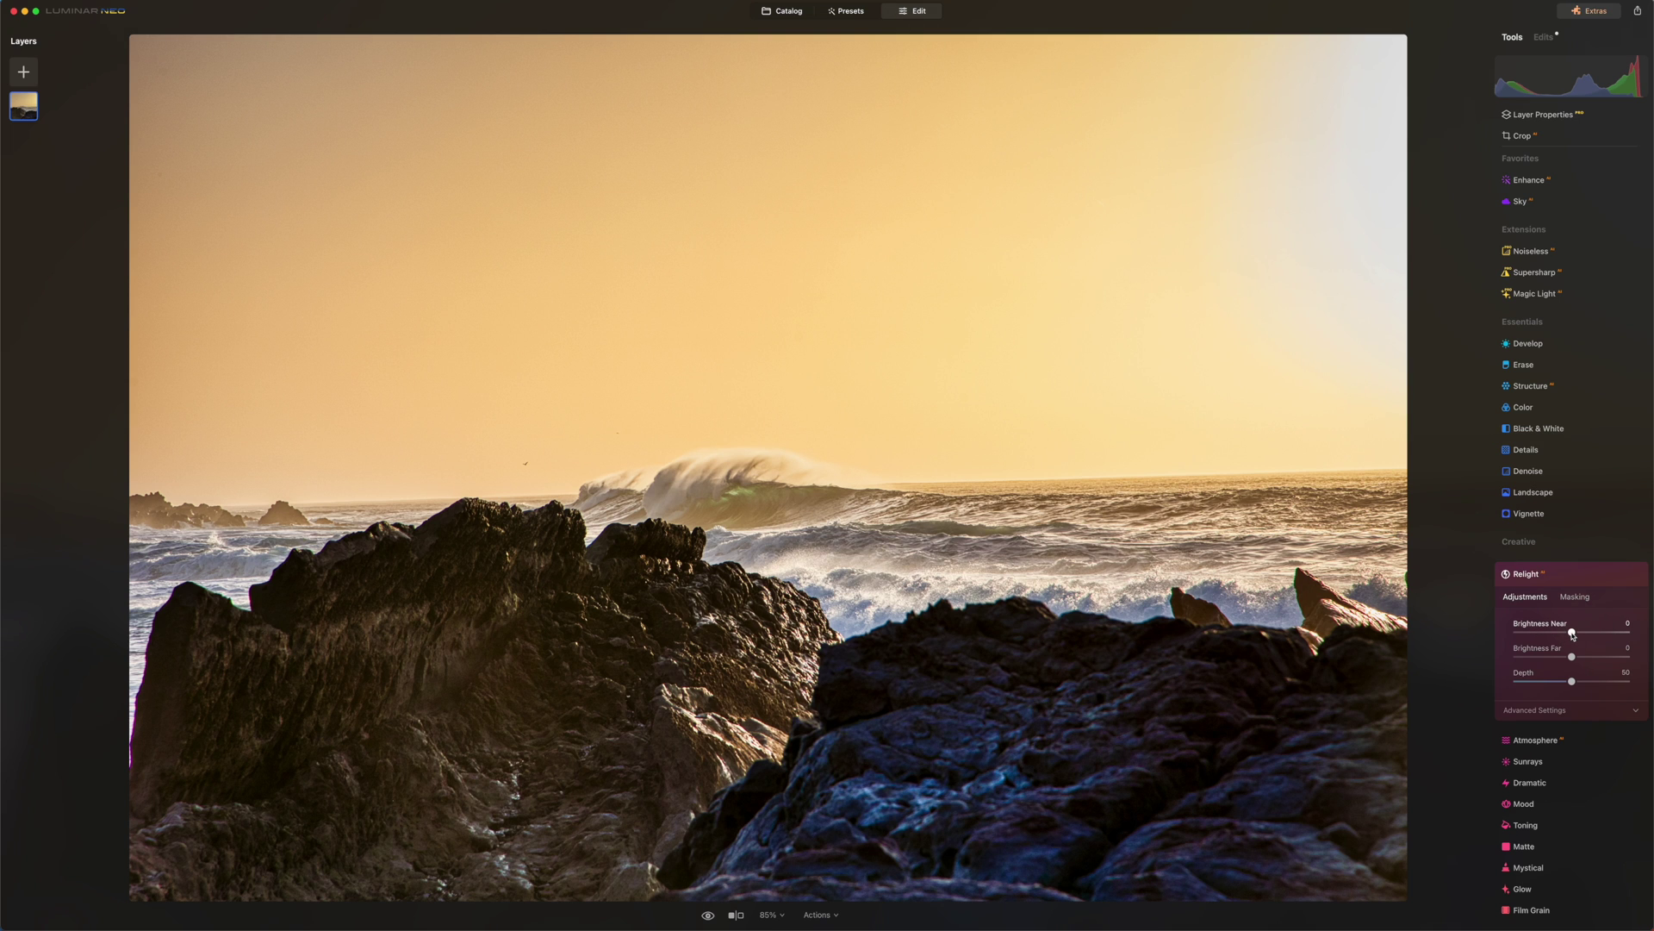
pyautogui.click(1572, 634)
pyautogui.moveTo(1573, 634); pyautogui.dragTo(1629, 634)
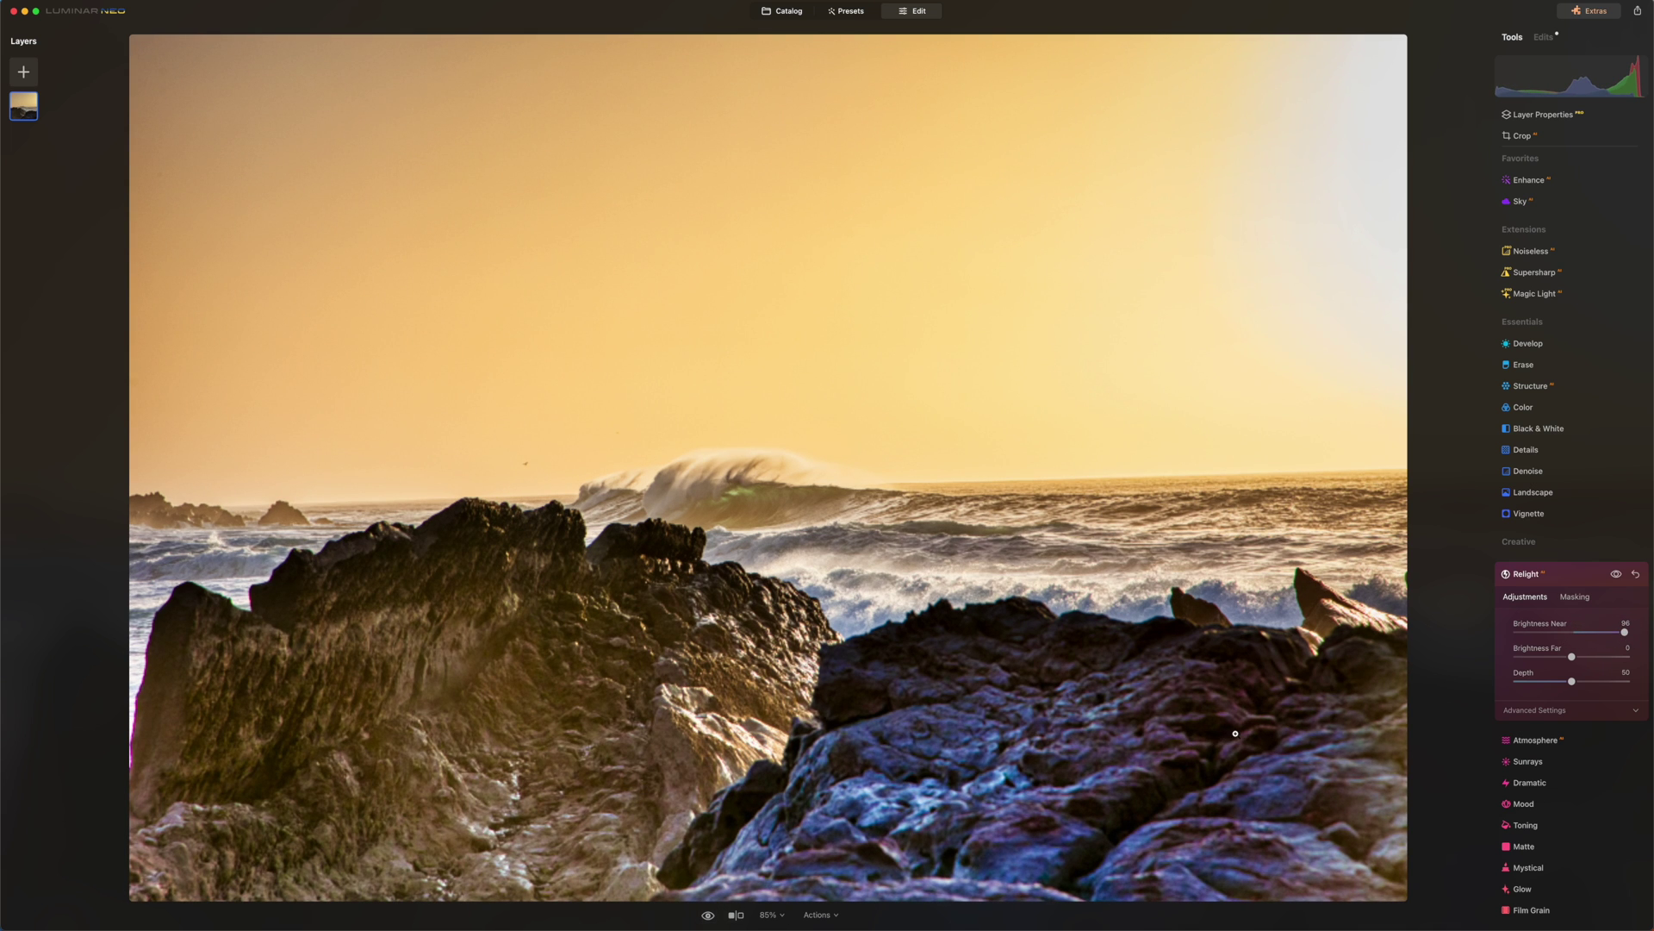
pyautogui.moveTo(1625, 632); pyautogui.dragTo(1527, 638)
pyautogui.click(1618, 578)
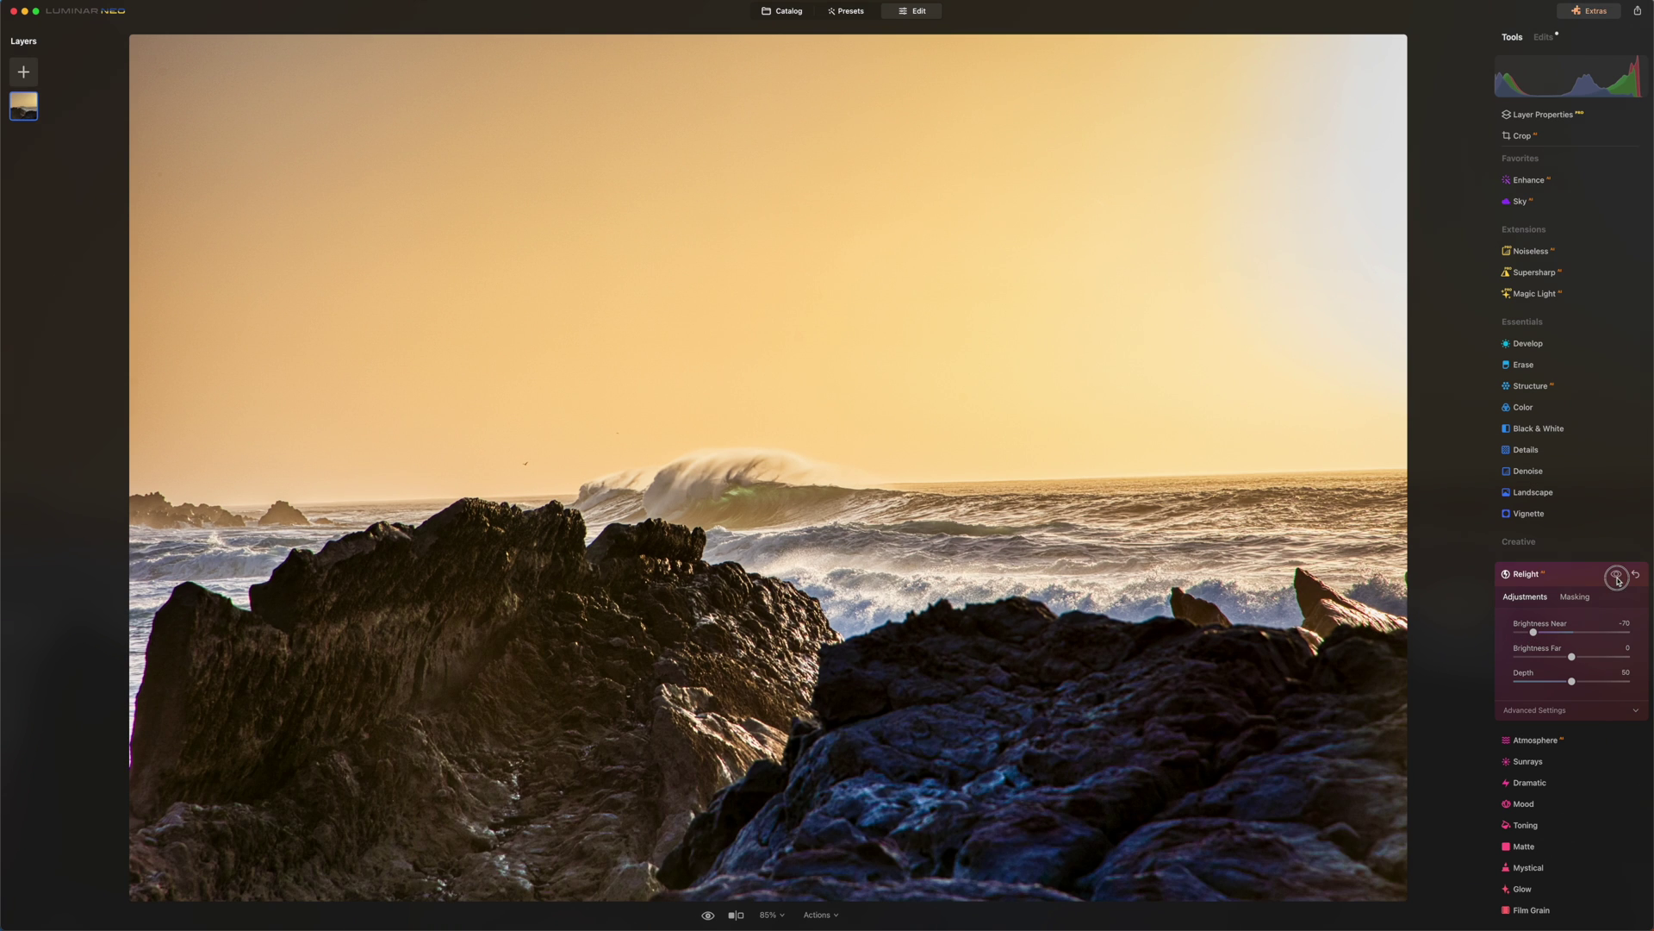
pyautogui.click(1618, 578)
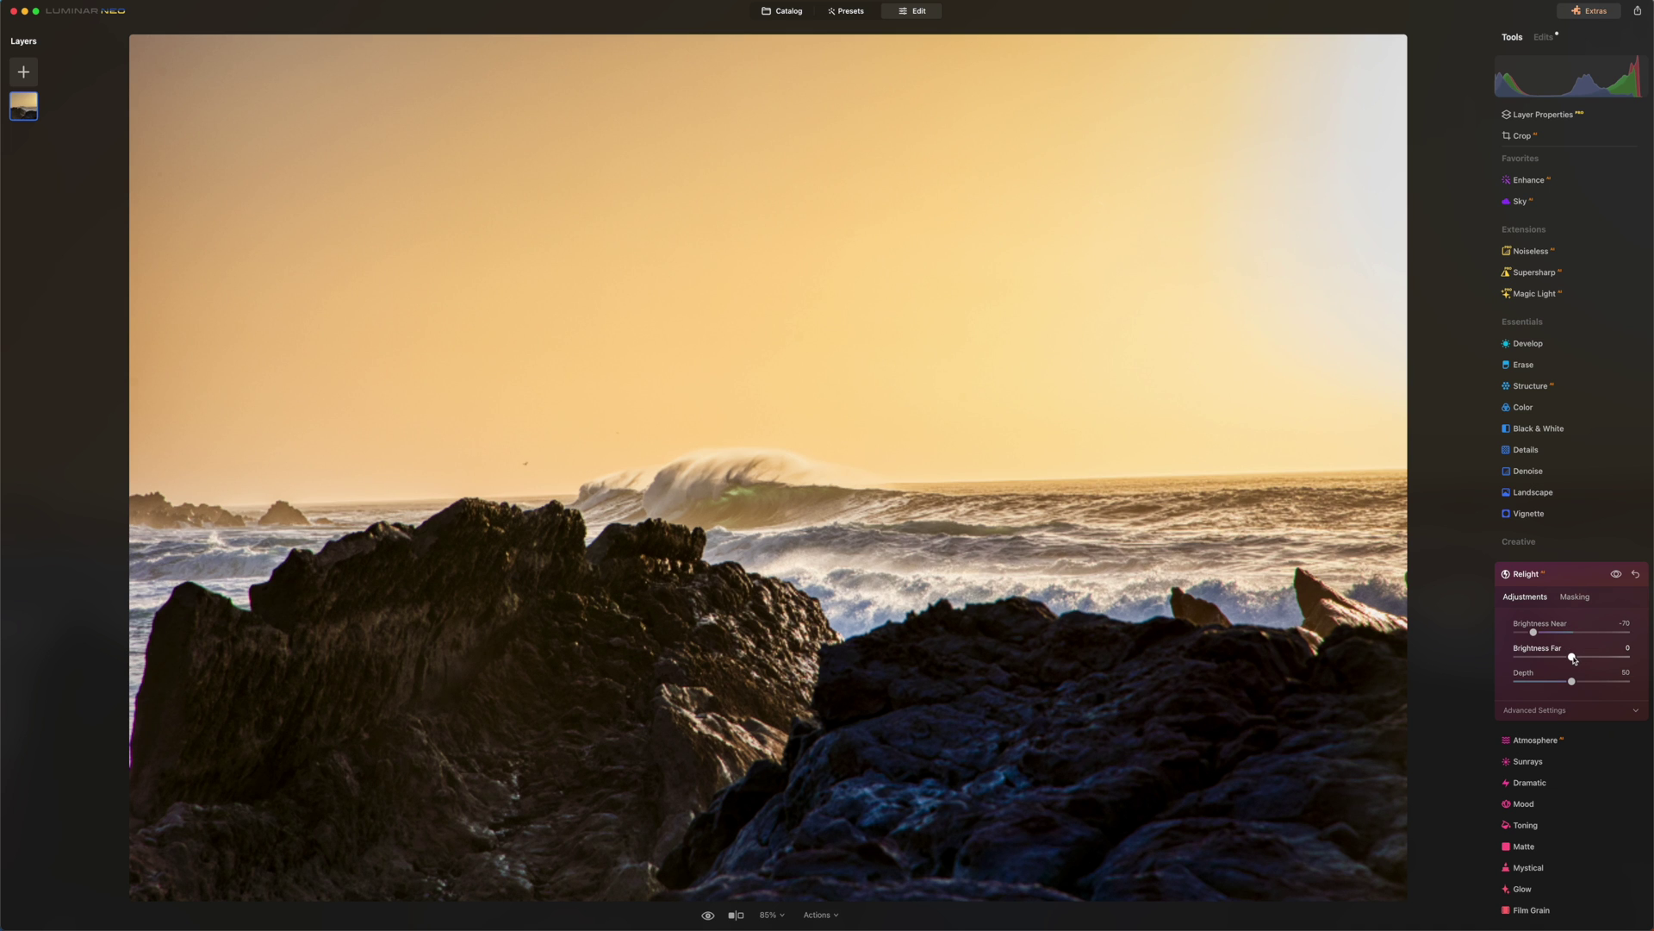
# Step: Raise Relight Brightness Far to 25 and lower Depth to about 48
pyautogui.moveTo(1578, 660); pyautogui.dragTo(1586, 660)
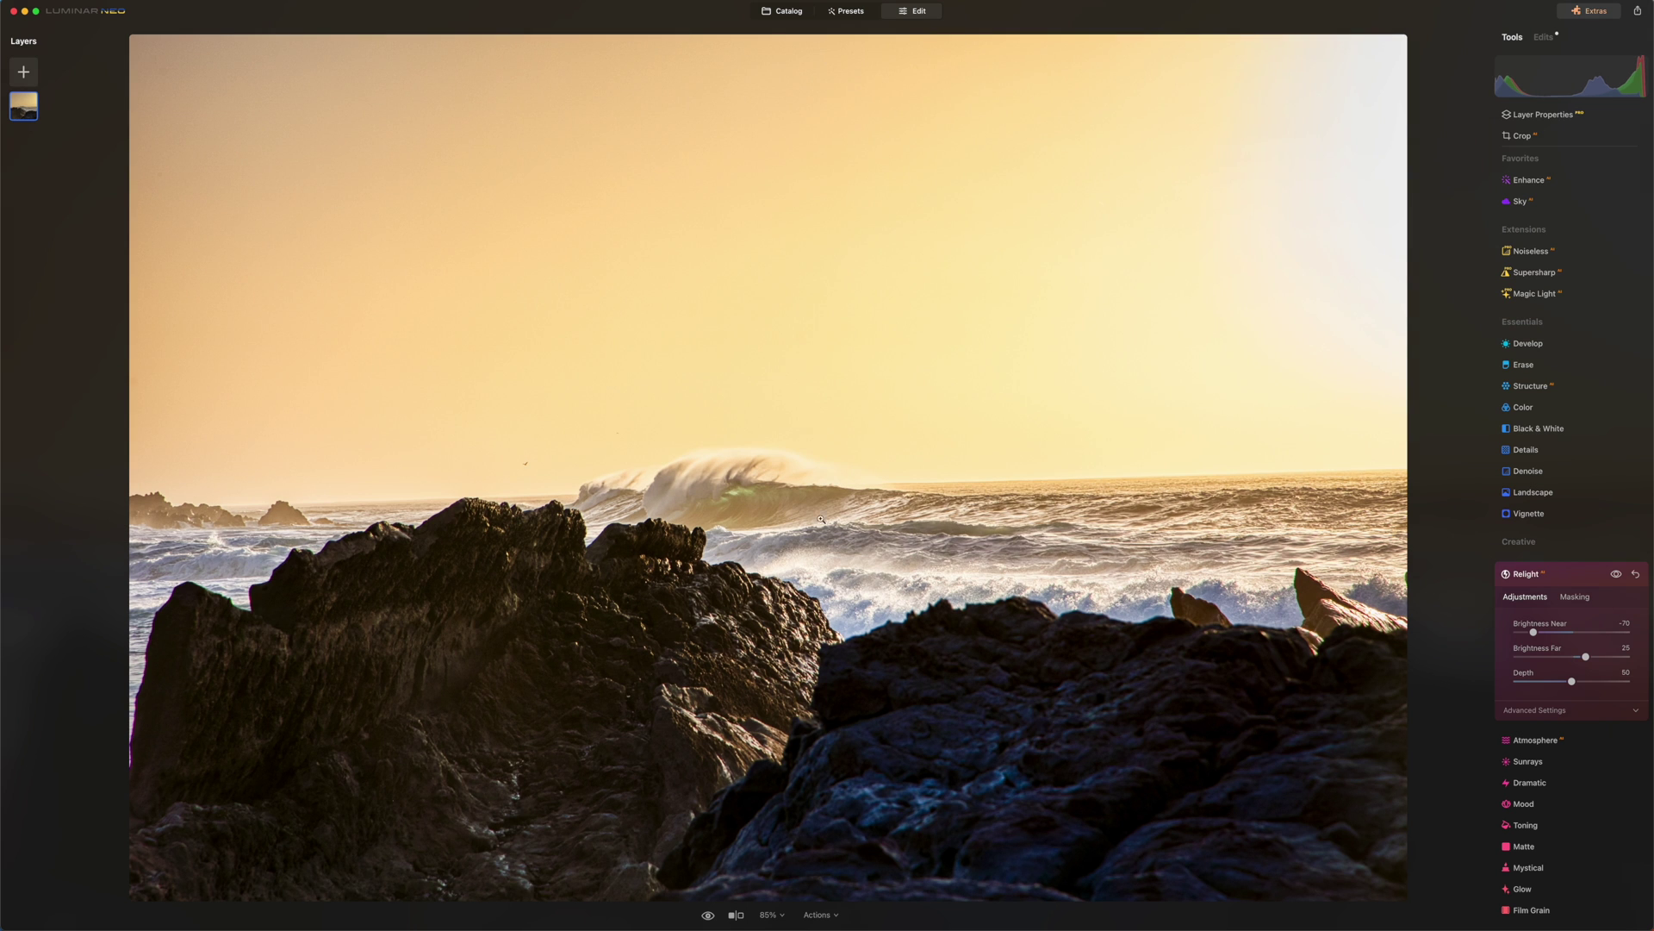
pyautogui.click(1618, 575)
pyautogui.moveTo(1573, 681); pyautogui.dragTo(1570, 681)
pyautogui.click(1535, 740)
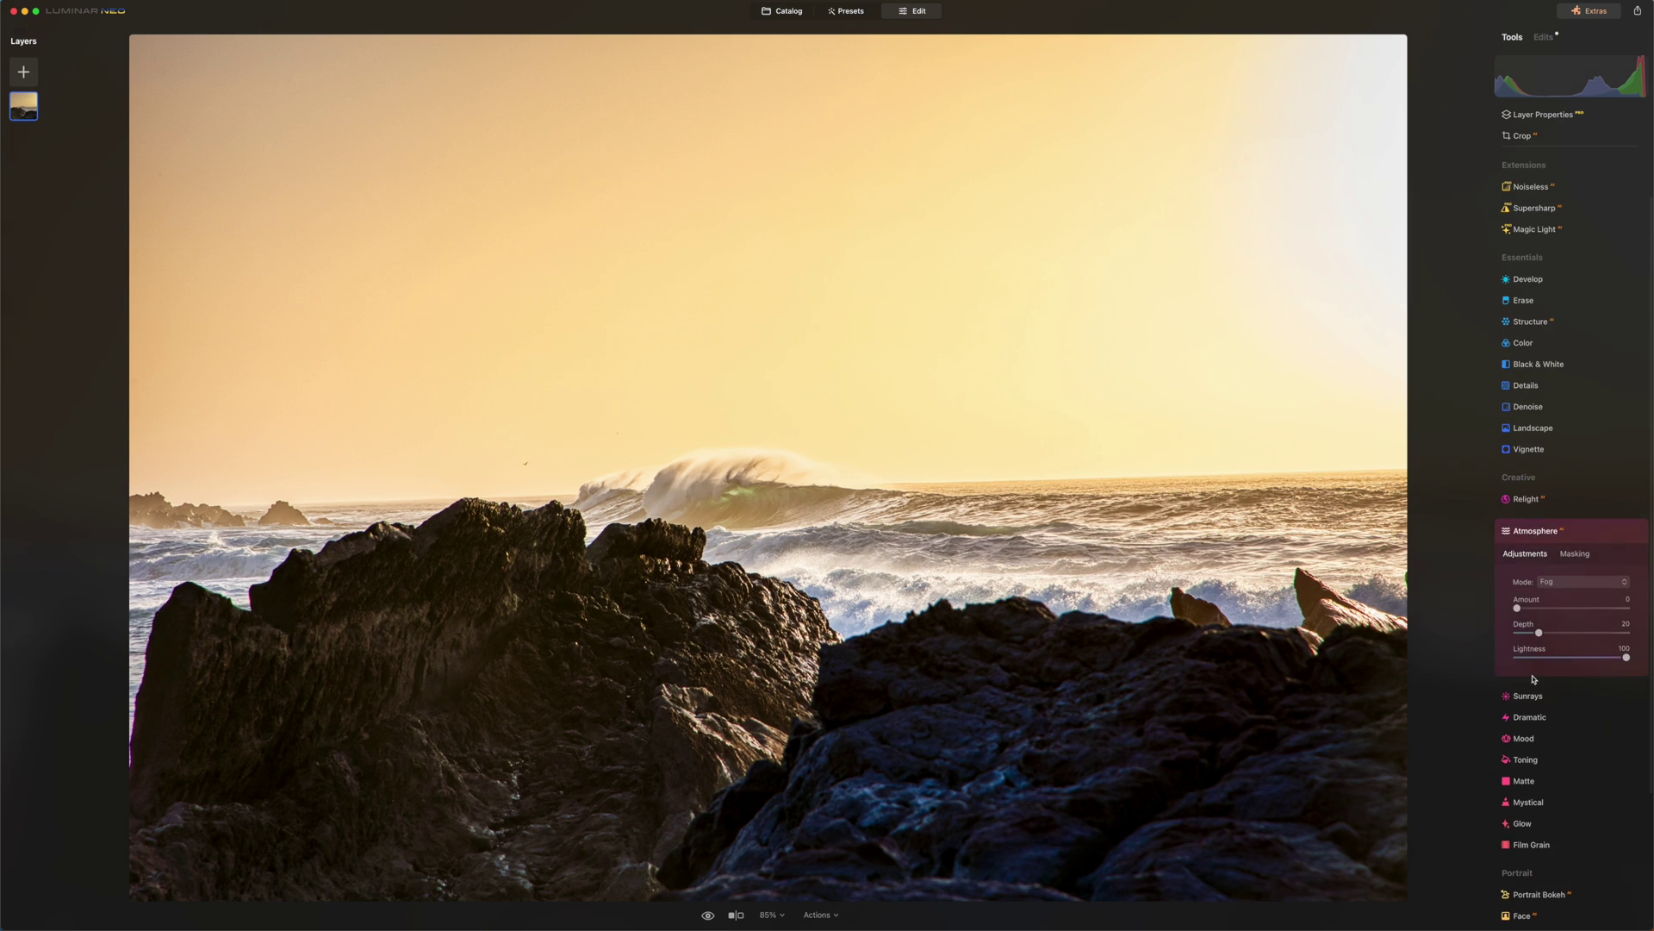
# Step: Apply Layered Fog at Amount 66, compare it with the effect hidden, then collapse Atmosphere
pyautogui.click(1569, 583)
pyautogui.click(1568, 611)
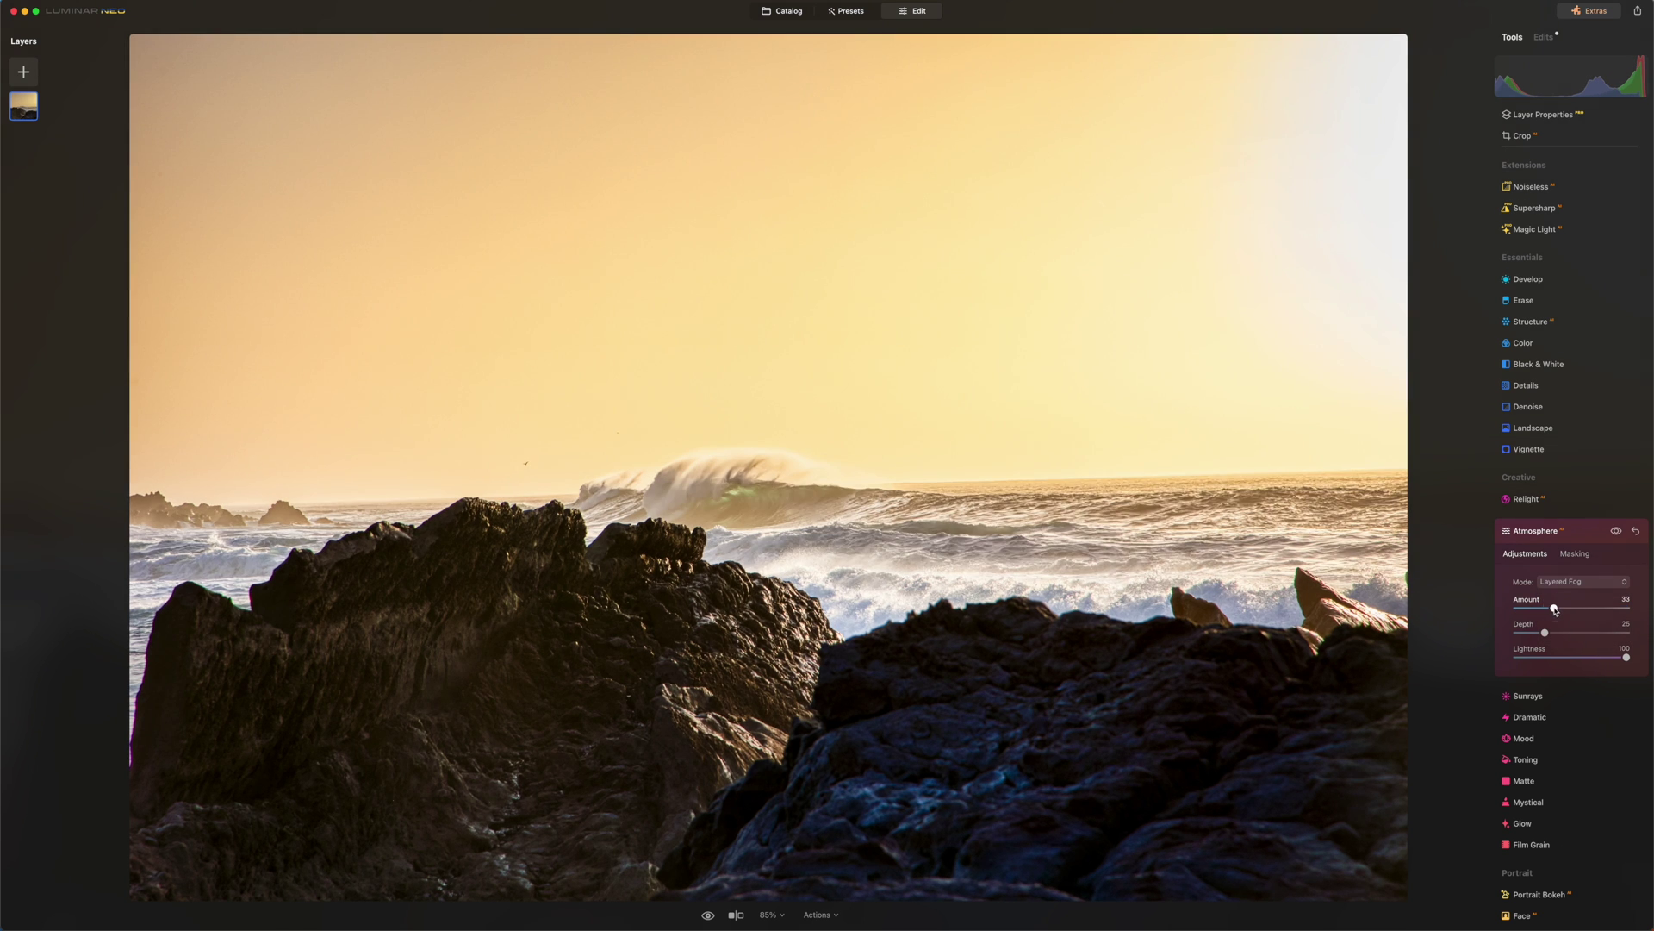
pyautogui.click(1616, 535)
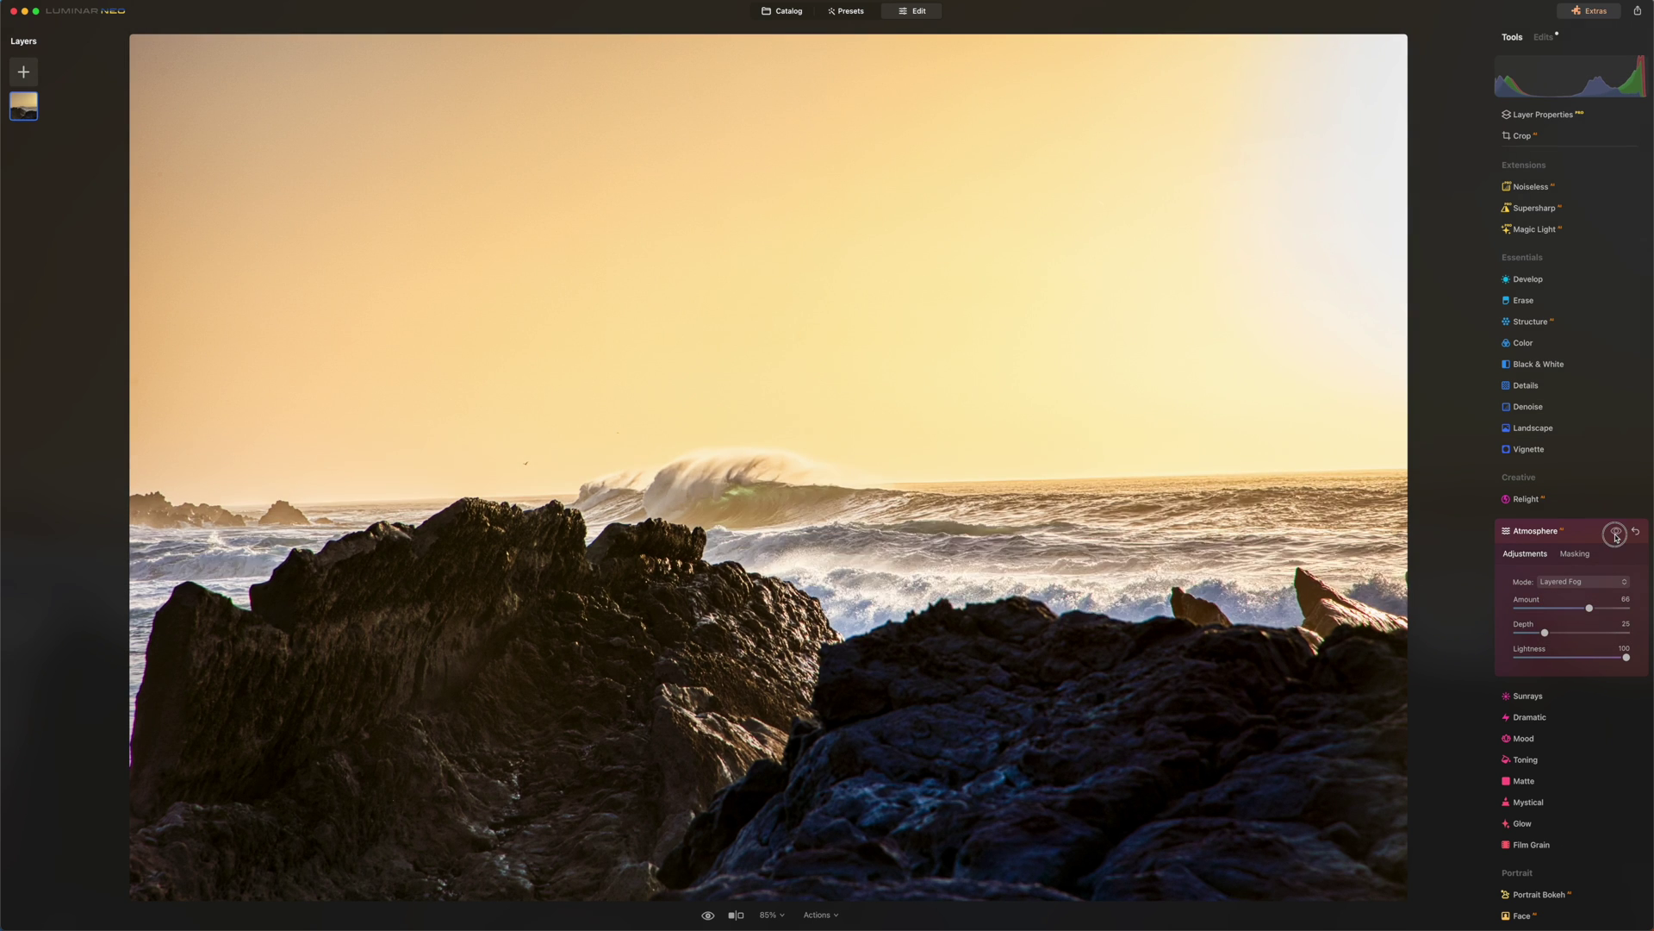
pyautogui.click(1616, 534)
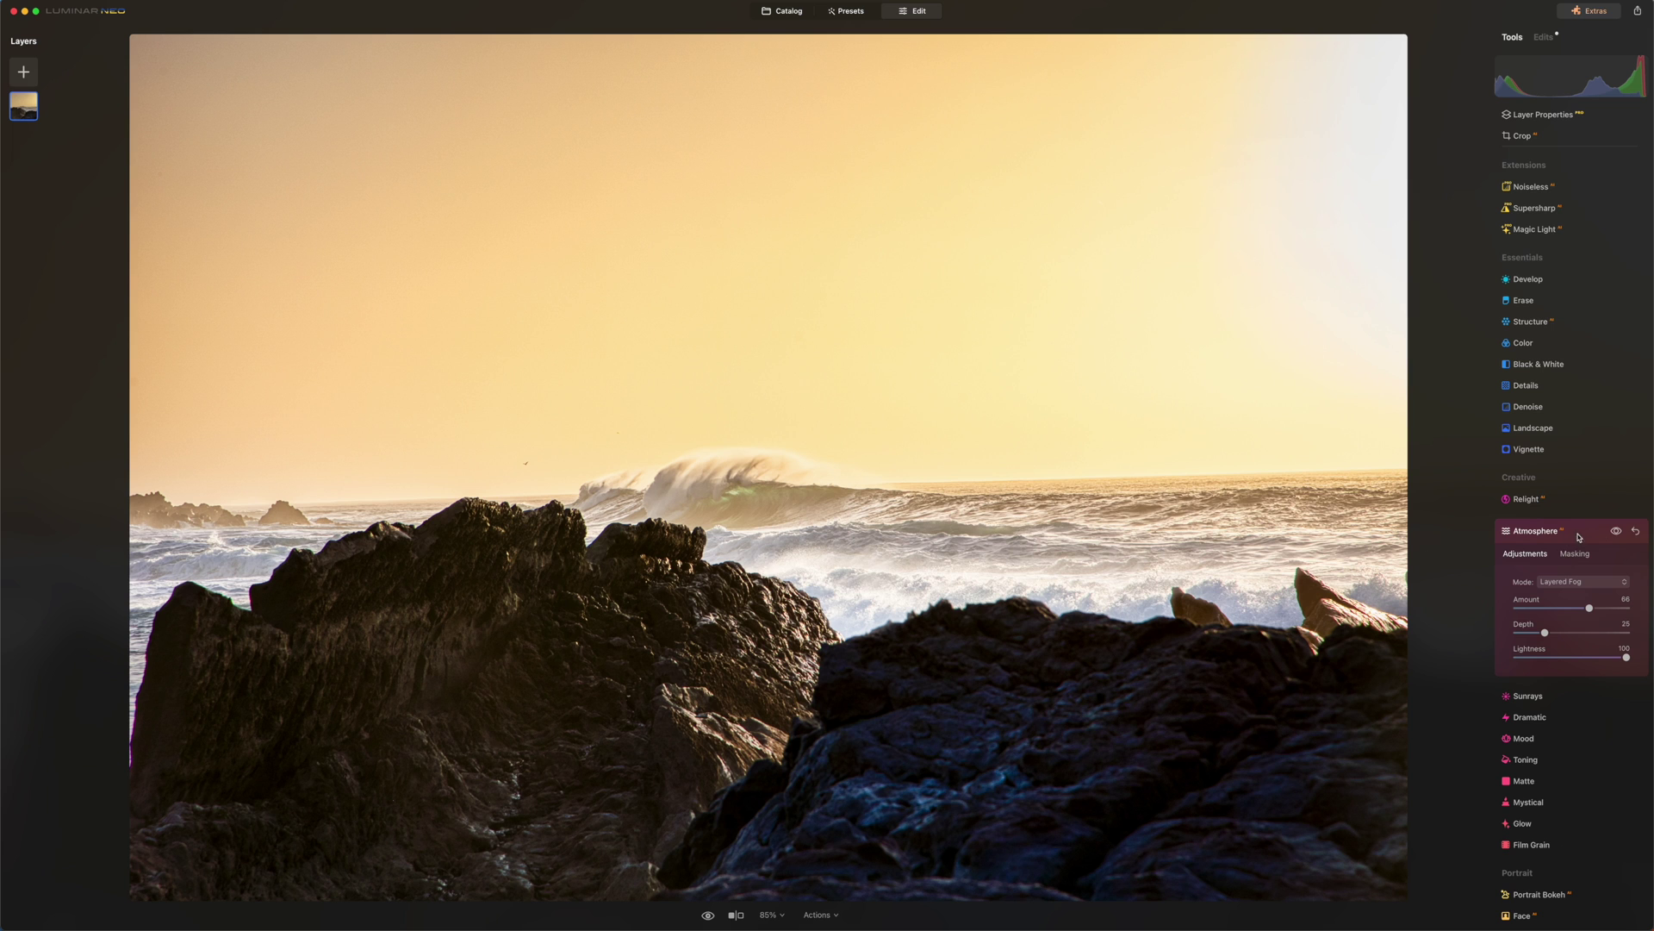
pyautogui.click(1617, 532)
pyautogui.click(1531, 532)
# Step: Place the Sunrays sun center in the upper-right sky
pyautogui.click(1542, 616)
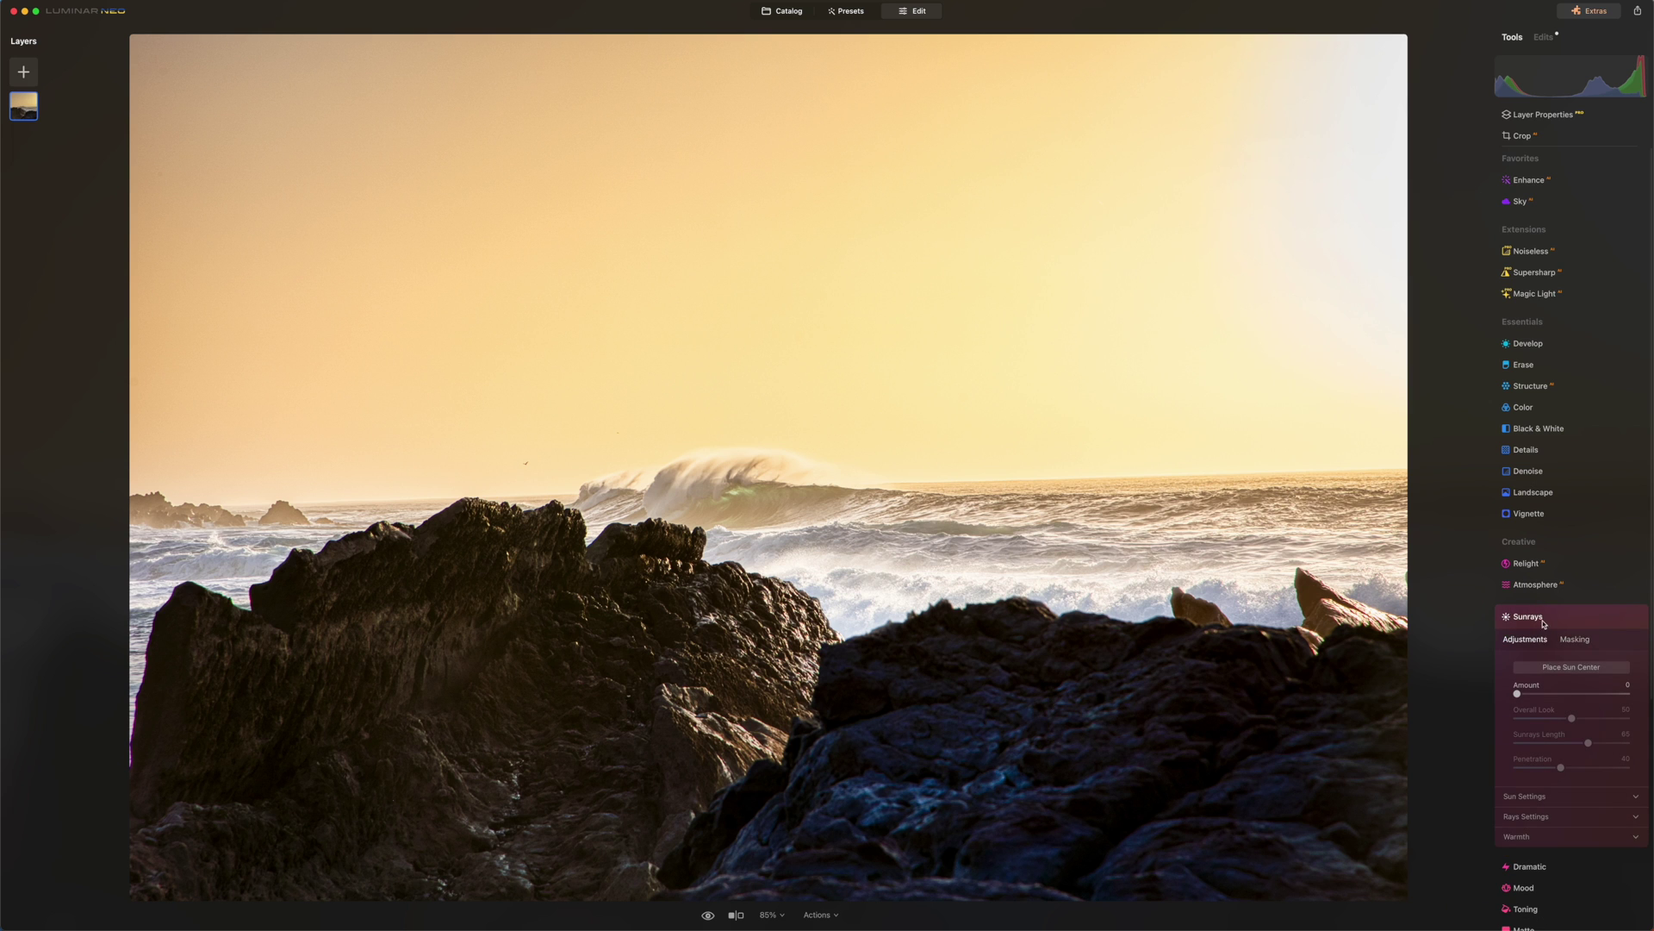
pyautogui.click(1542, 666)
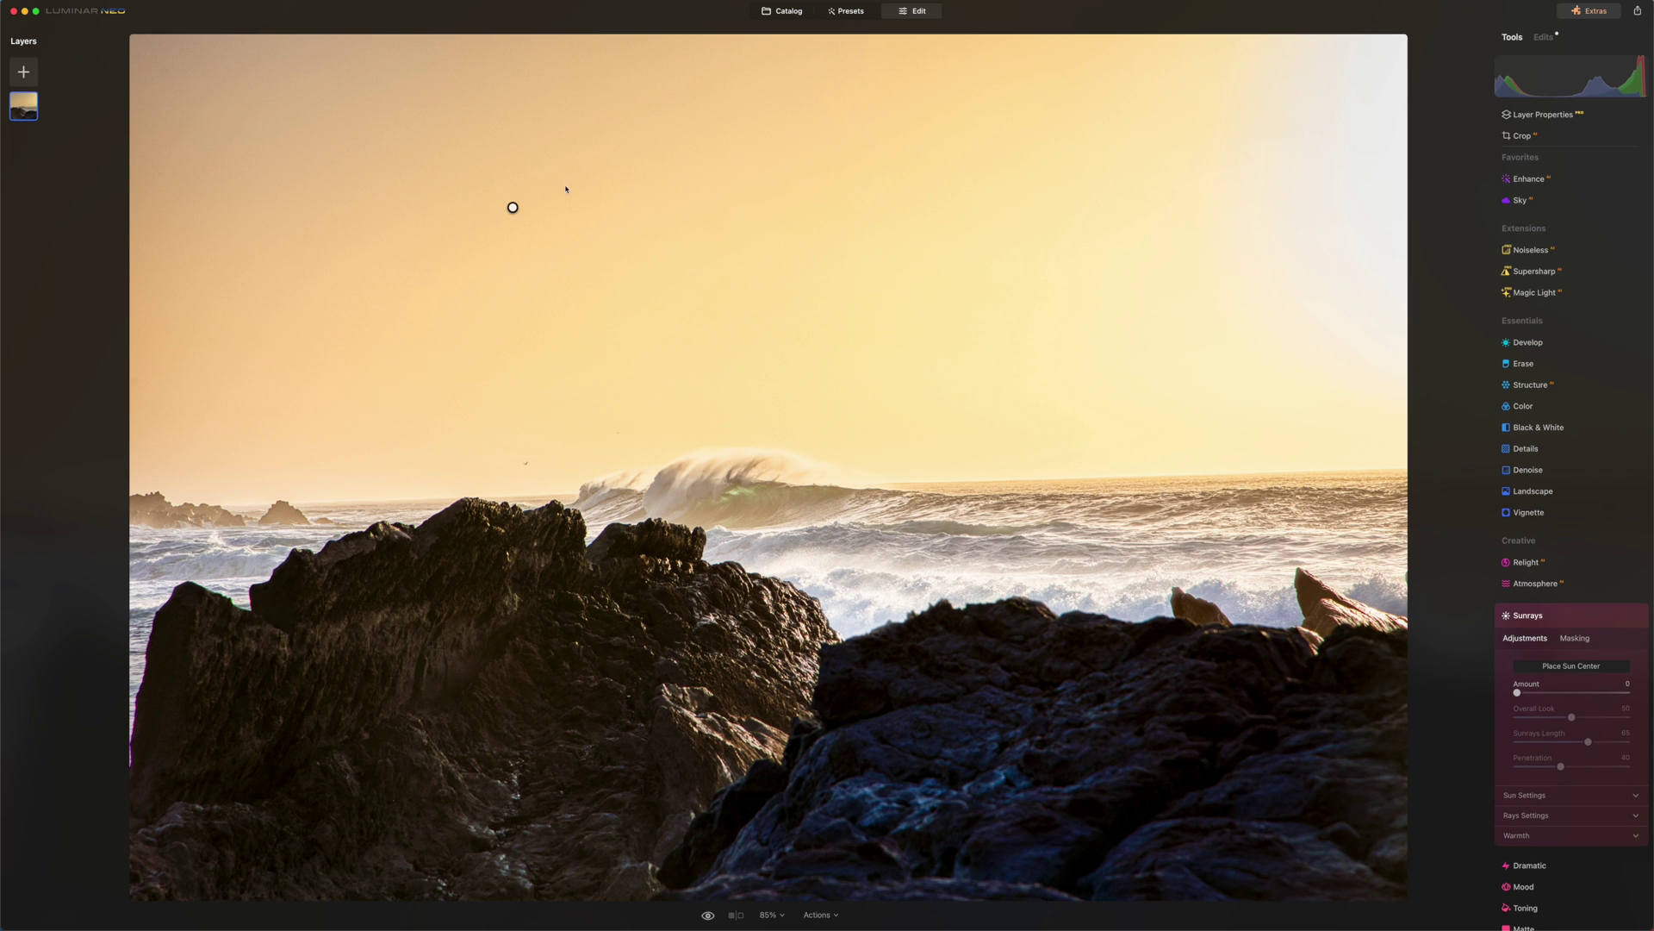
pyautogui.moveTo(512, 208)
pyautogui.mouseDown()
pyautogui.moveTo(945, 203)
pyautogui.moveTo(1349, 153)
pyautogui.mouseUp()
pyautogui.click(1367, 152)
# Step: Set Sunrays Amount to 63, lower penetration, and use 62 rays with Sun Warmth 24
pyautogui.moveTo(1519, 694); pyautogui.dragTo(1581, 695)
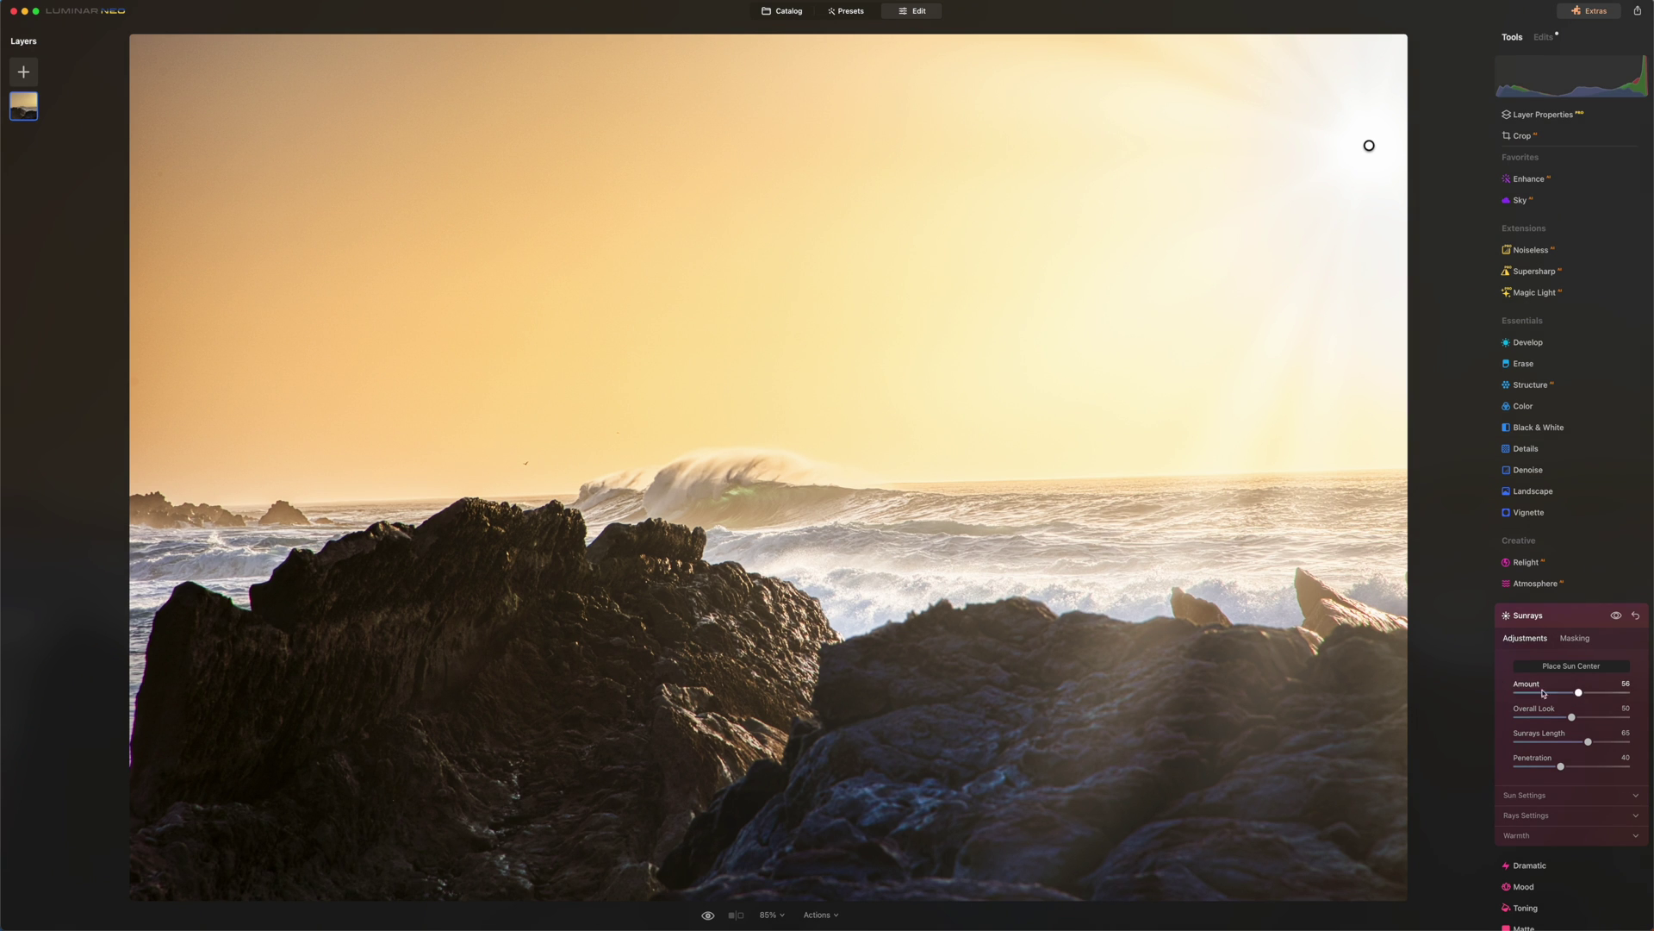
pyautogui.moveTo(1580, 695); pyautogui.dragTo(1570, 743)
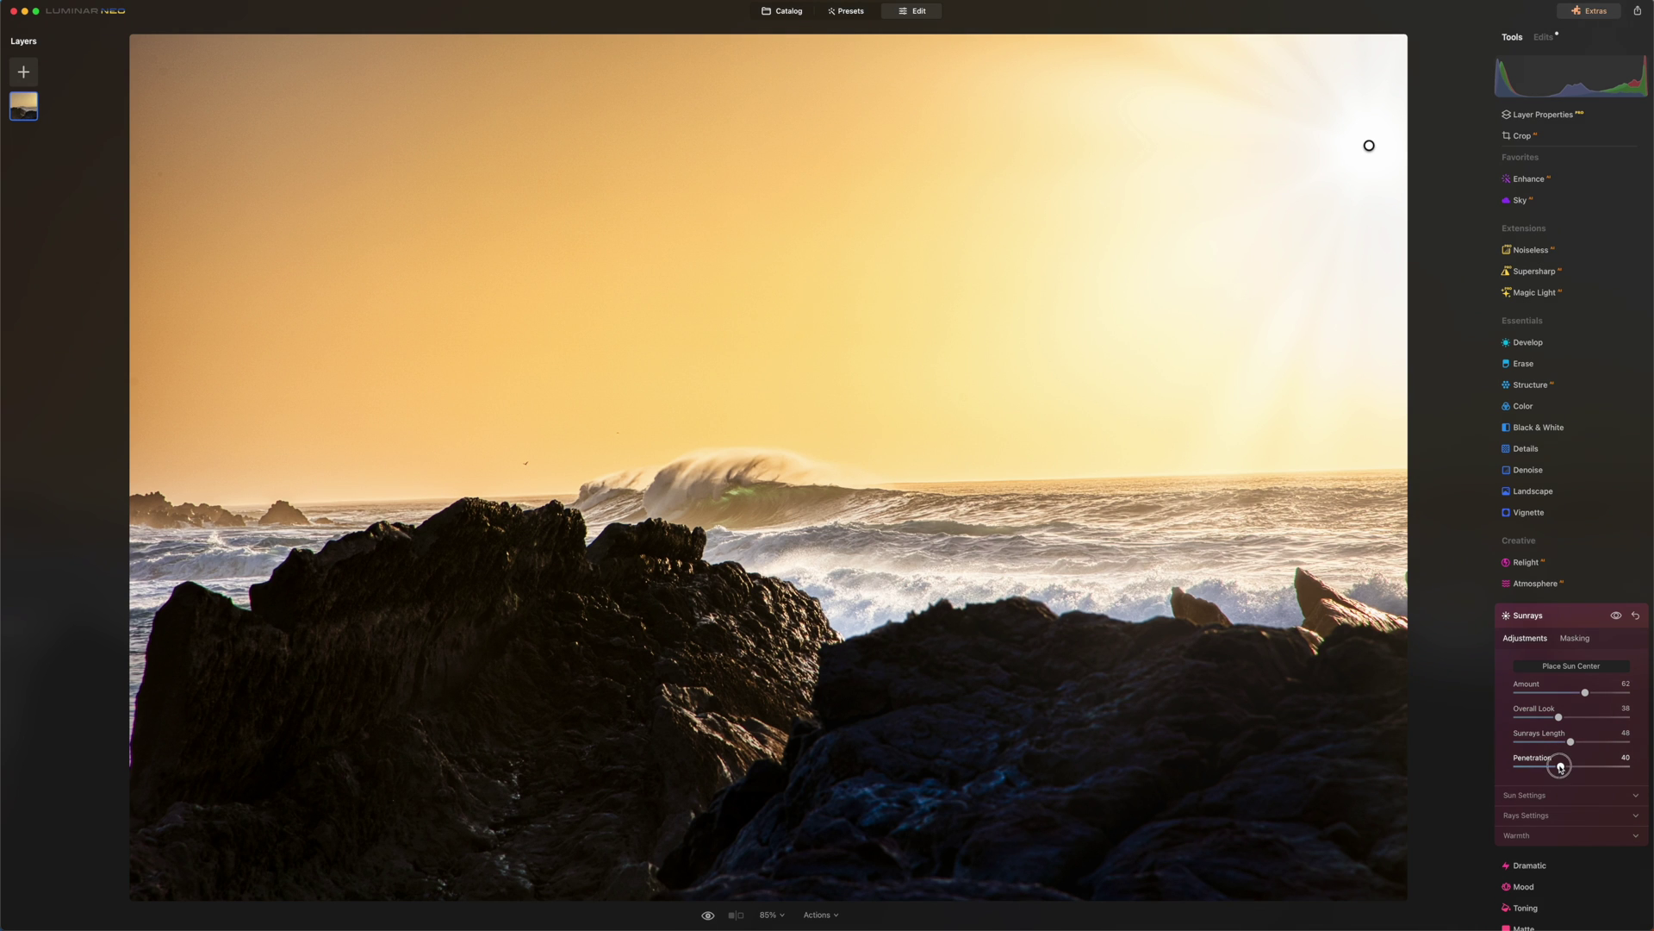
pyautogui.moveTo(1561, 766); pyautogui.dragTo(1569, 768)
pyautogui.moveTo(1585, 692); pyautogui.dragTo(1586, 762)
pyautogui.scroll(-1, 1570, 714)
pyautogui.scroll(-1, 1569, 714)
pyautogui.click(1531, 734)
pyautogui.scroll(-1, 1542, 735)
pyautogui.click(1534, 811)
pyautogui.click(1516, 815)
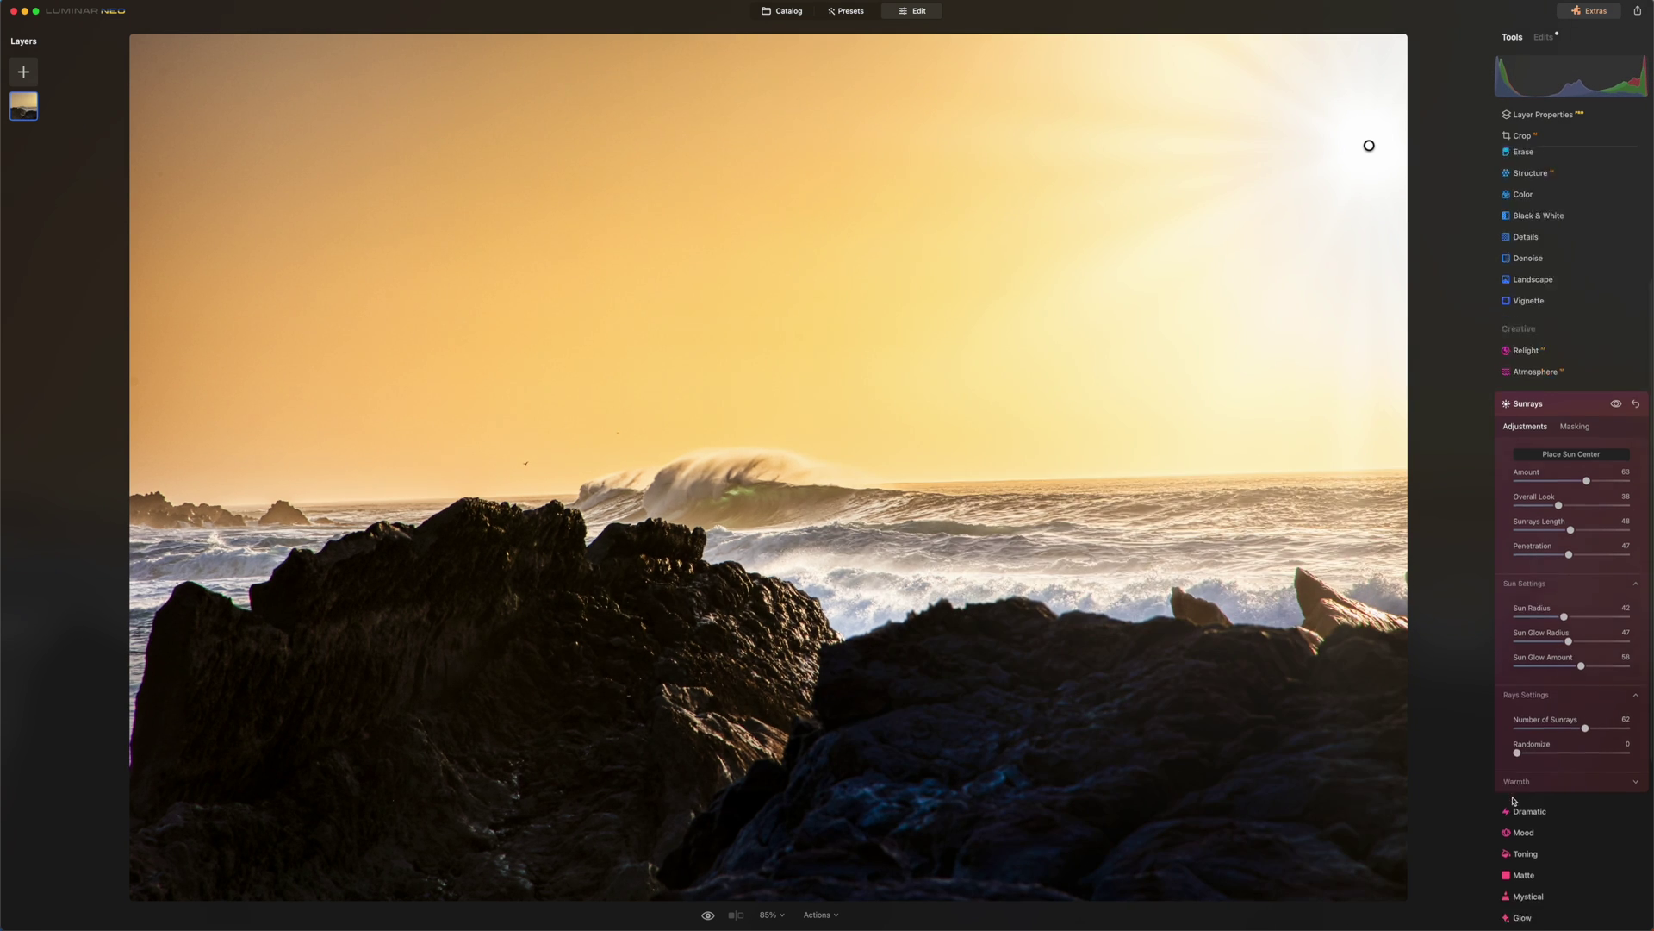
# Step: Compare the photo with and without sun rays, then collapse Sunrays and expand Mood
pyautogui.click(1616, 392)
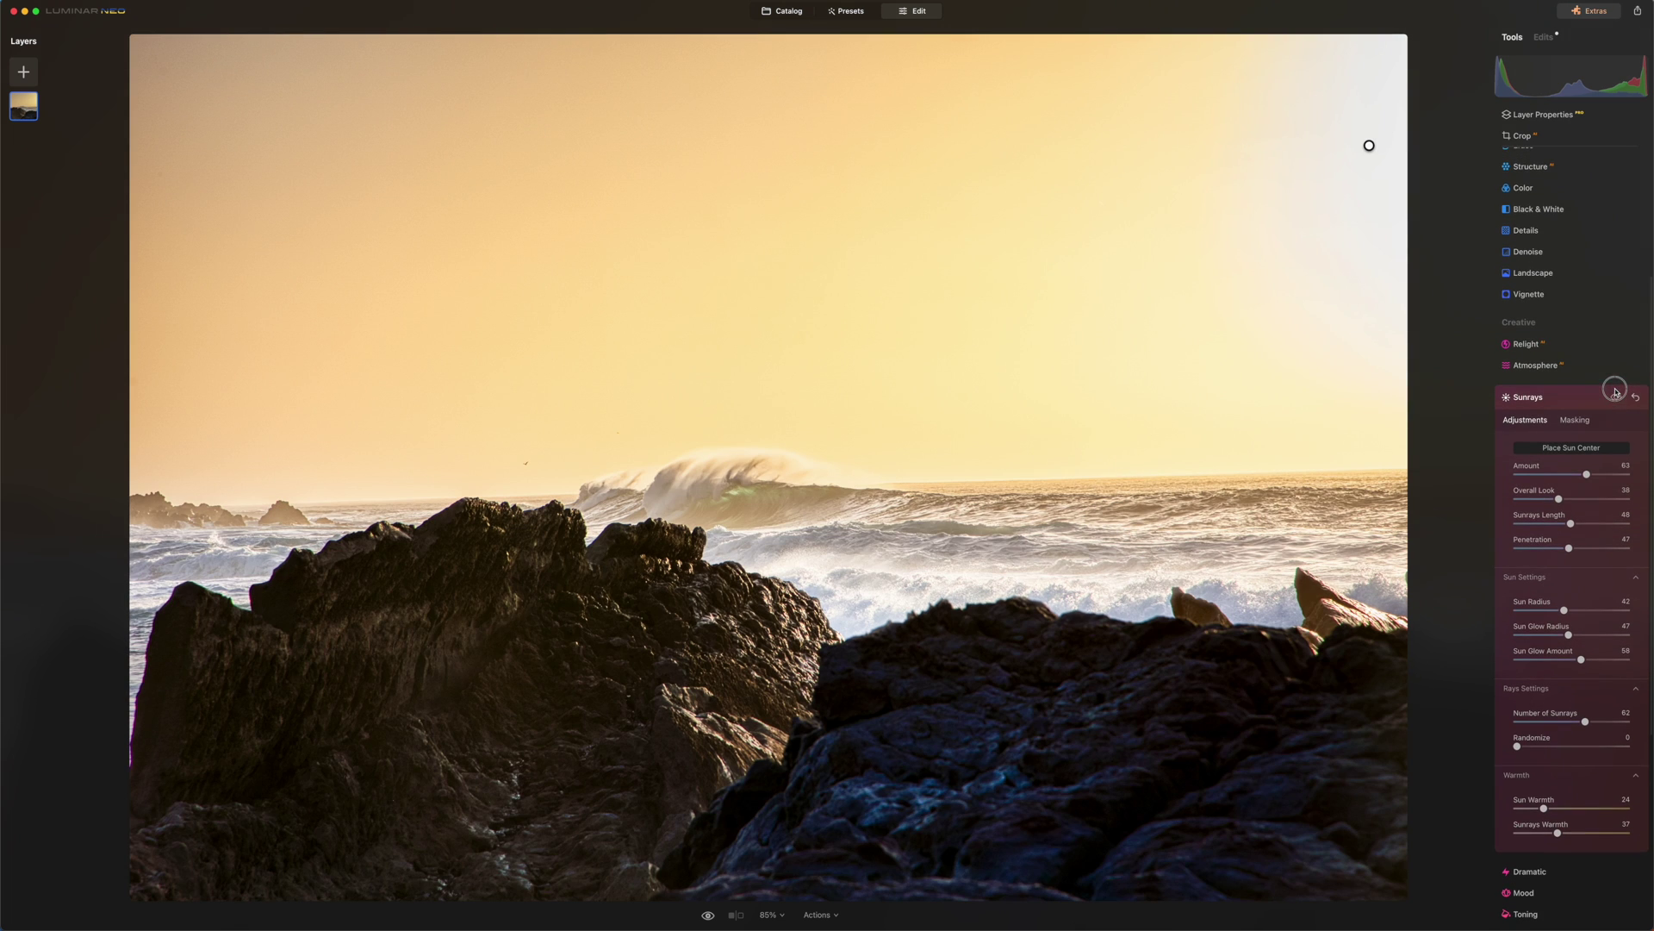
pyautogui.click(1616, 394)
pyautogui.click(1616, 396)
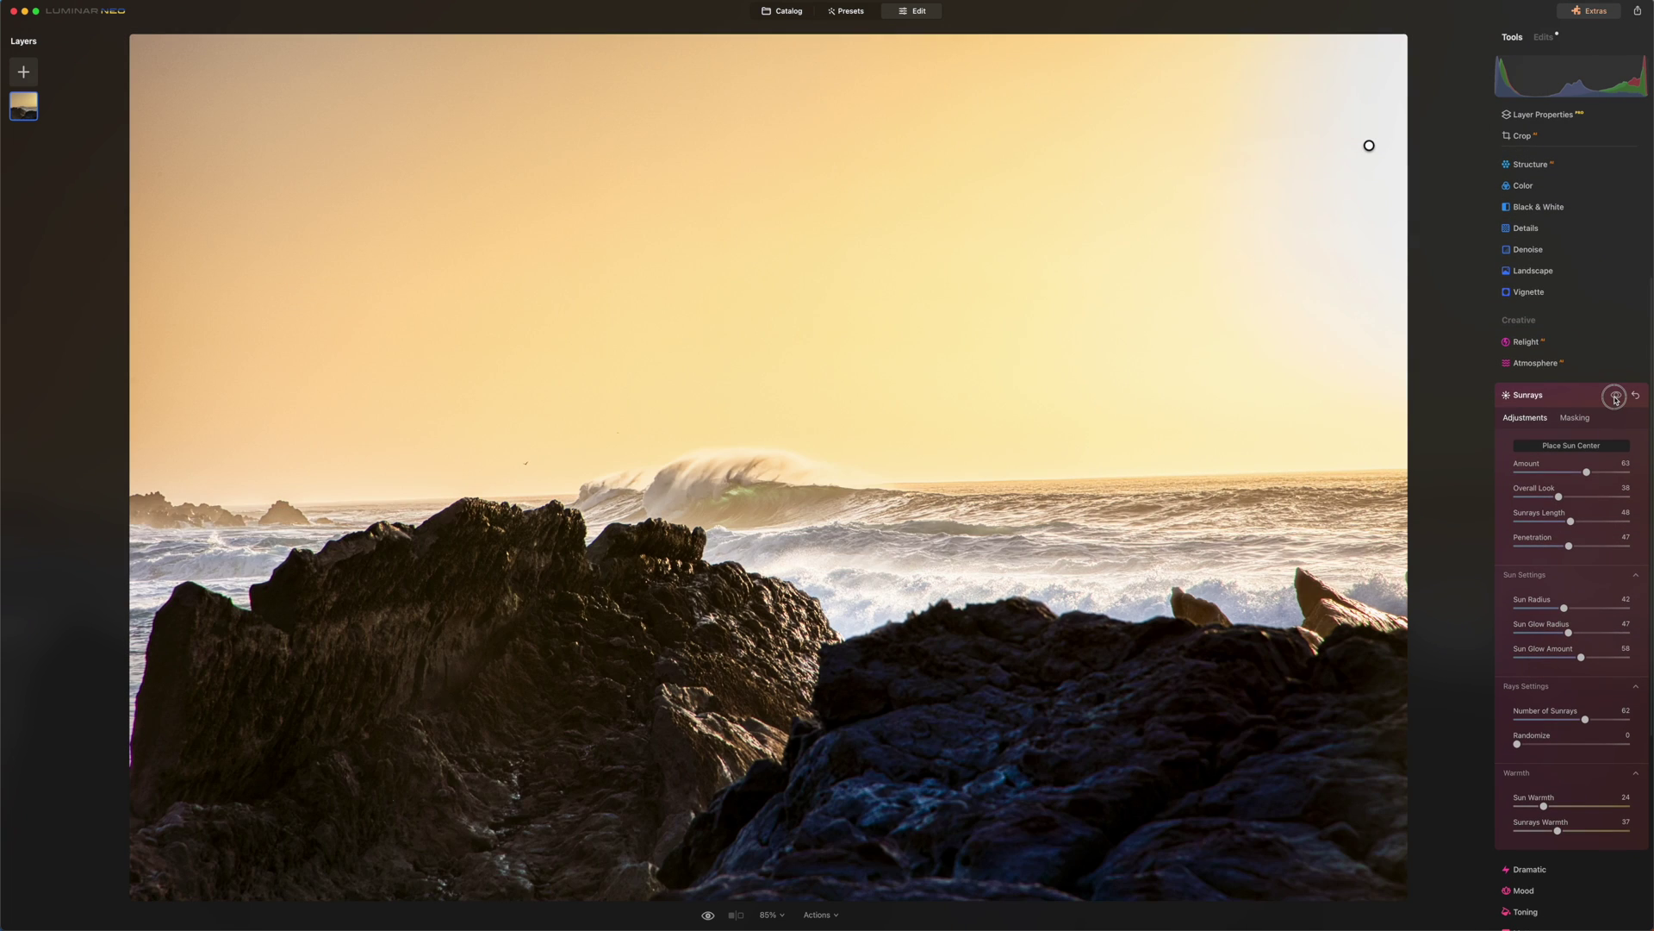
pyautogui.click(1617, 397)
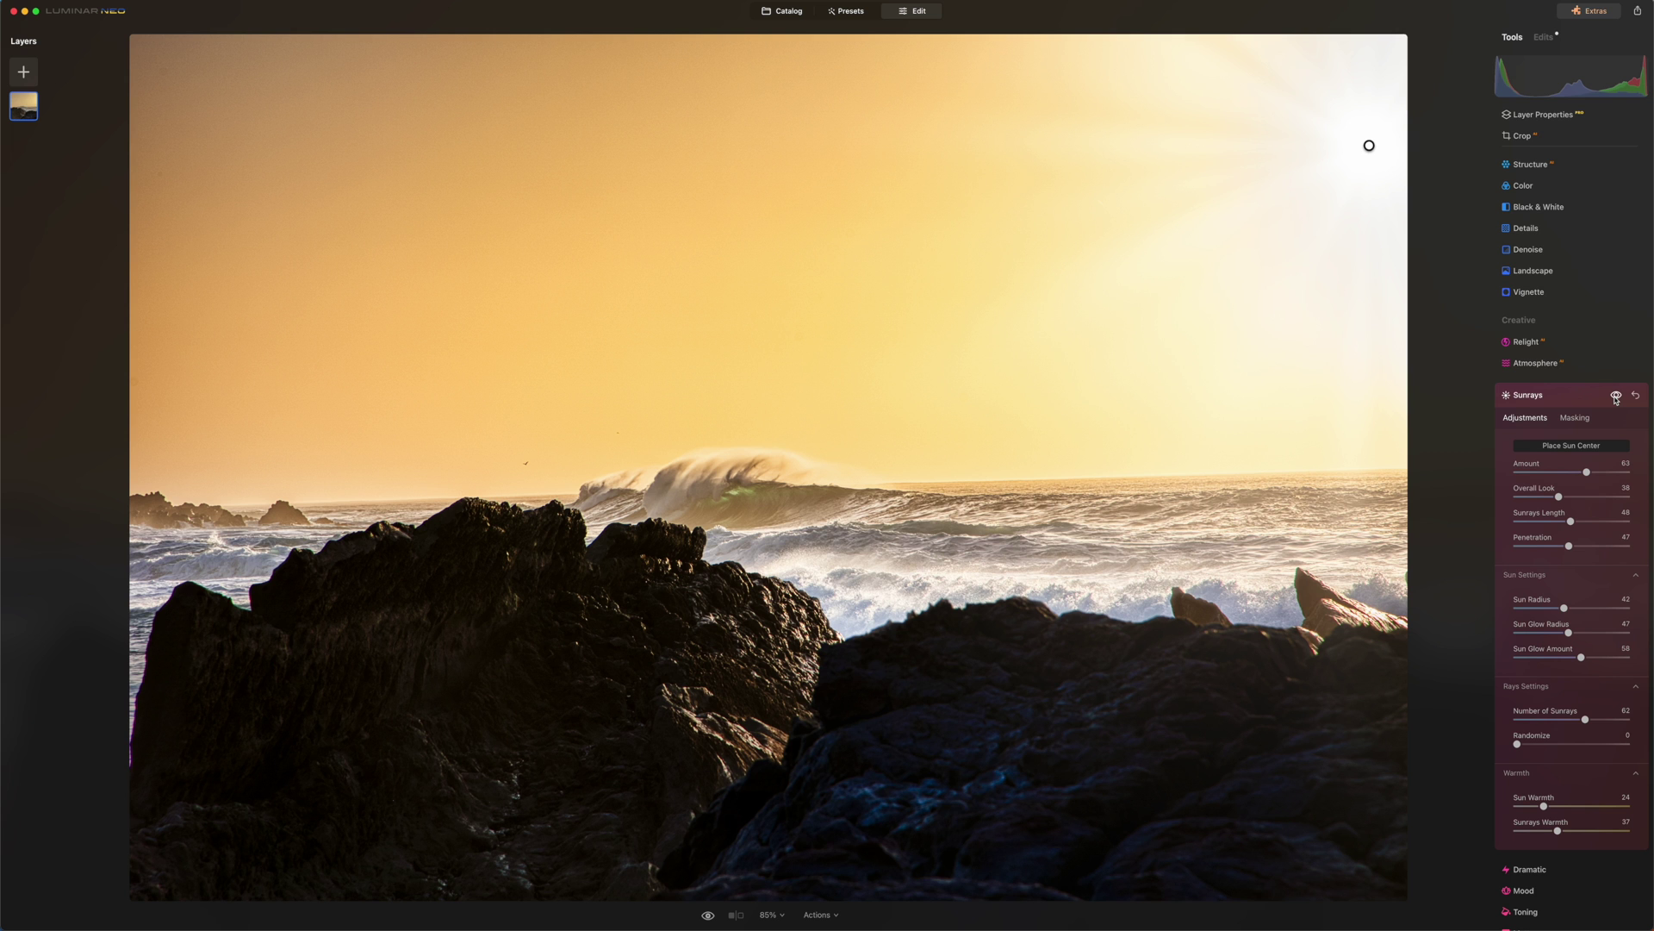
pyautogui.click(1551, 395)
pyautogui.click(1551, 570)
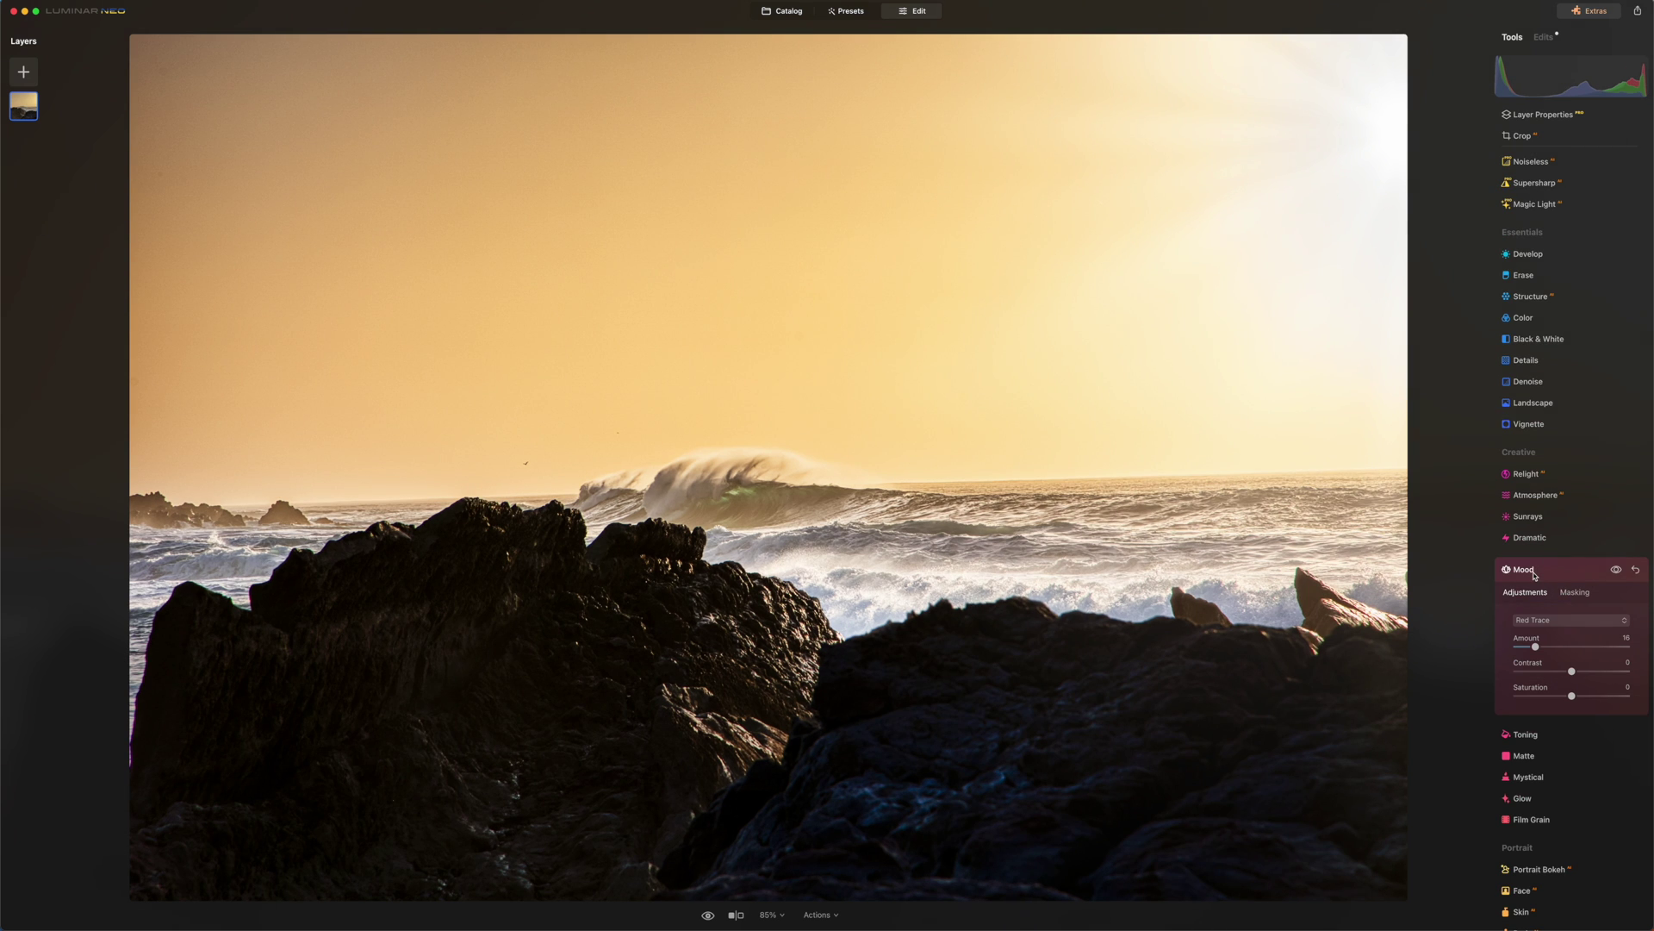
# Step: Apply the Creative 1960 LUT in Mood
pyautogui.click(1536, 572)
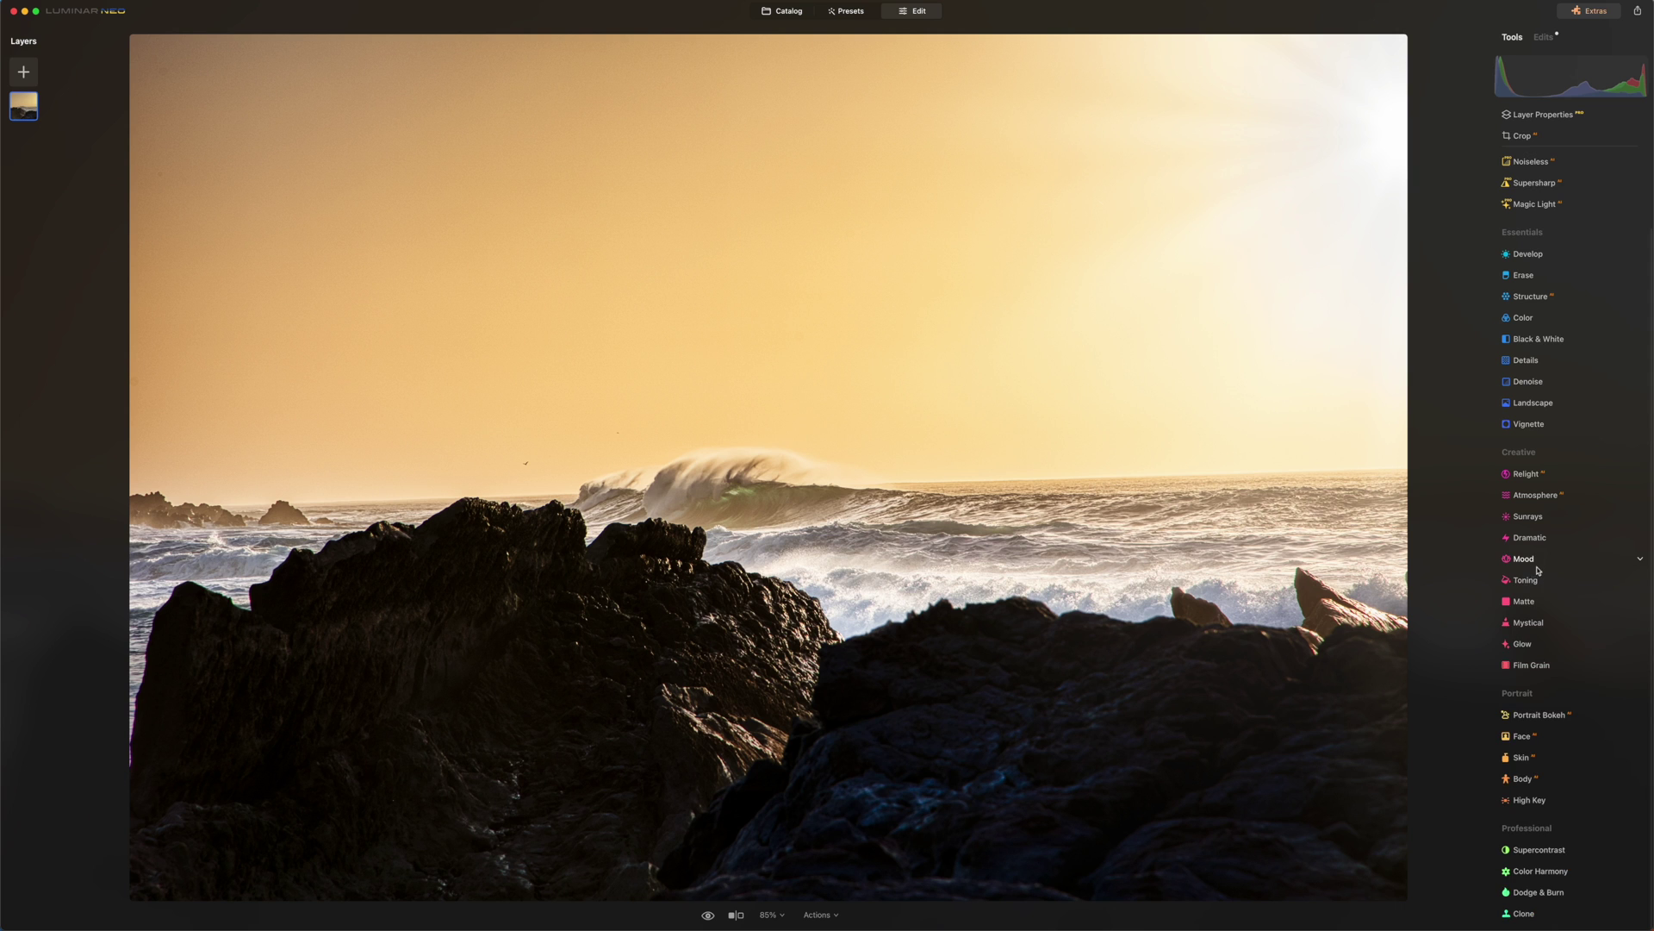
pyautogui.click(1531, 562)
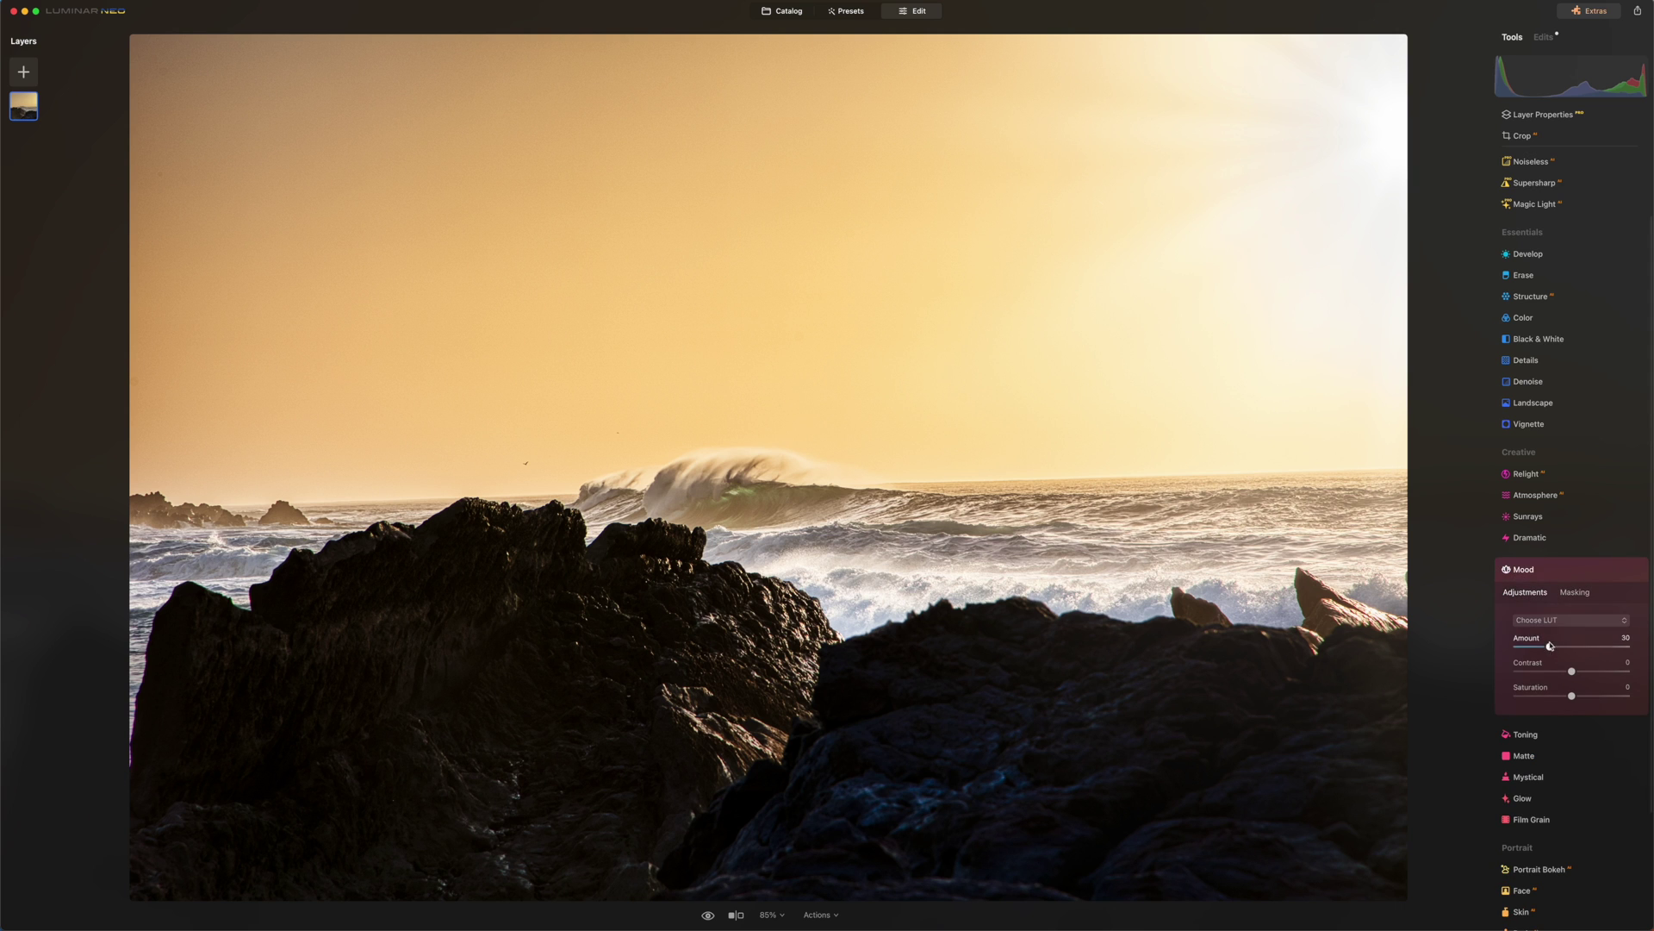
pyautogui.click(1568, 620)
pyautogui.moveTo(1547, 679)
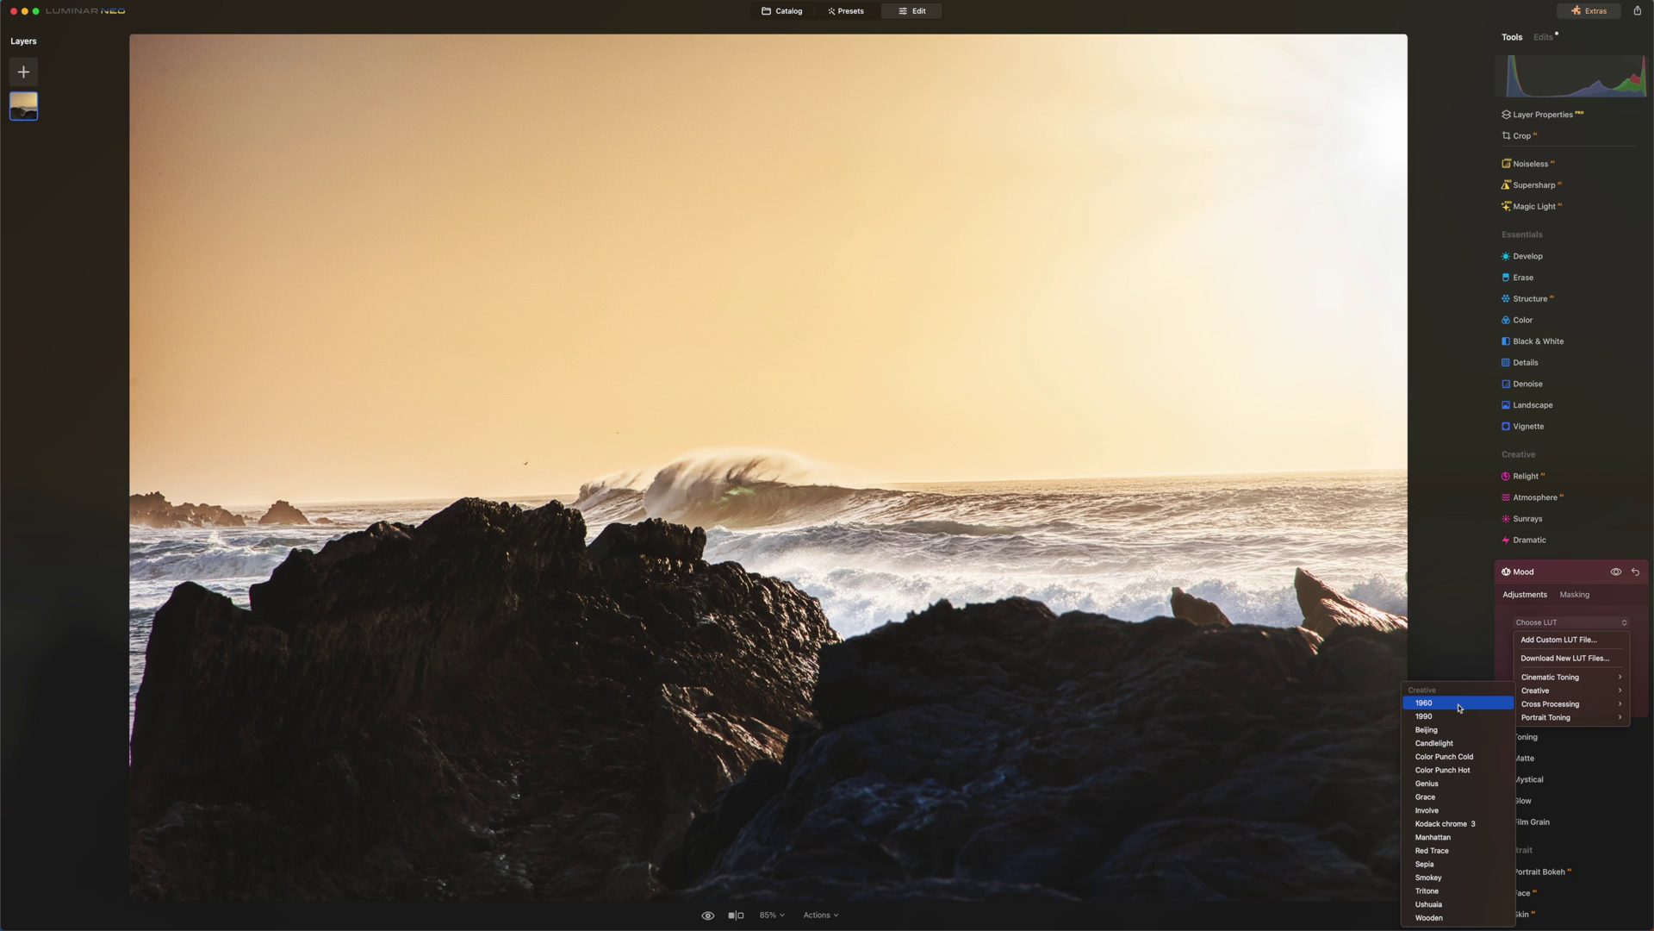
pyautogui.click(1443, 705)
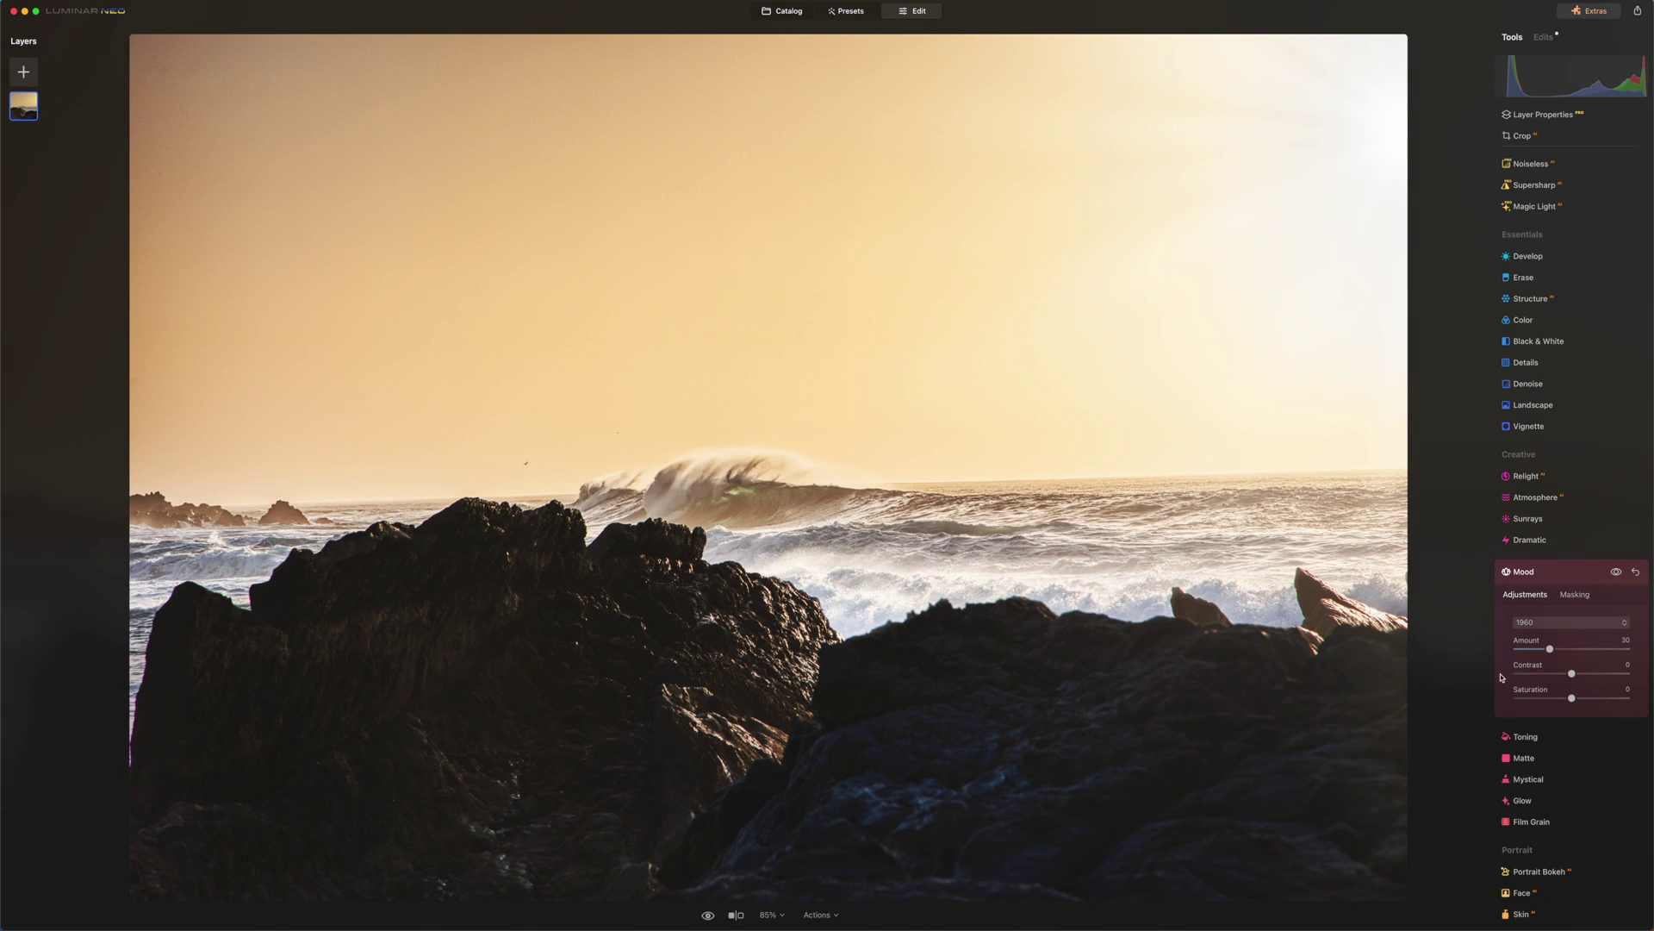
# Step: Lower the 1960 look to Amount 18, compare it on and off, then expand Toning
pyautogui.moveTo(1550, 650)
pyautogui.mouseDown()
pyautogui.moveTo(1587, 651)
pyautogui.moveTo(1537, 652)
pyautogui.mouseUp()
pyautogui.click(1618, 574)
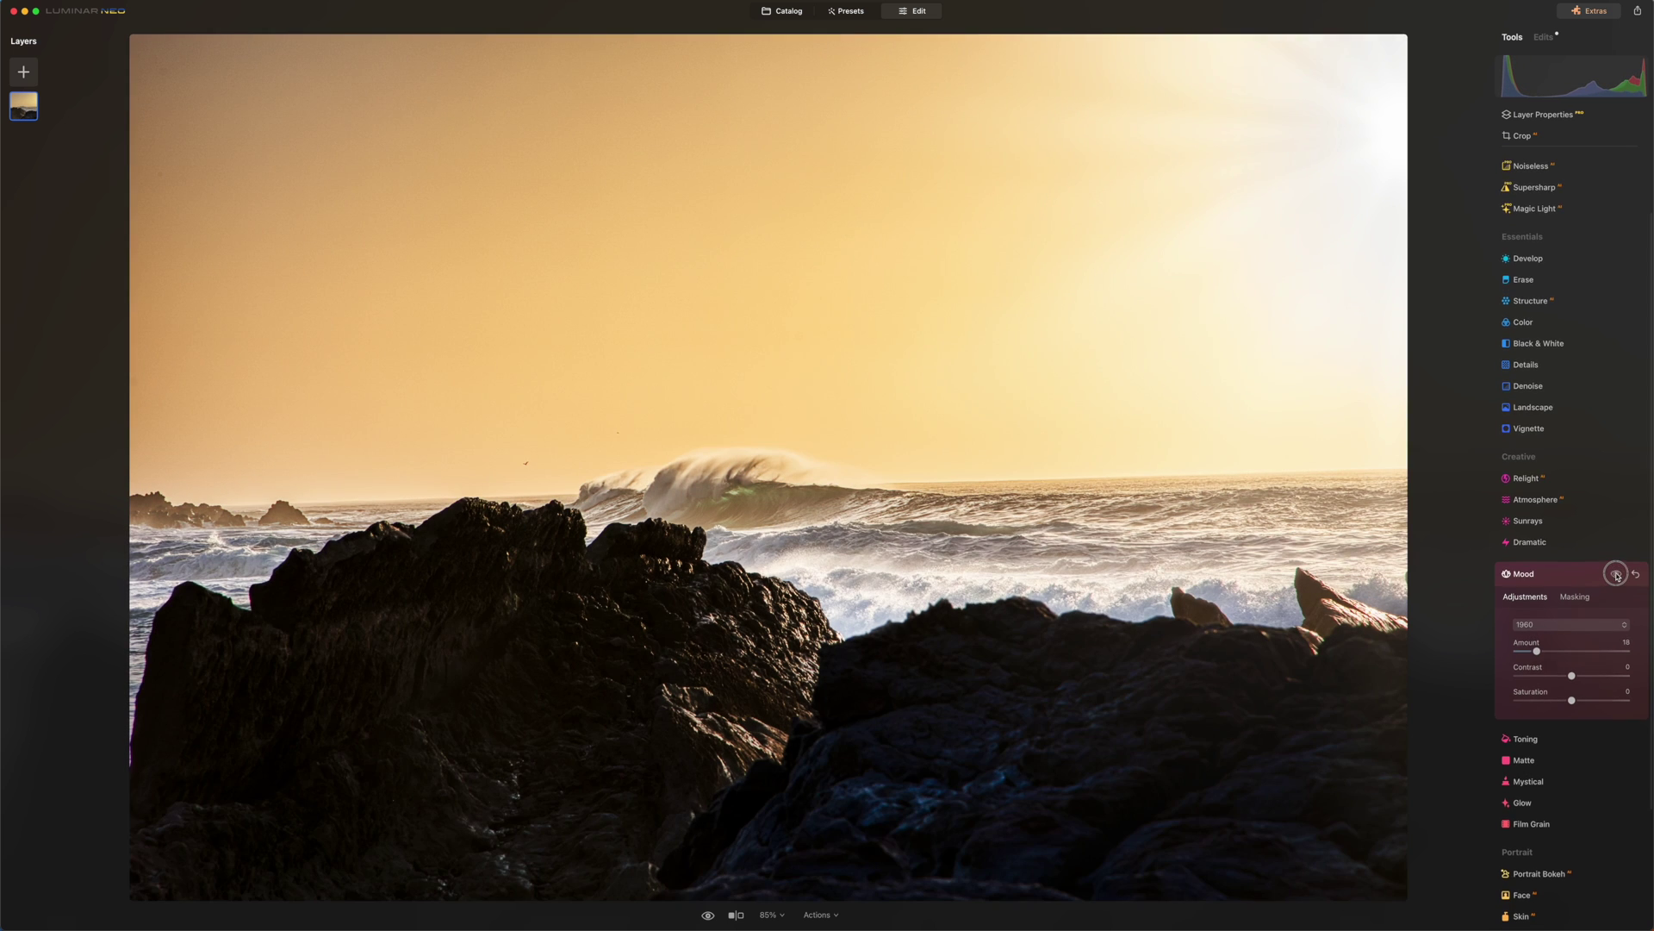
pyautogui.click(1617, 574)
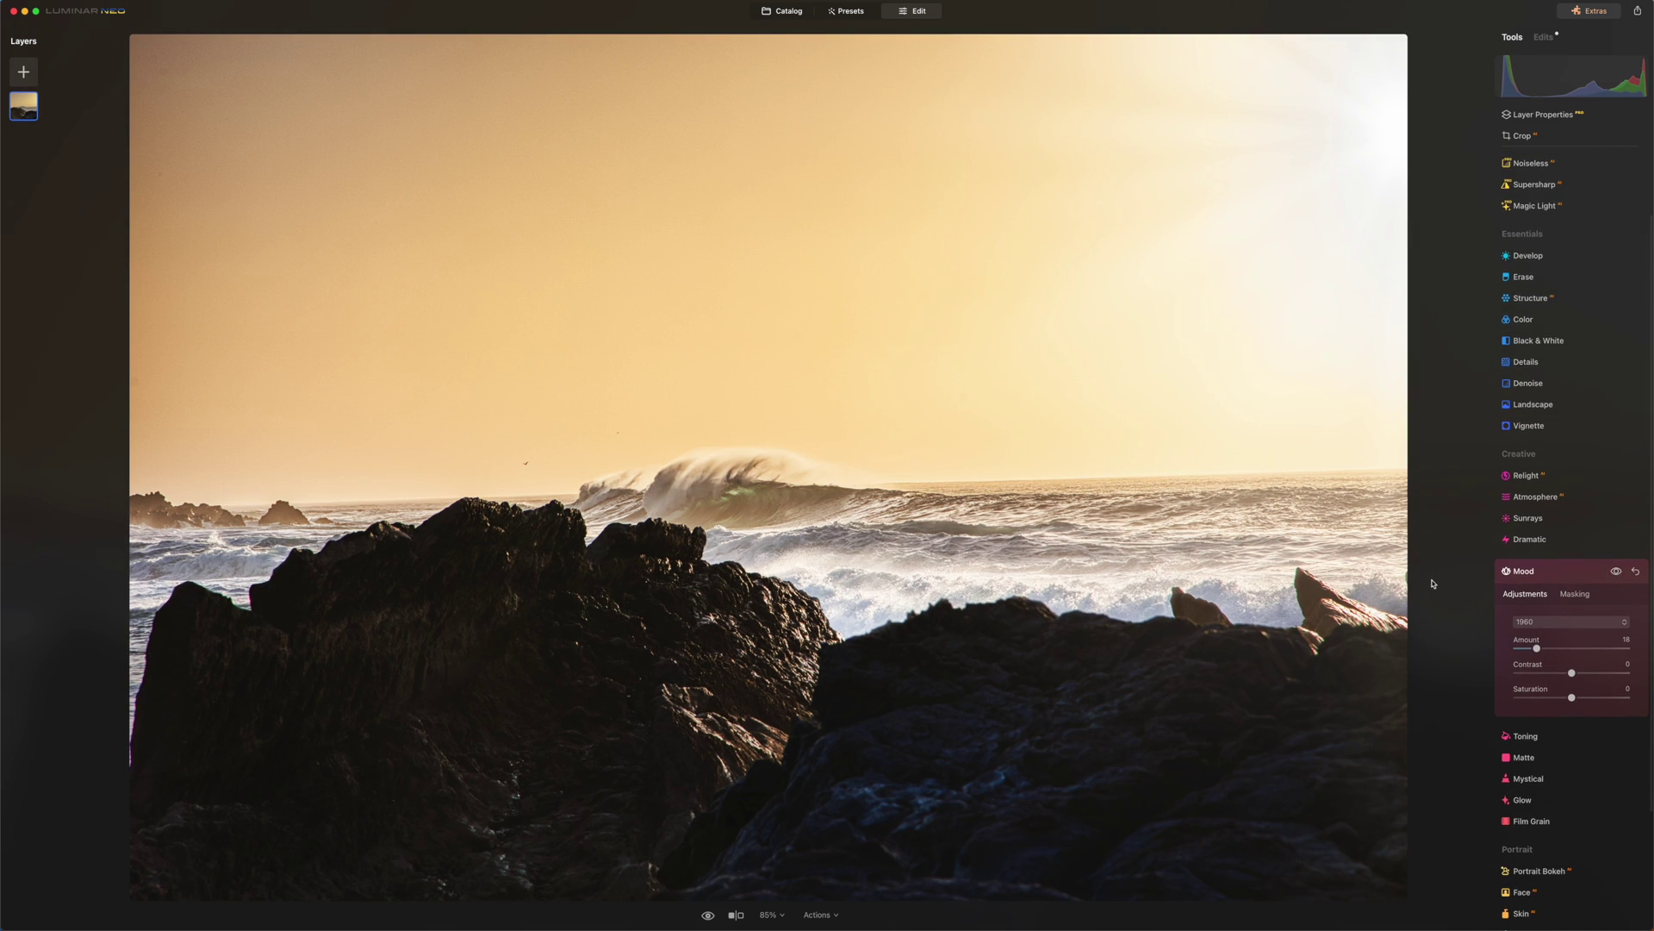
pyautogui.click(1525, 736)
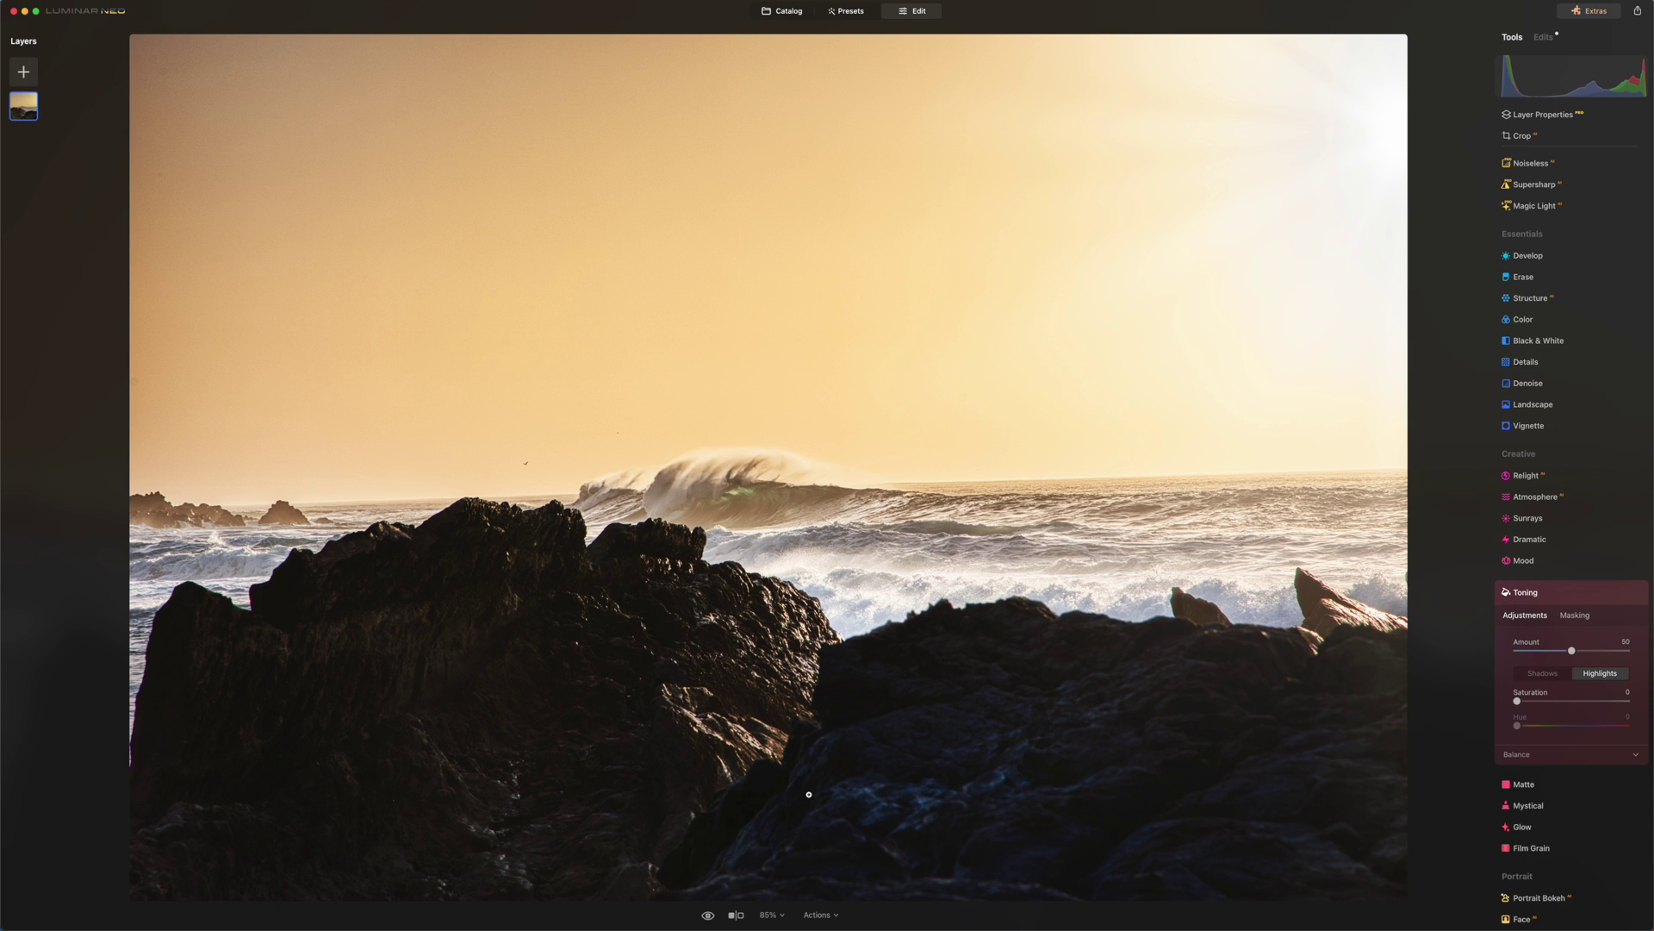
pyautogui.click(707, 915)
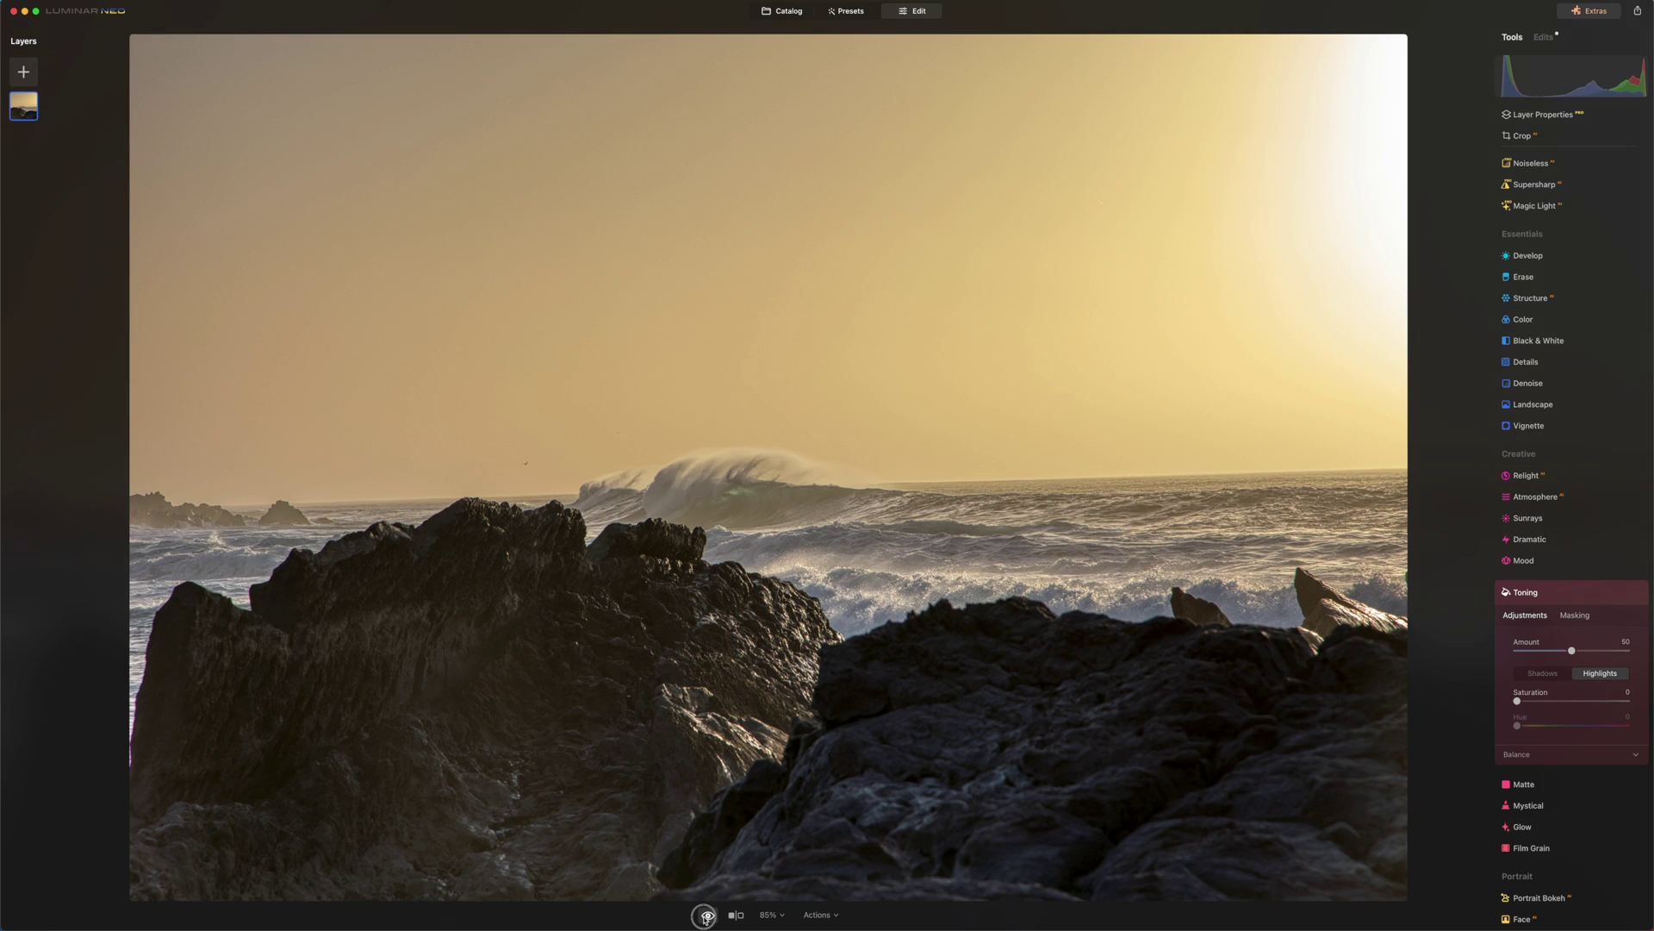
pyautogui.click(705, 917)
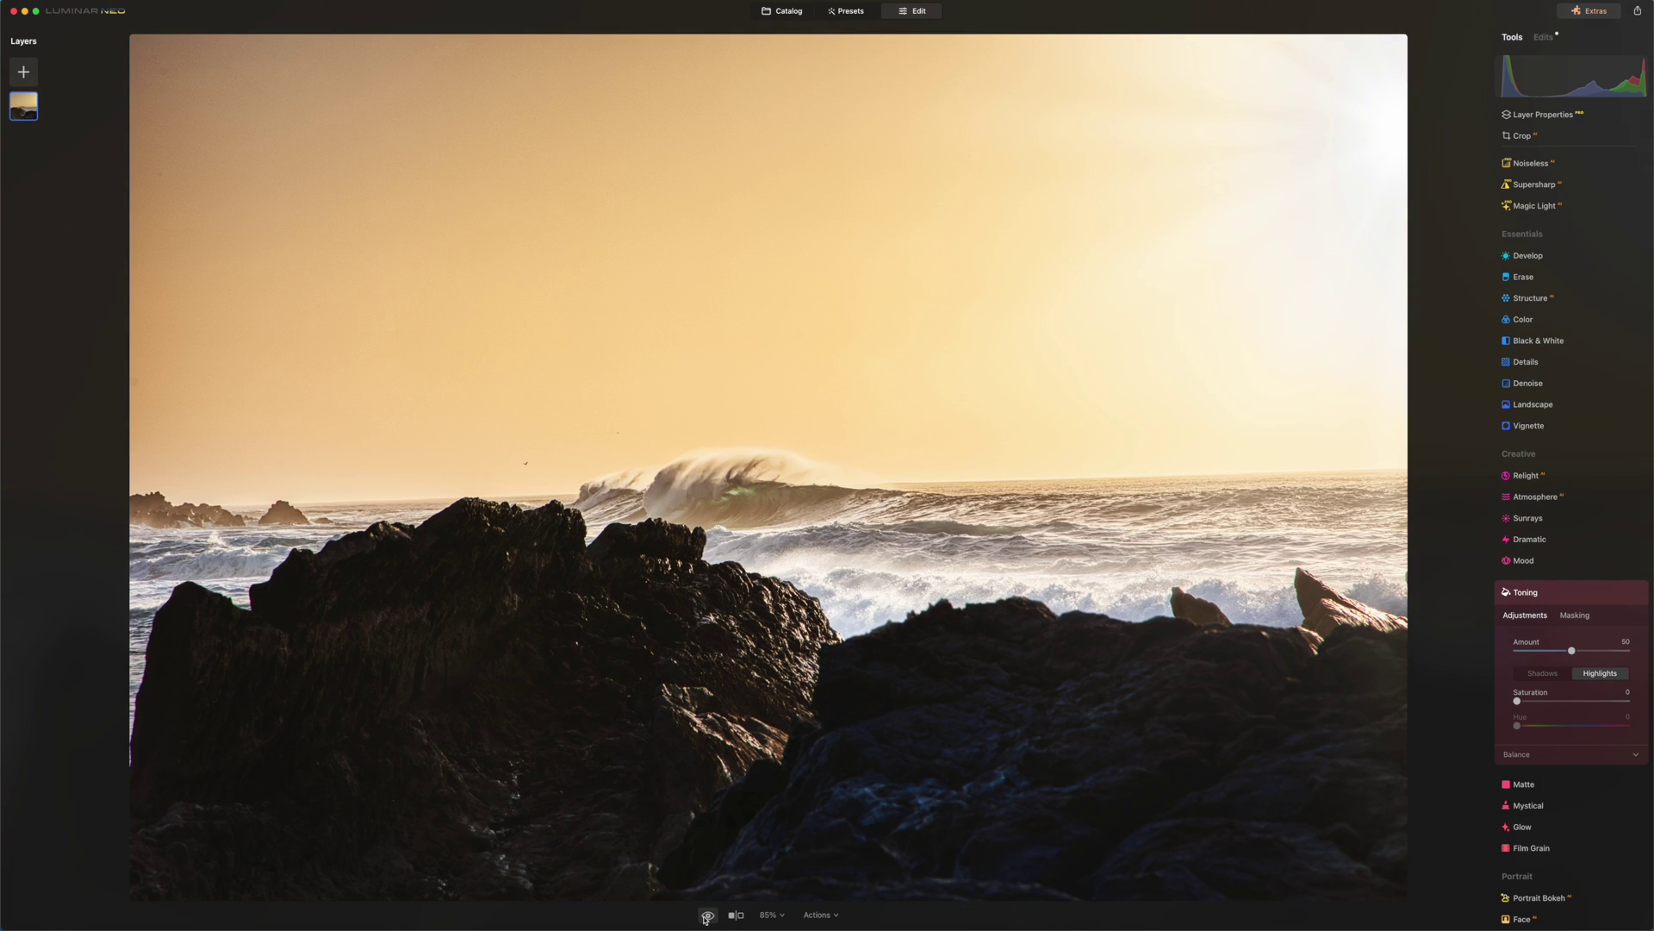
# Step: Zoom out, collapse Toning, and add an initial Glow to the seascape
pyautogui.press('super+minus')
pyautogui.click(1525, 592)
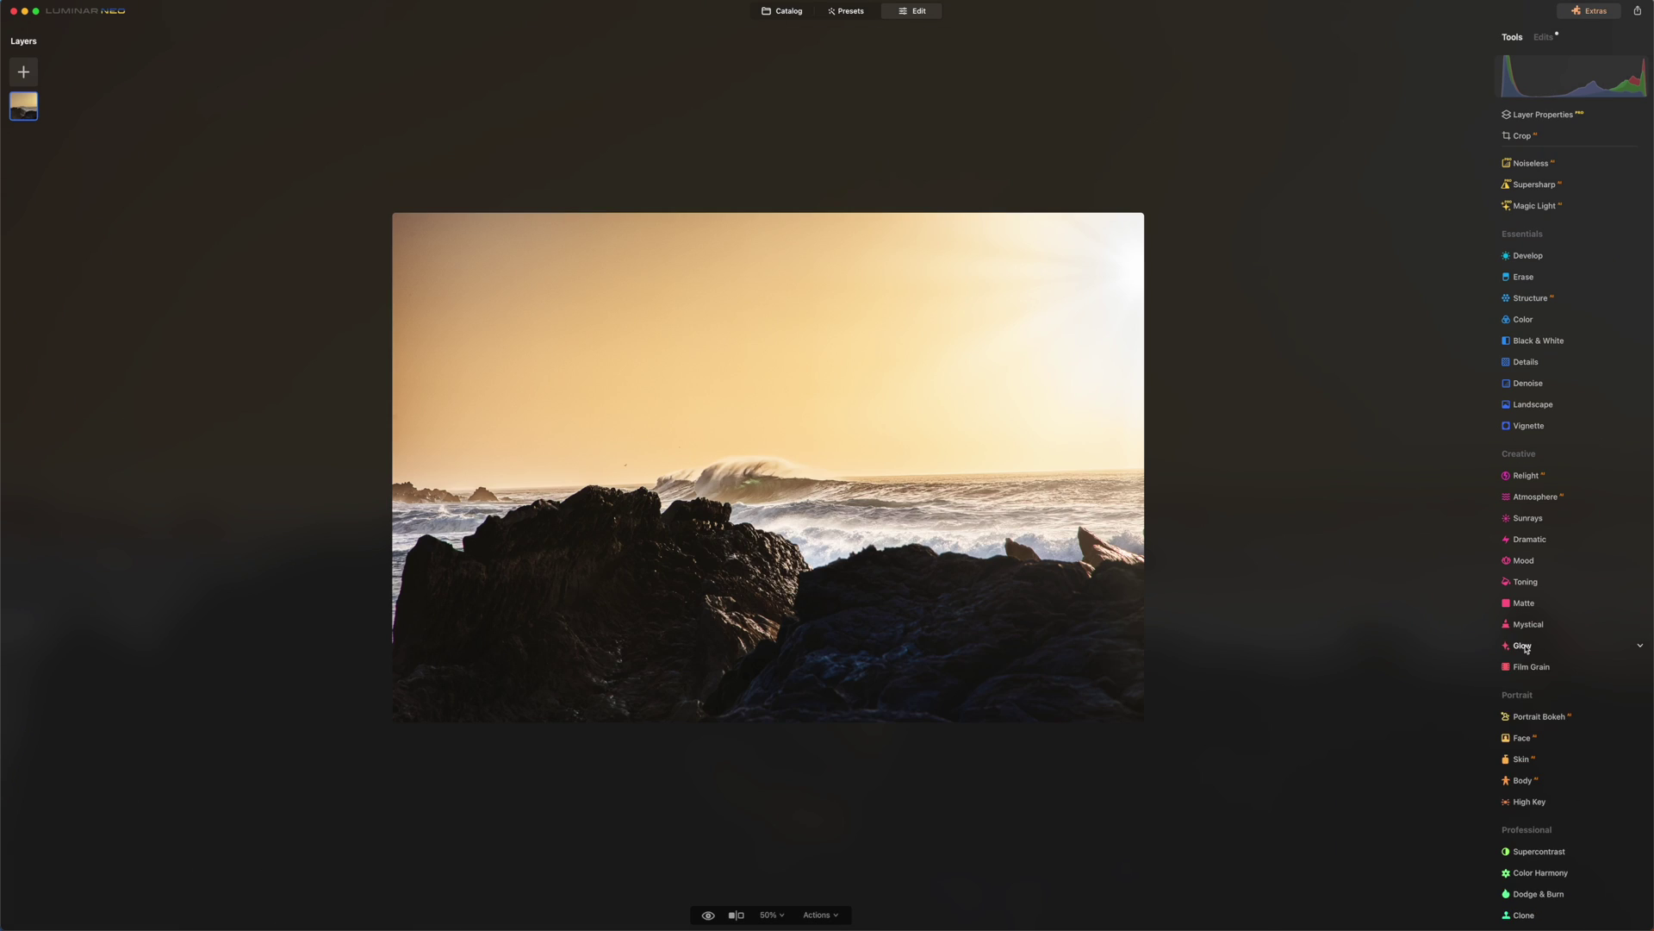
pyautogui.click(1525, 648)
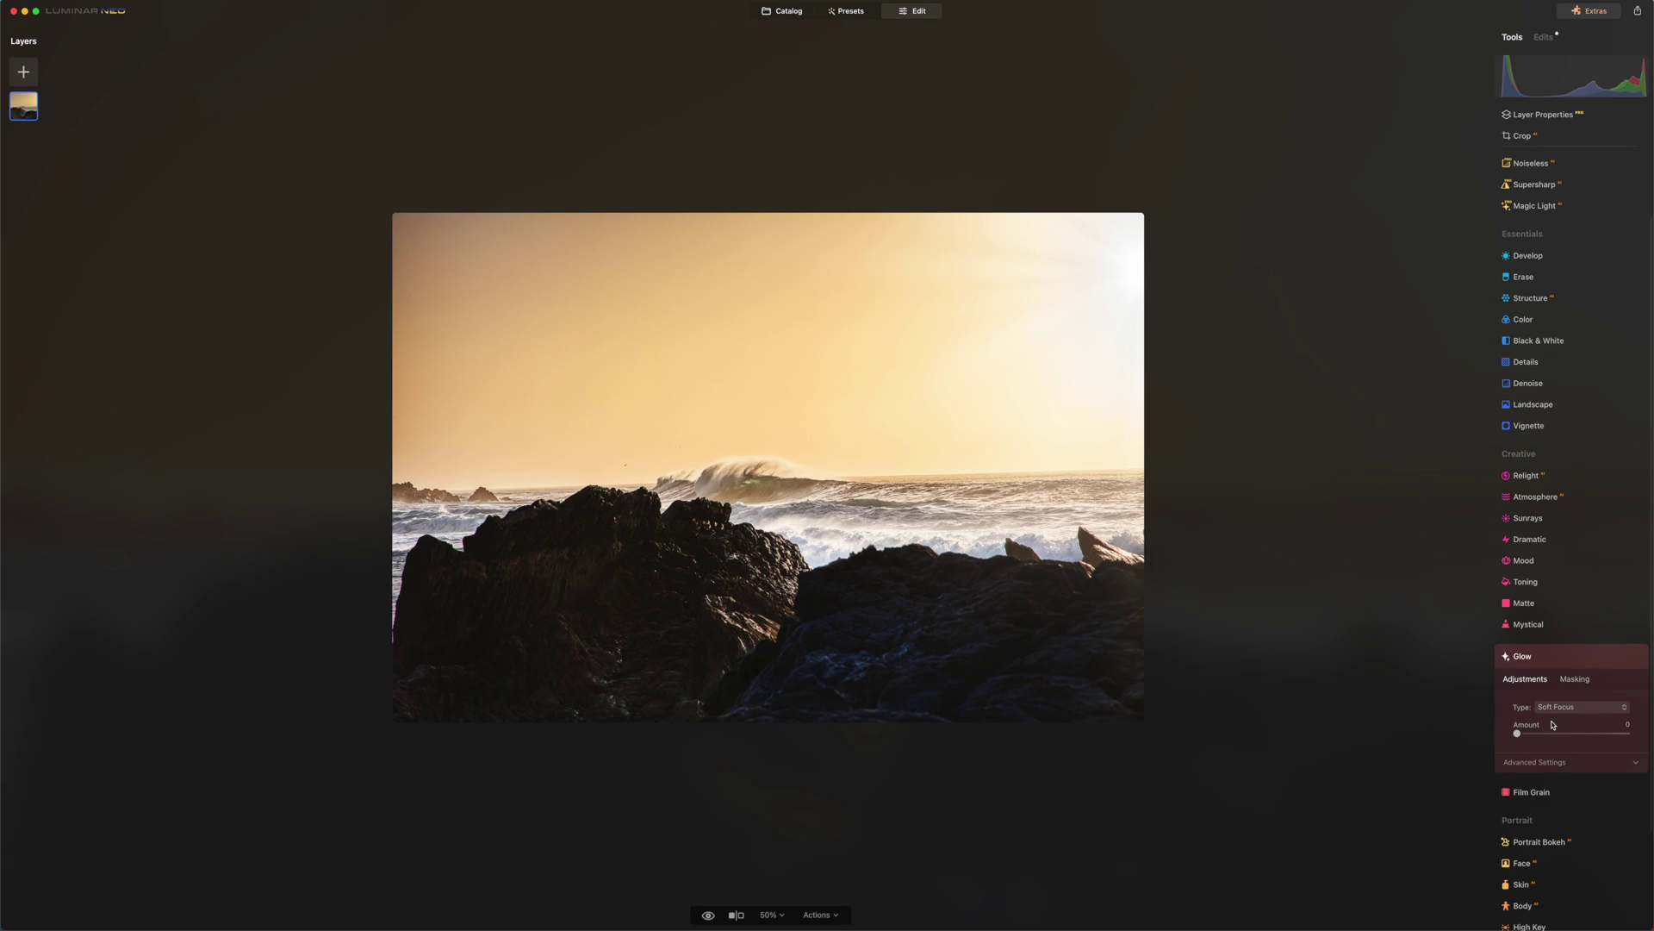
pyautogui.moveTo(1521, 736); pyautogui.dragTo(1549, 734)
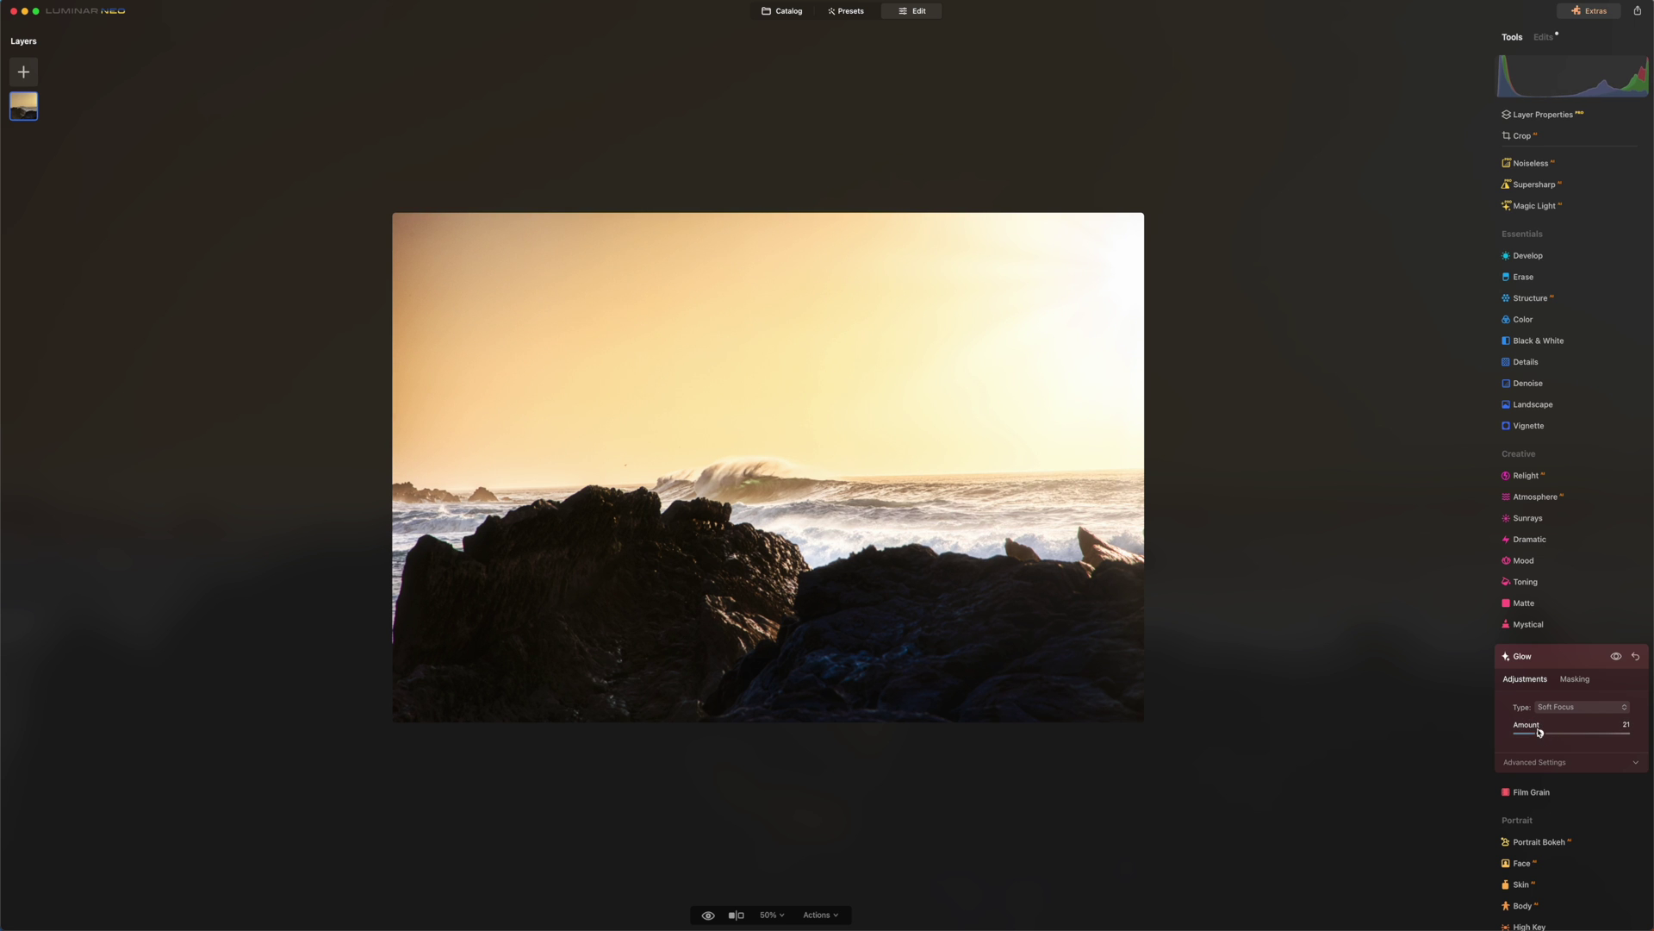
pyautogui.scroll(1, 906, 512)
pyautogui.scroll(2, 906, 511)
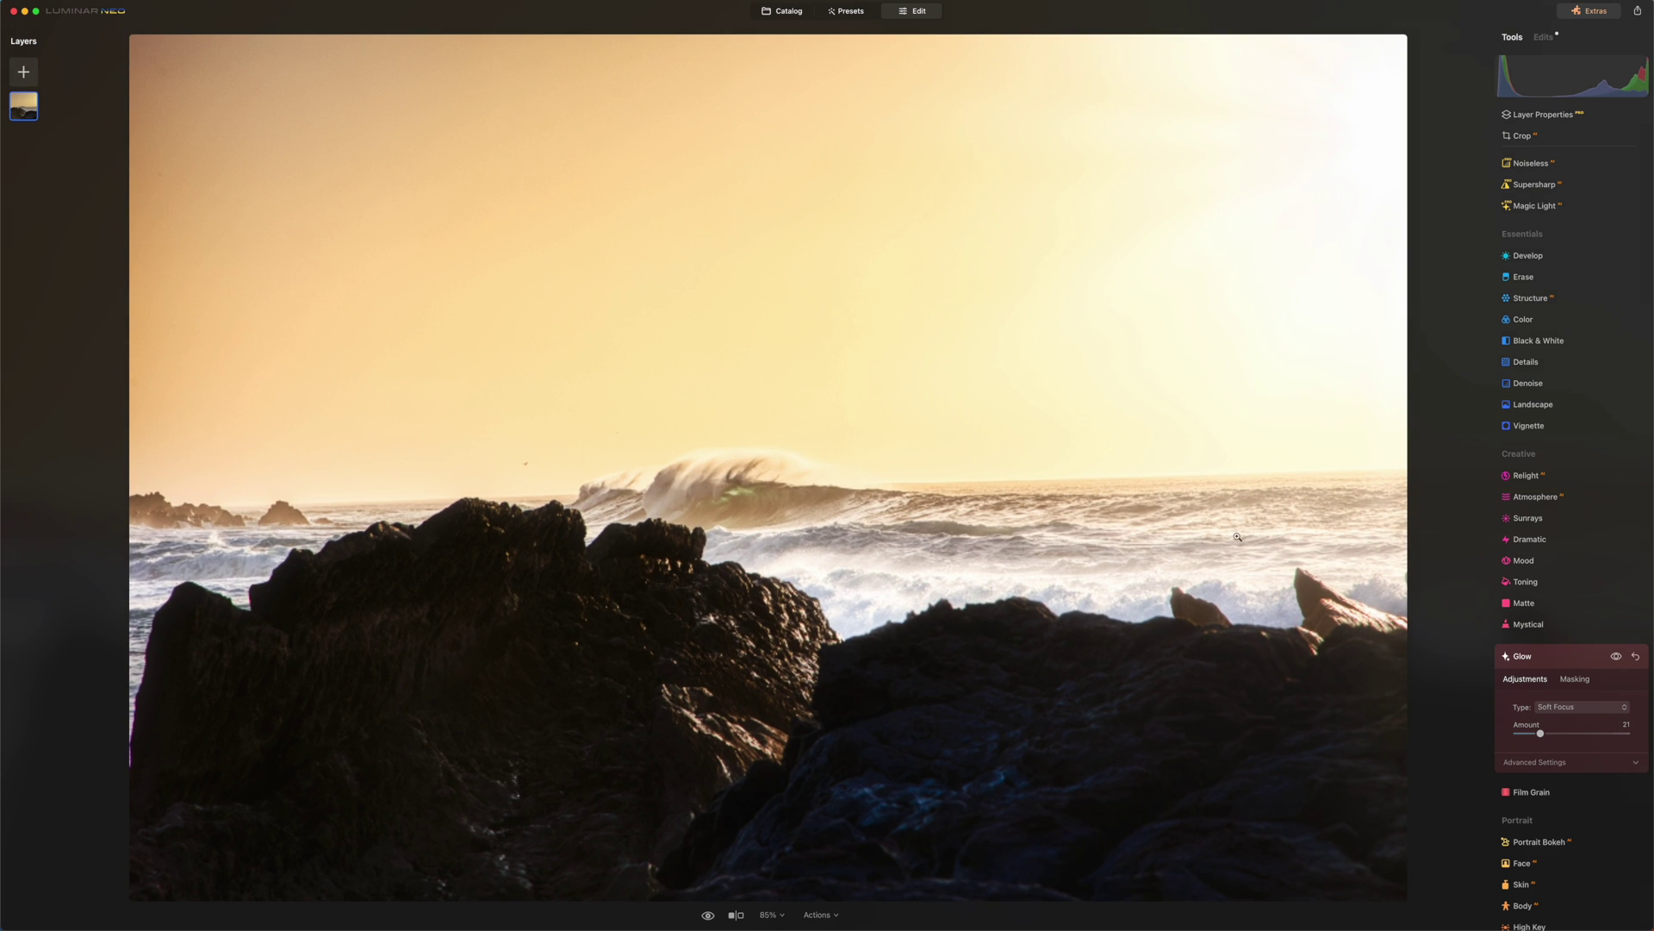
# Step: Try the Orton Effect and Orton Effect Soft glows at Amount 47, then Soft Focus
pyautogui.click(1581, 707)
pyautogui.click(1561, 742)
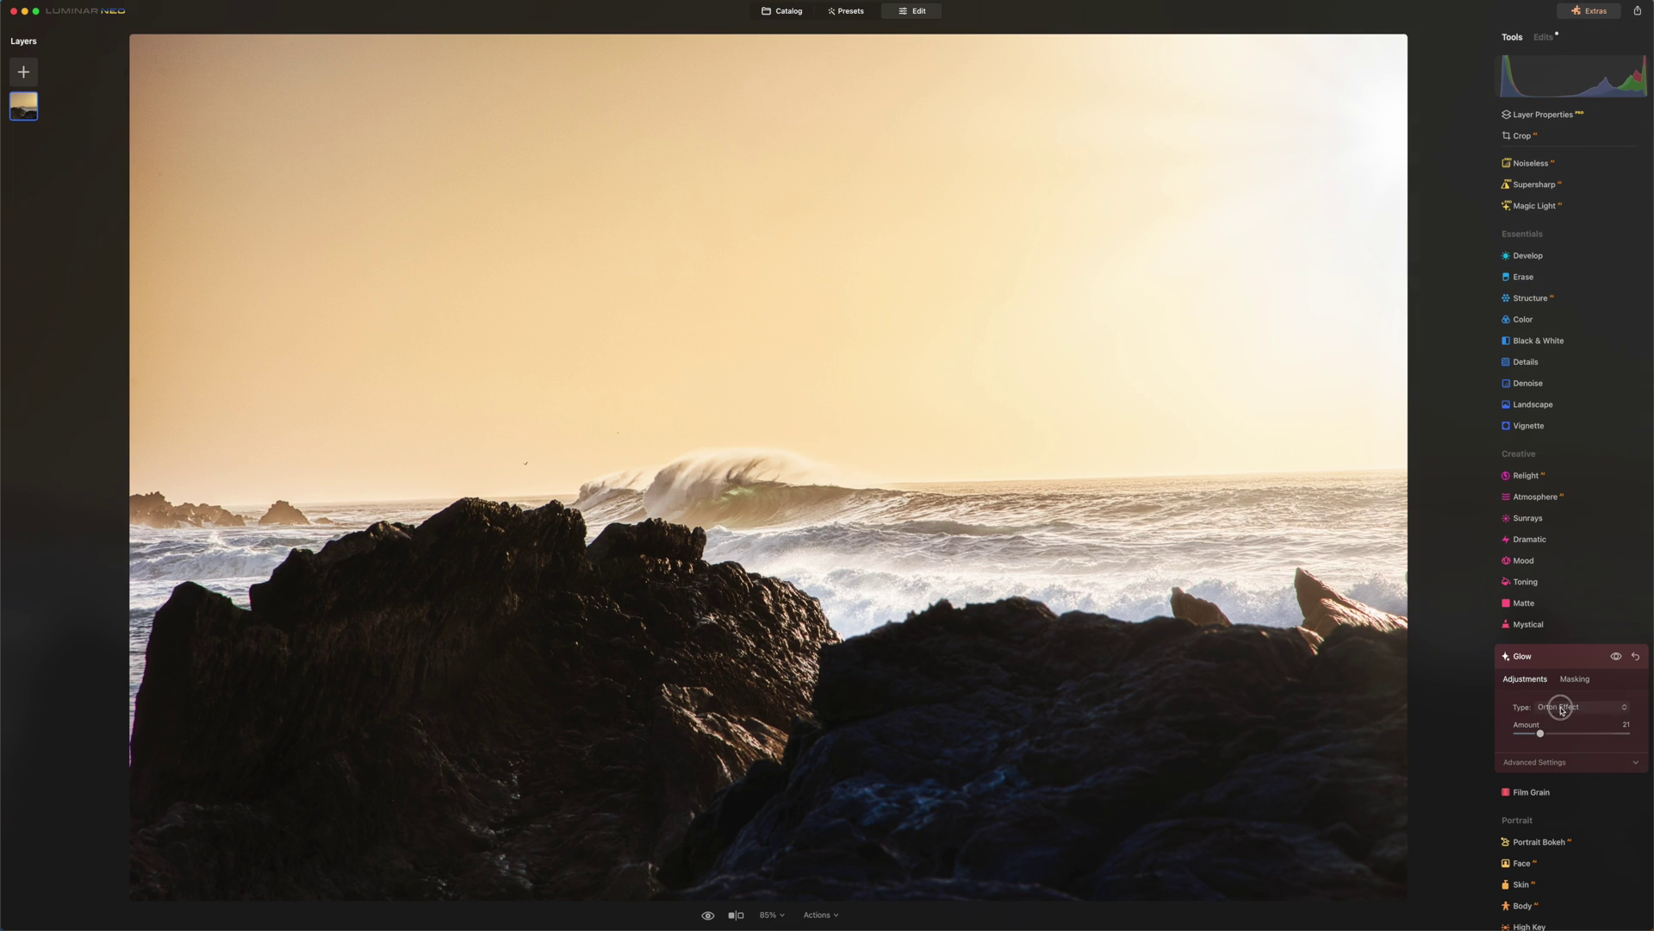
pyautogui.click(1578, 707)
pyautogui.click(1562, 762)
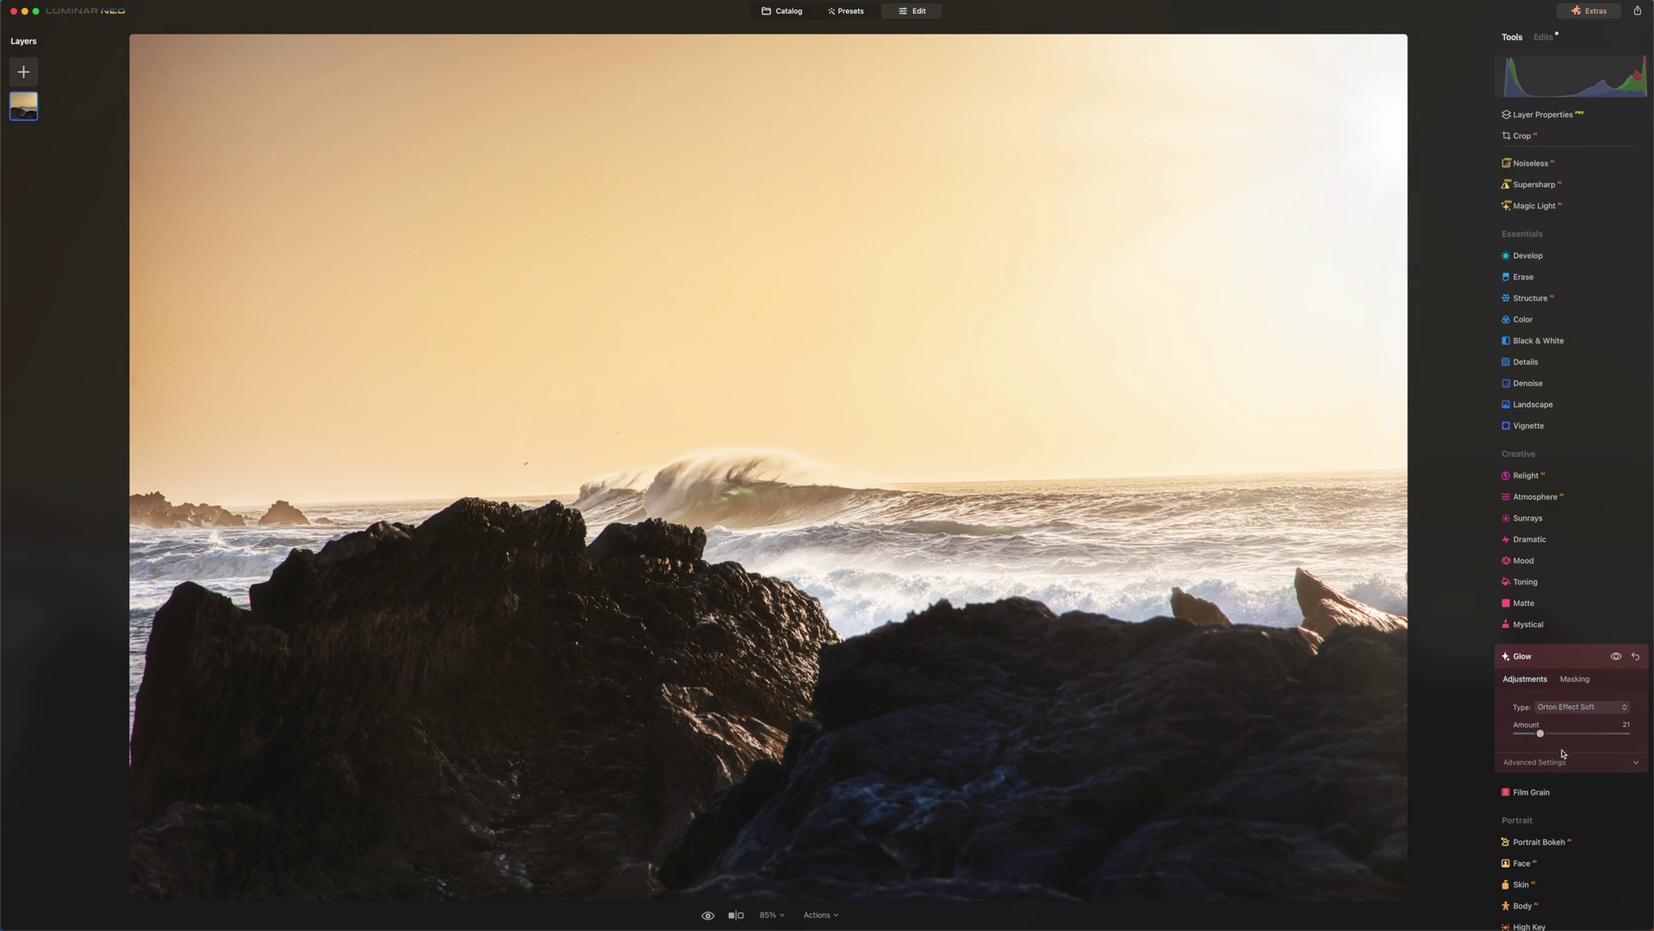
pyautogui.moveTo(1542, 733); pyautogui.dragTo(1568, 733)
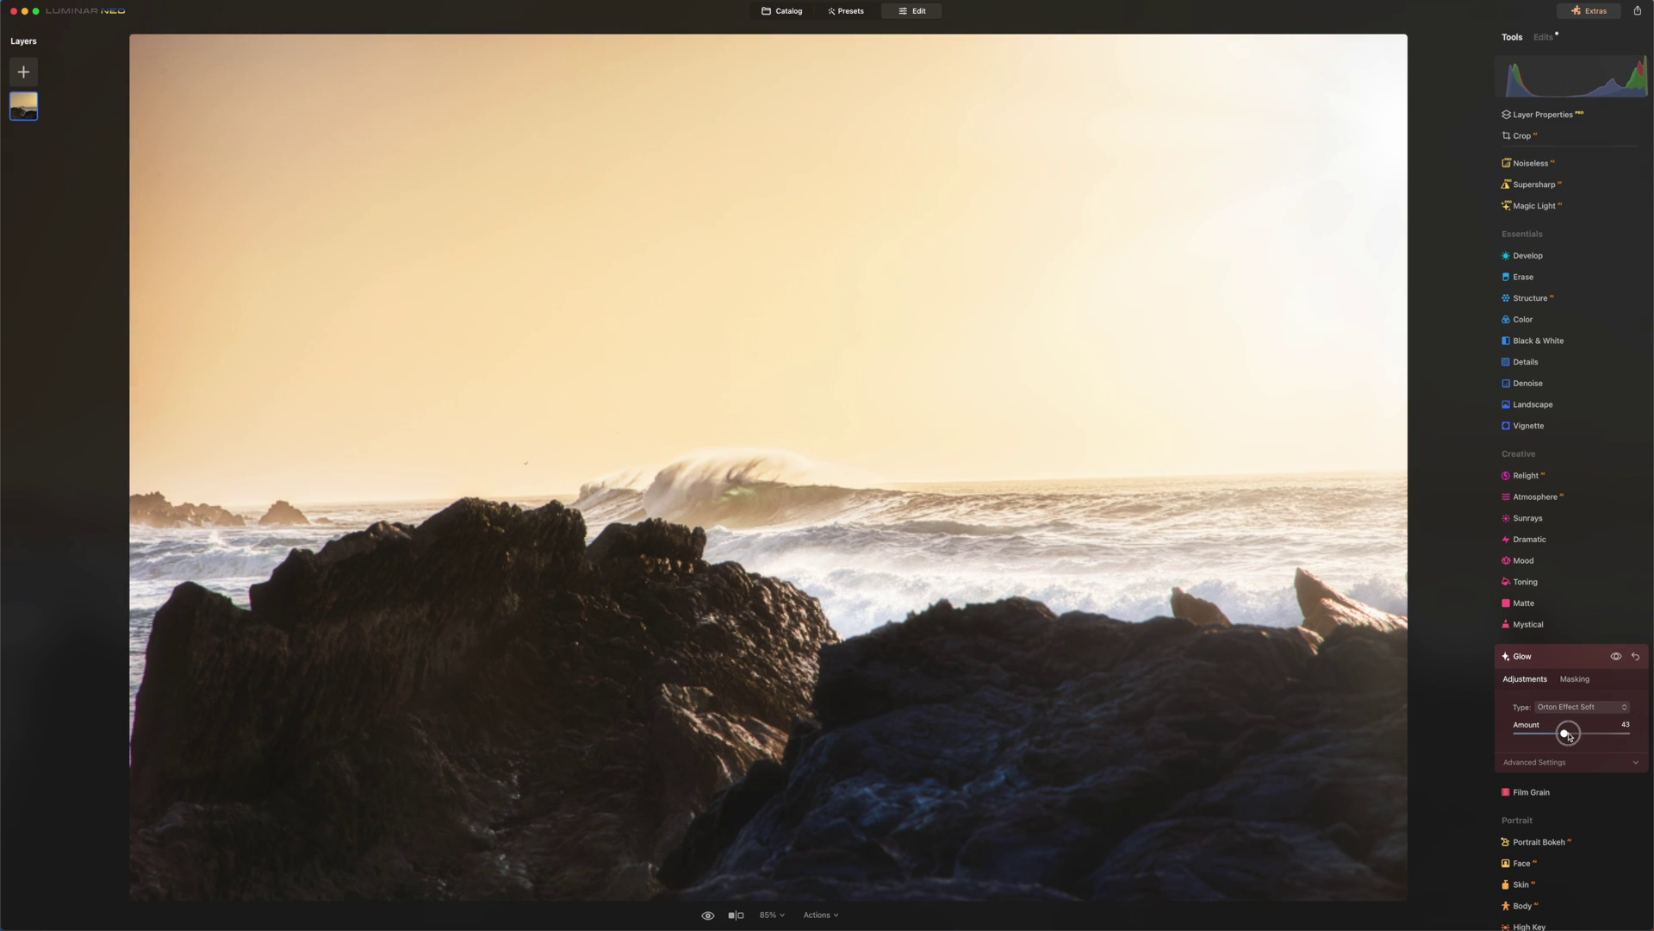
pyautogui.click(1564, 710)
pyautogui.click(1562, 722)
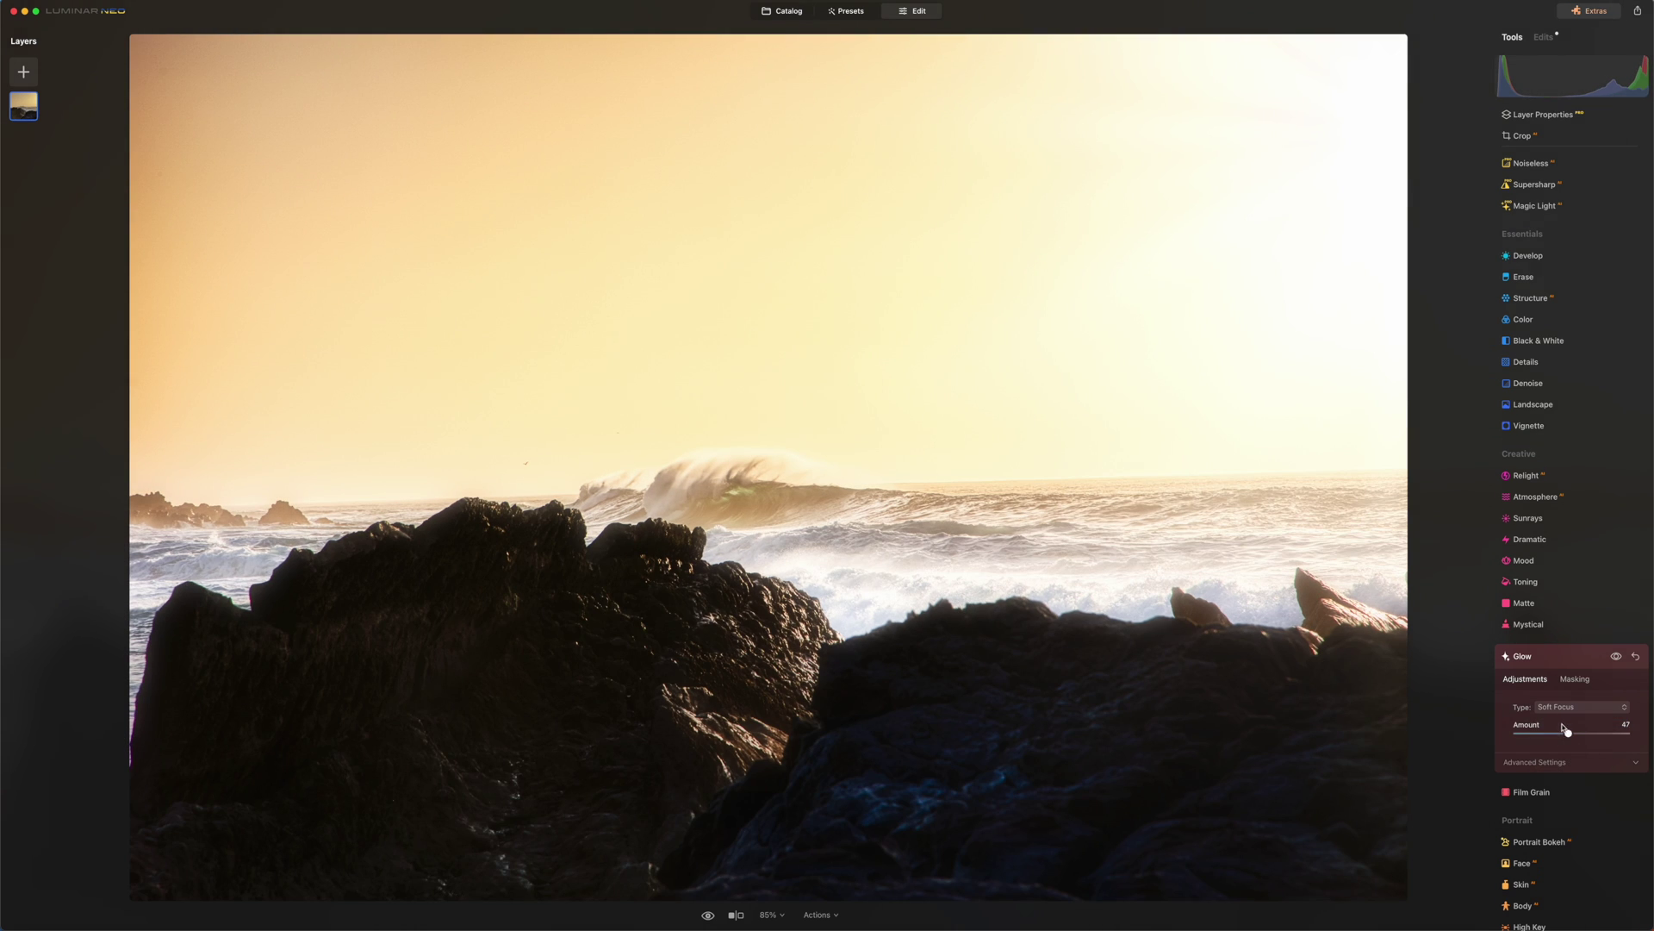
# Step: After trying plain Glow, settle on Soft Focus at Amount 26, compare on/off, and collapse Glow
pyautogui.click(1564, 708)
pyautogui.click(1568, 738)
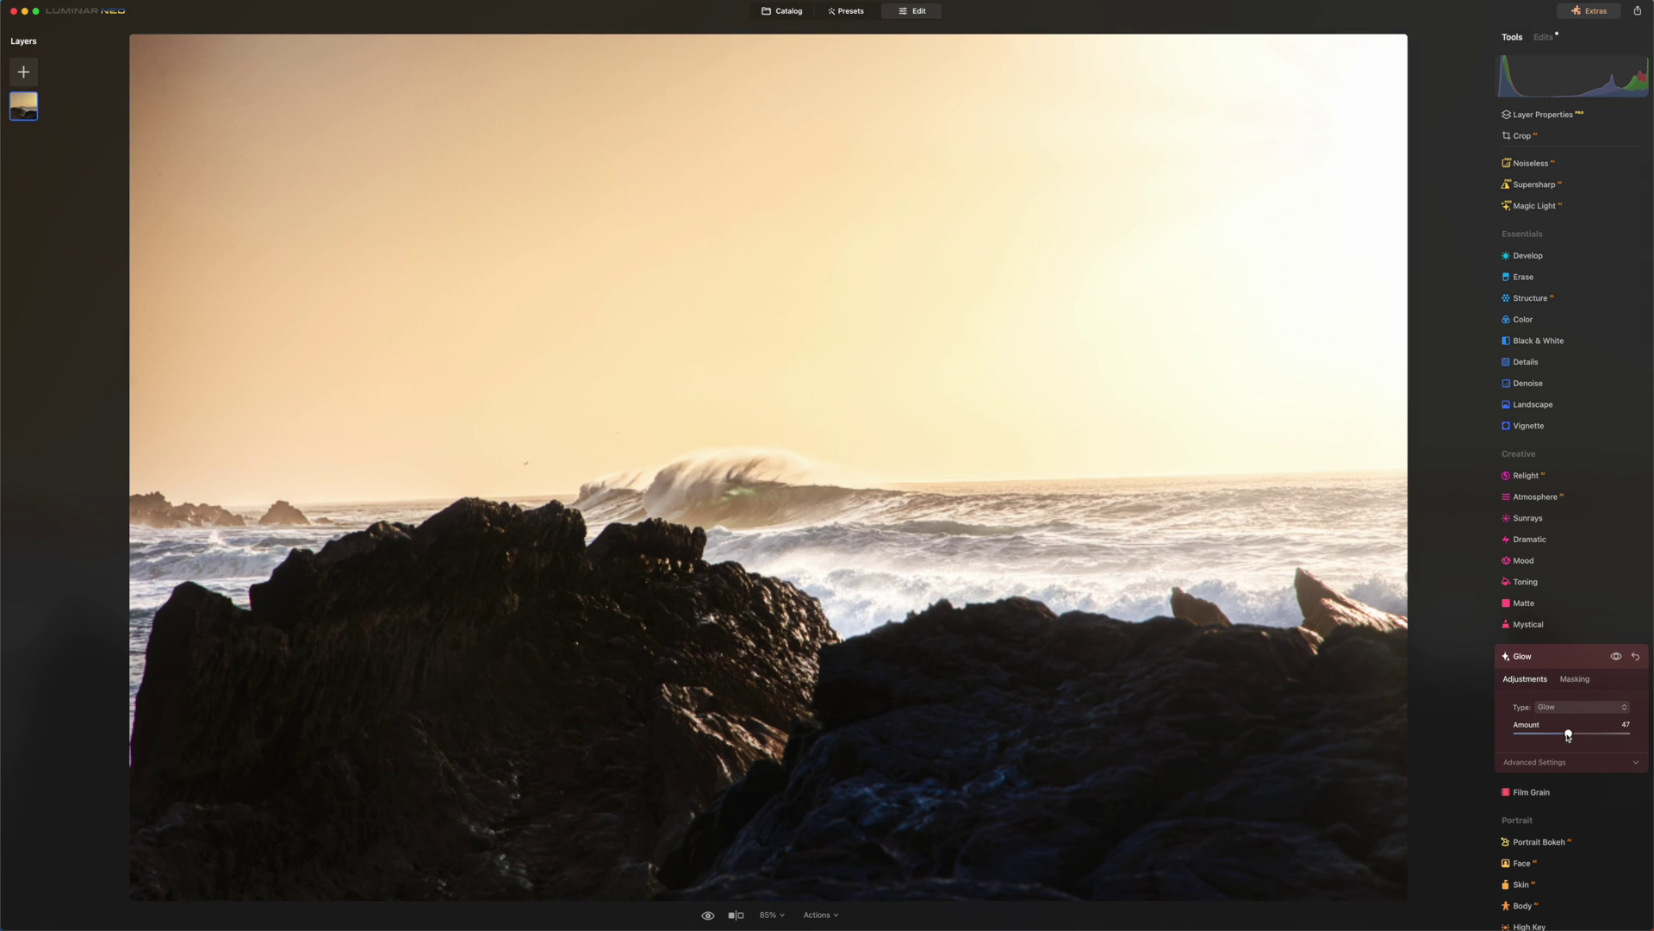
pyautogui.click(1563, 705)
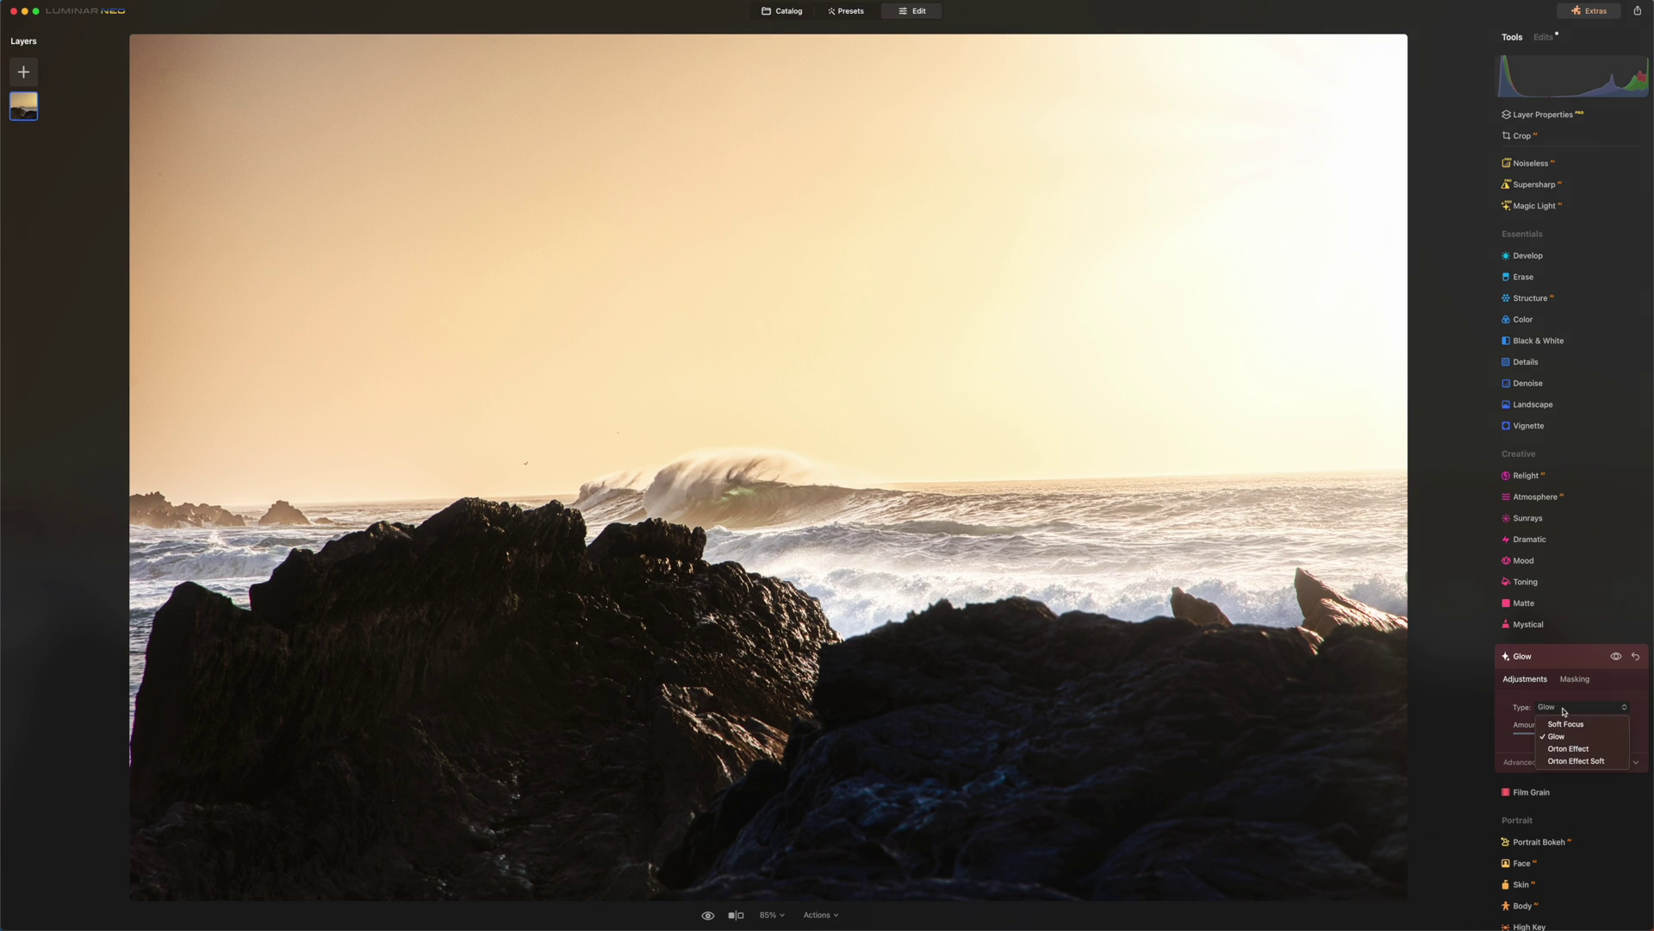
pyautogui.click(1569, 723)
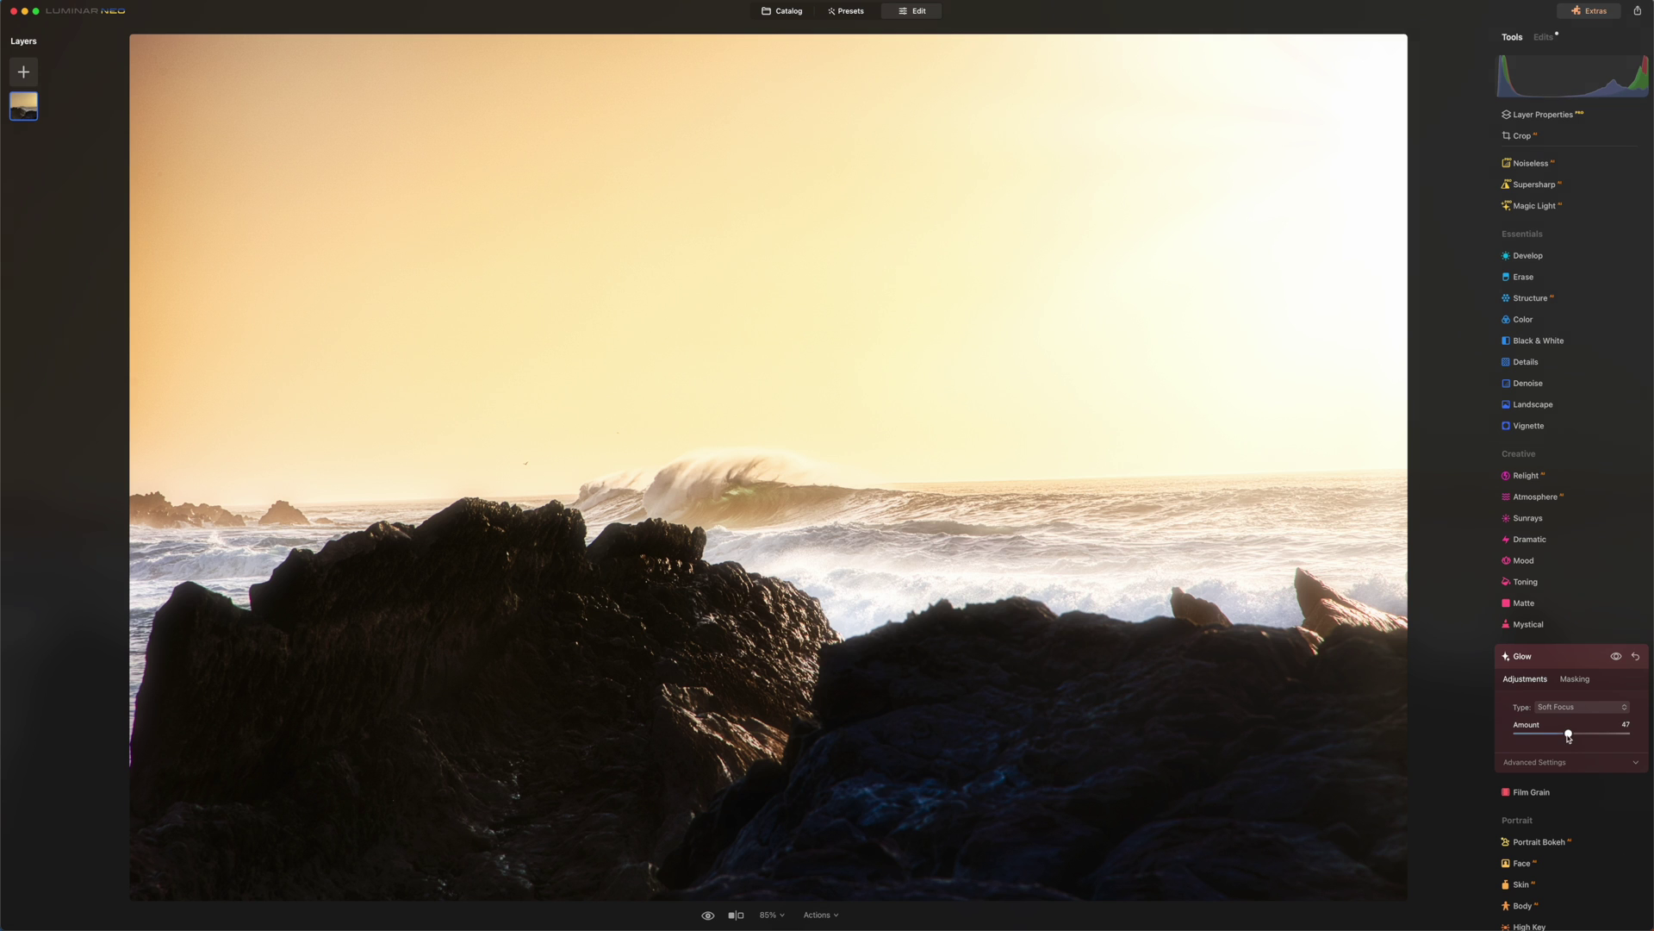
pyautogui.moveTo(1568, 734); pyautogui.dragTo(1545, 735)
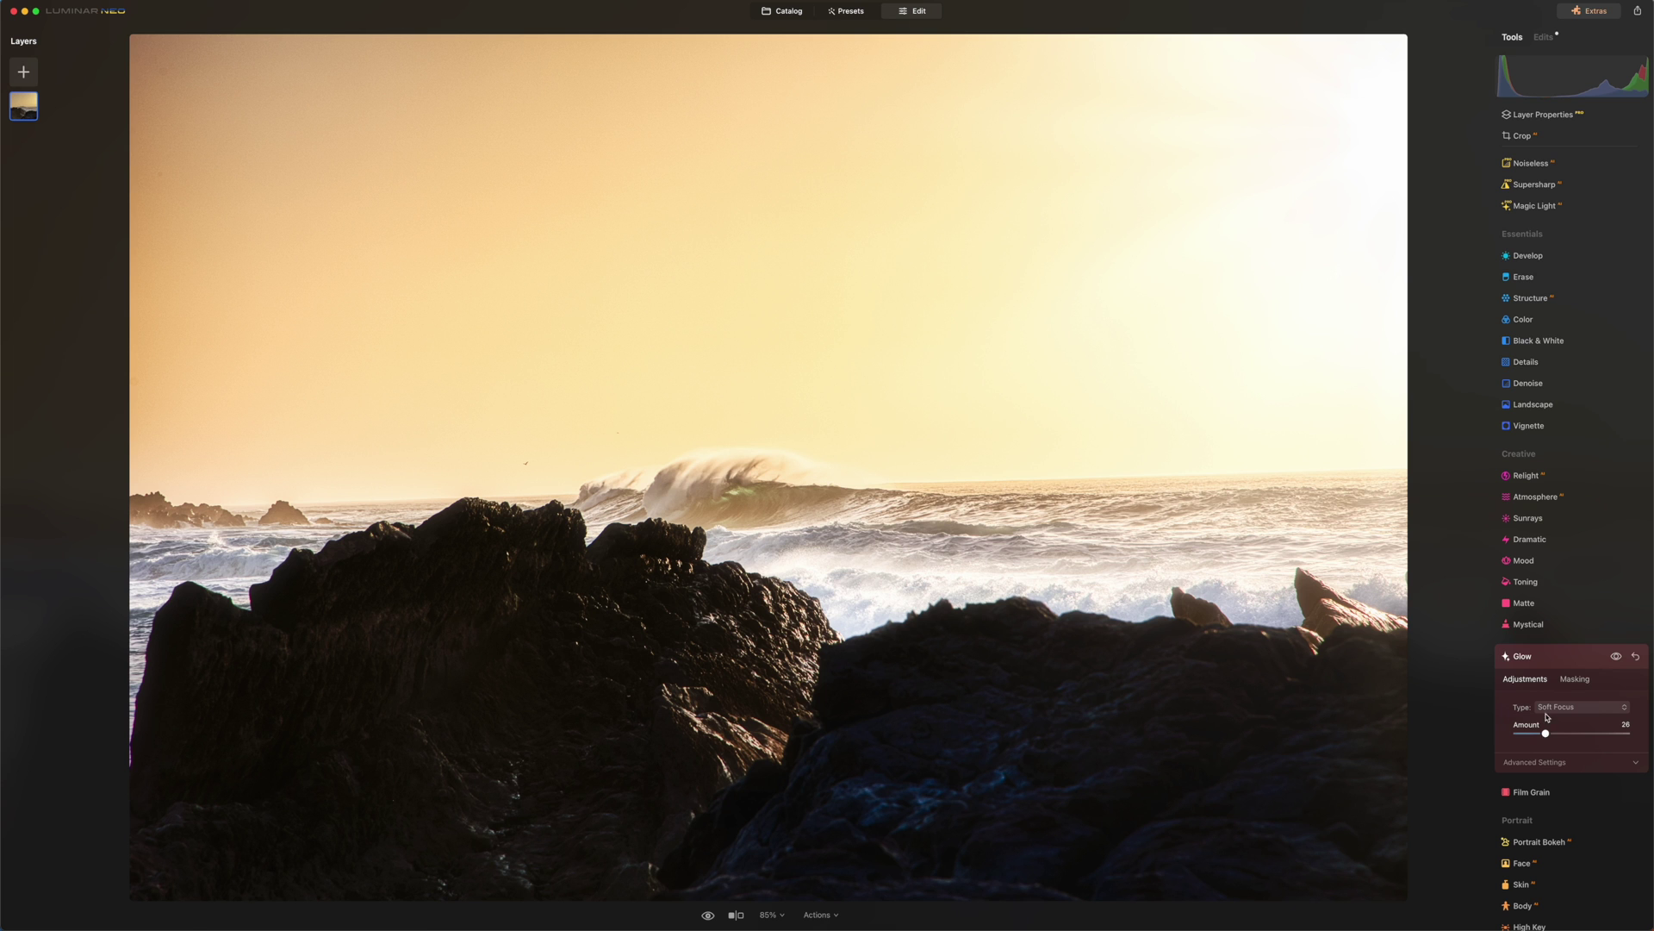
pyautogui.click(1616, 657)
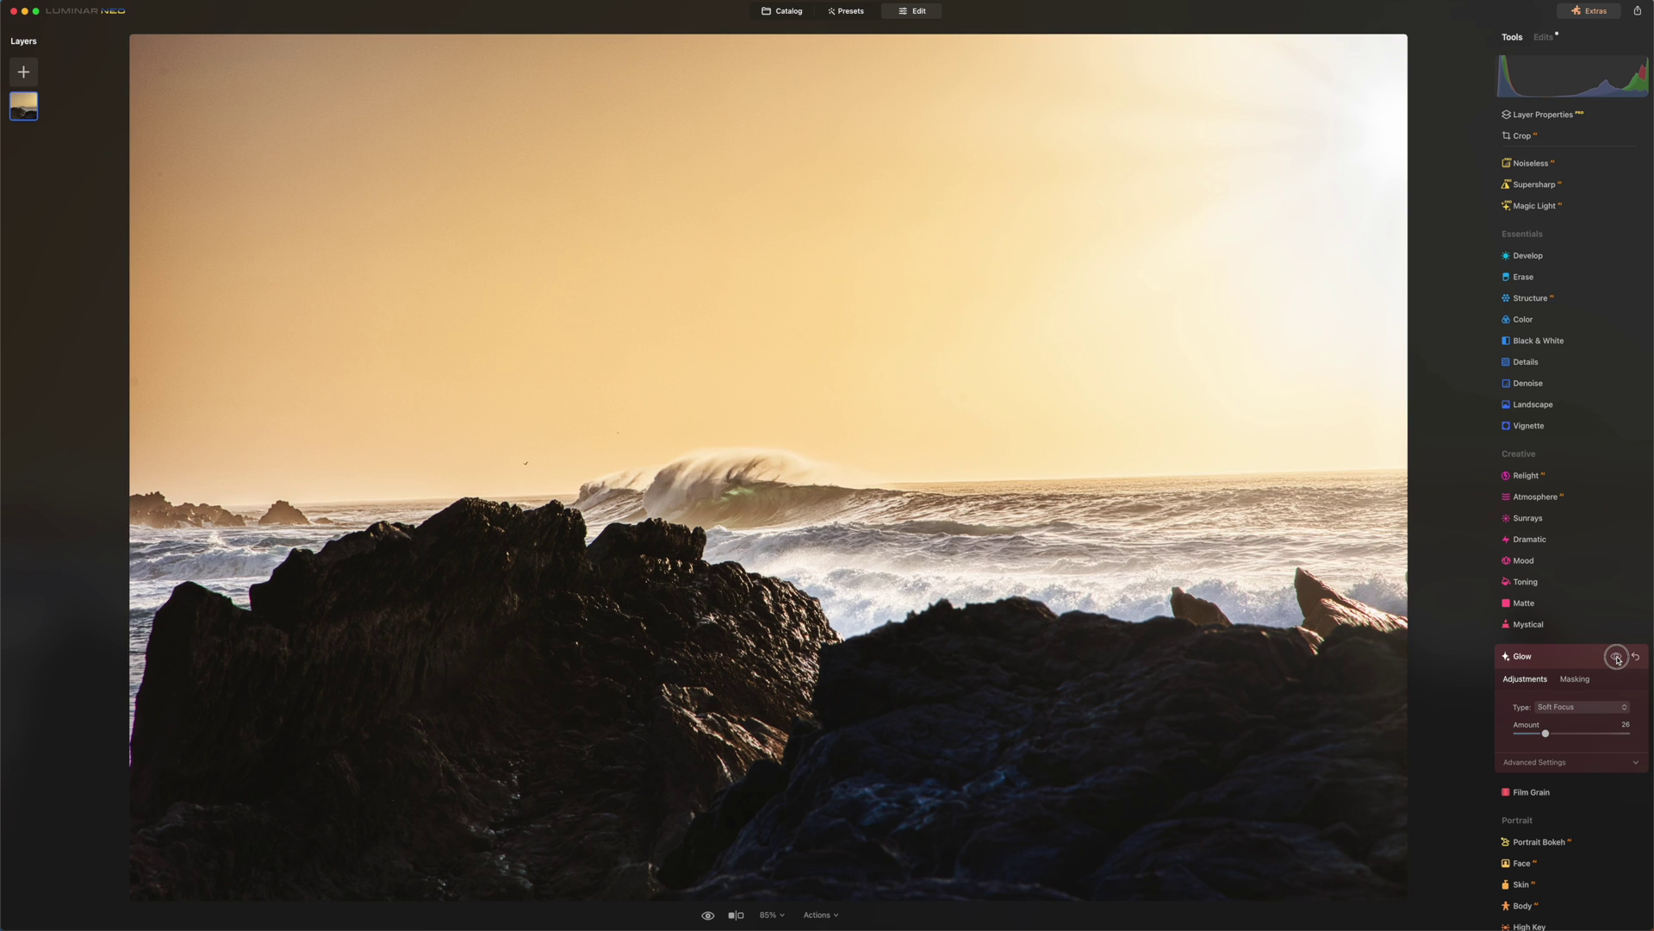
pyautogui.click(1617, 658)
pyautogui.click(1548, 659)
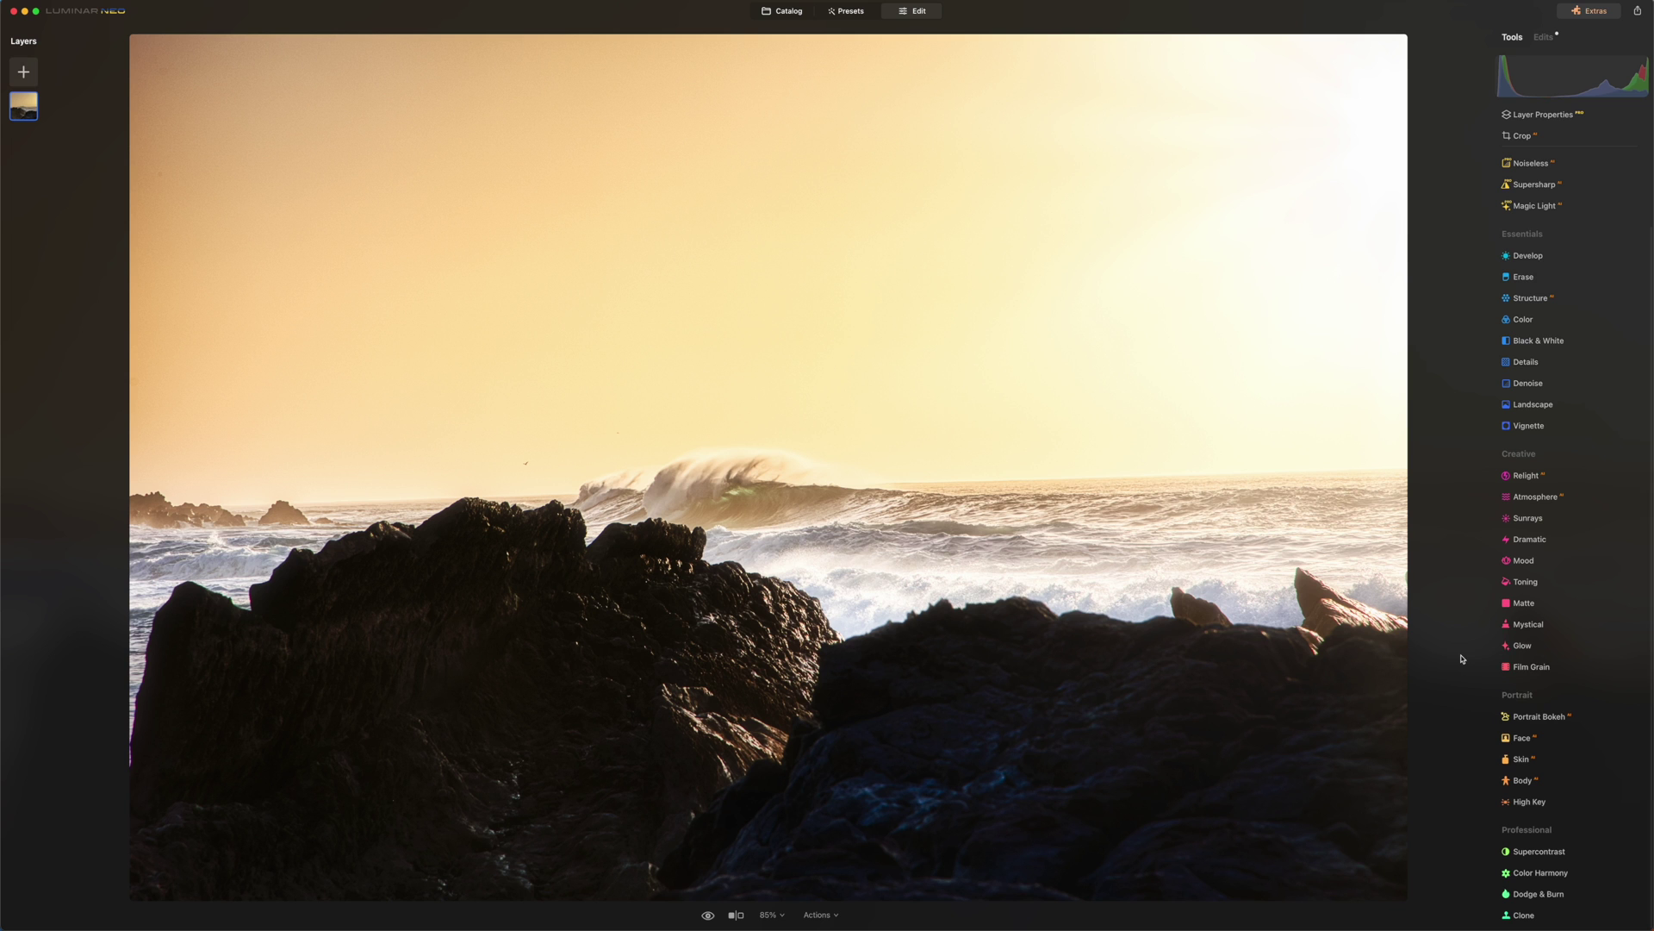
pyautogui.click(1527, 667)
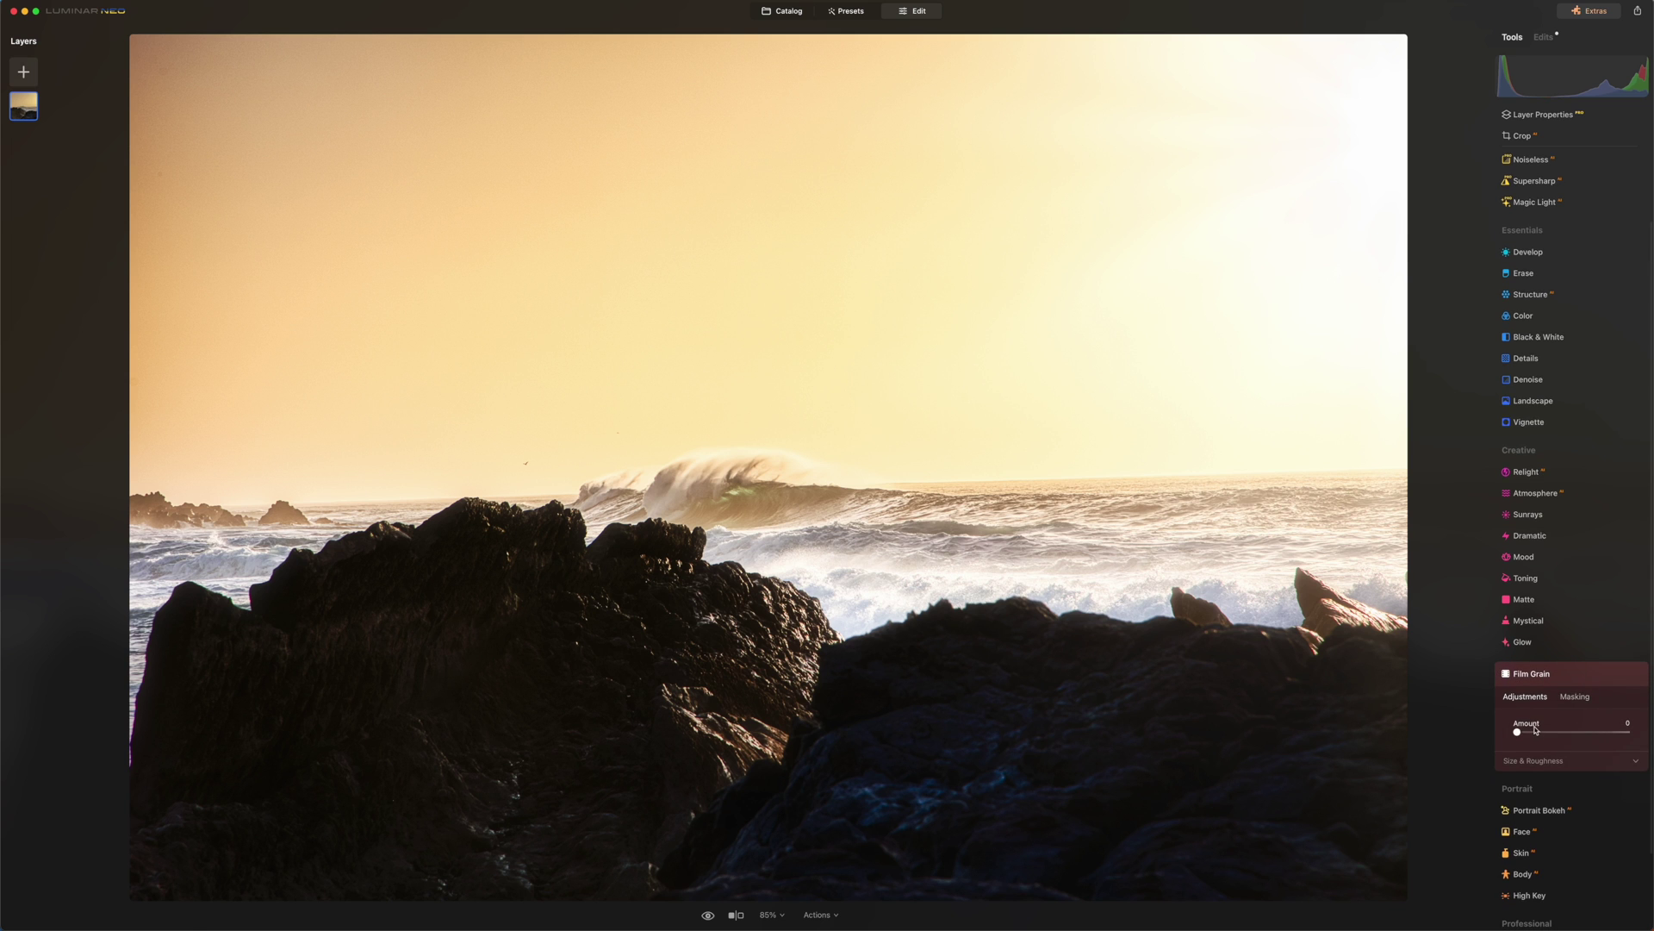
pyautogui.moveTo(1523, 734)
pyautogui.mouseDown()
pyautogui.moveTo(1556, 734)
pyautogui.moveTo(1494, 737)
pyautogui.mouseUp()
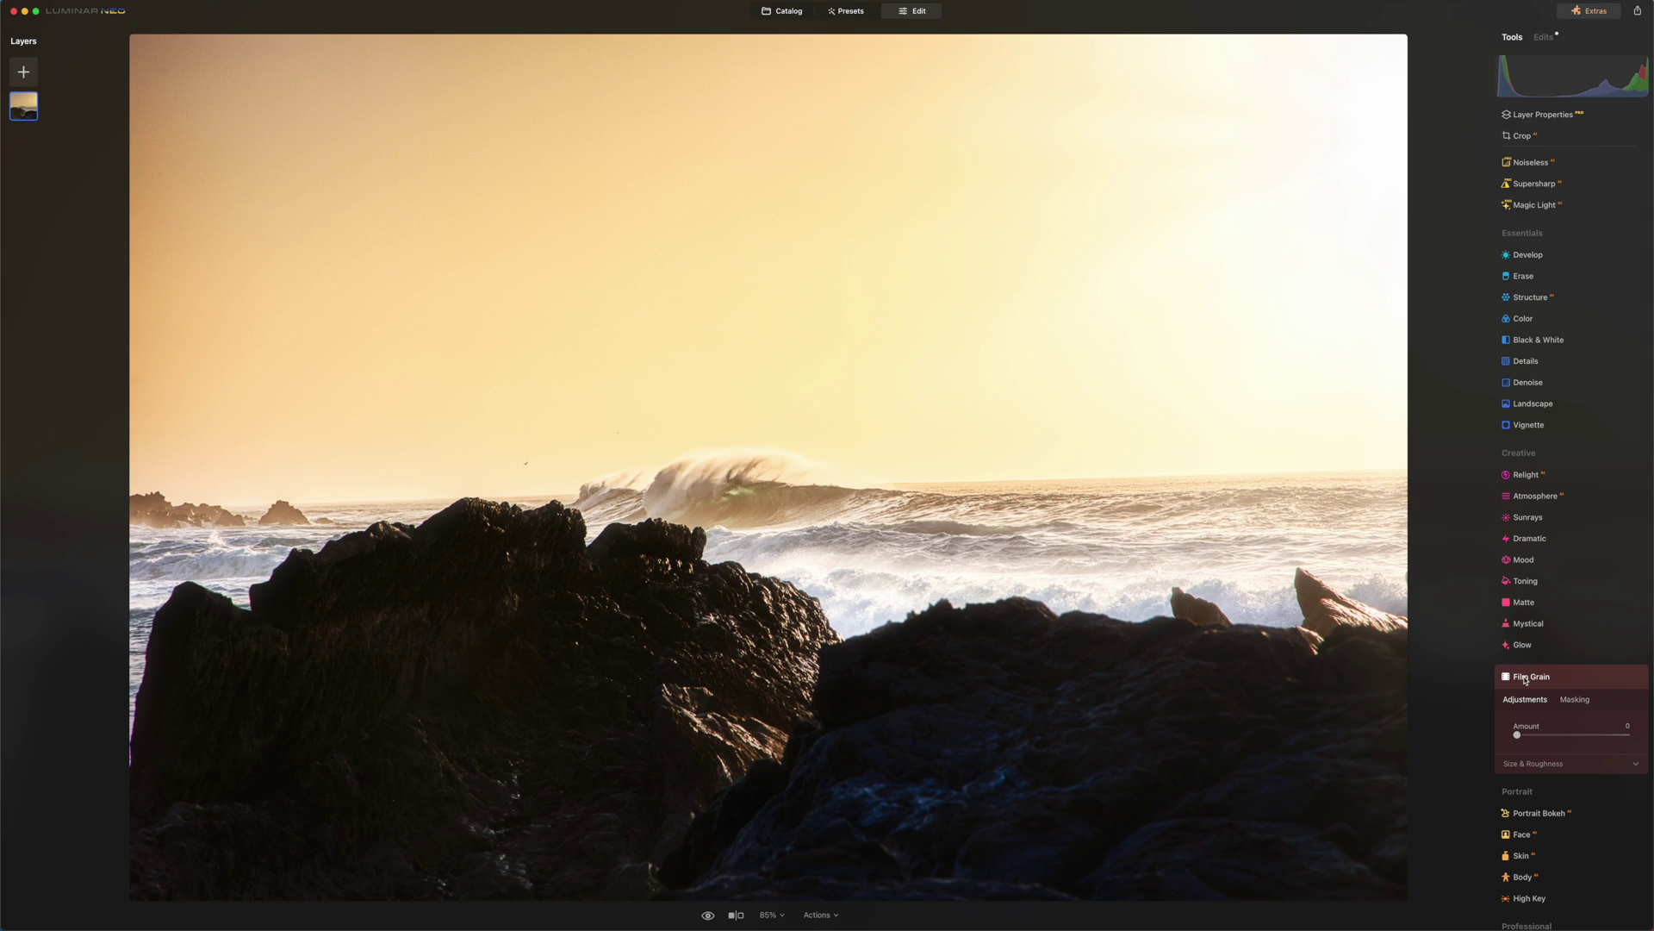
pyautogui.click(1525, 678)
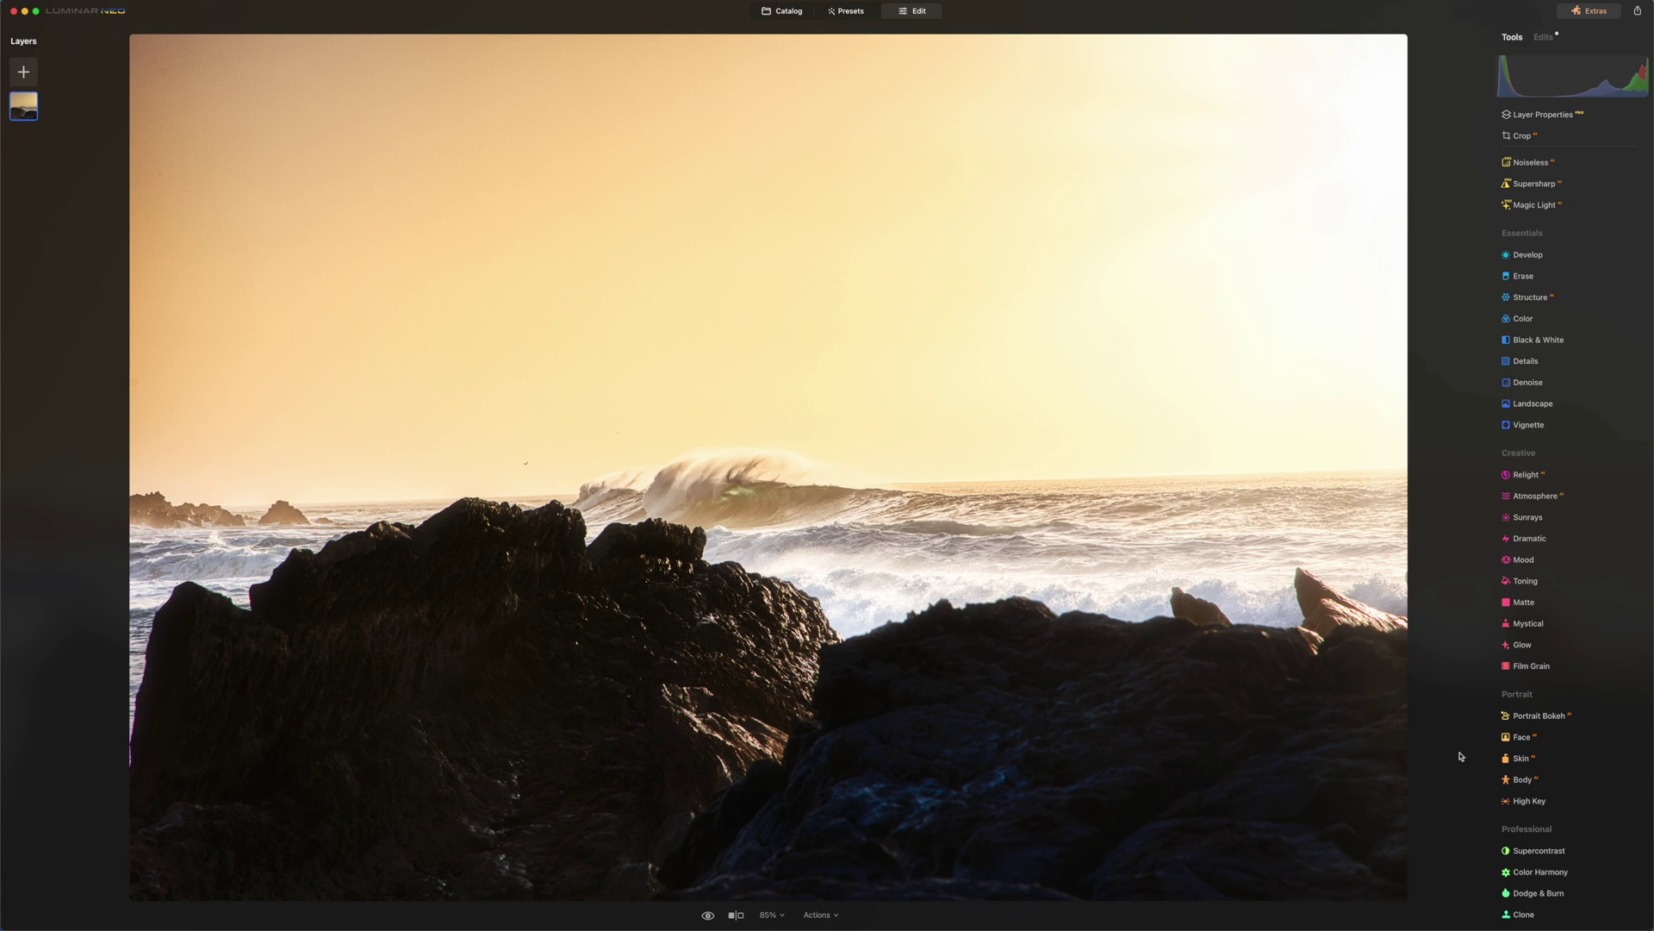
# Step: Raise Supercontrast Highlights Contrast and Midtones Contrast to 23 each, then preview without it
pyautogui.click(1538, 852)
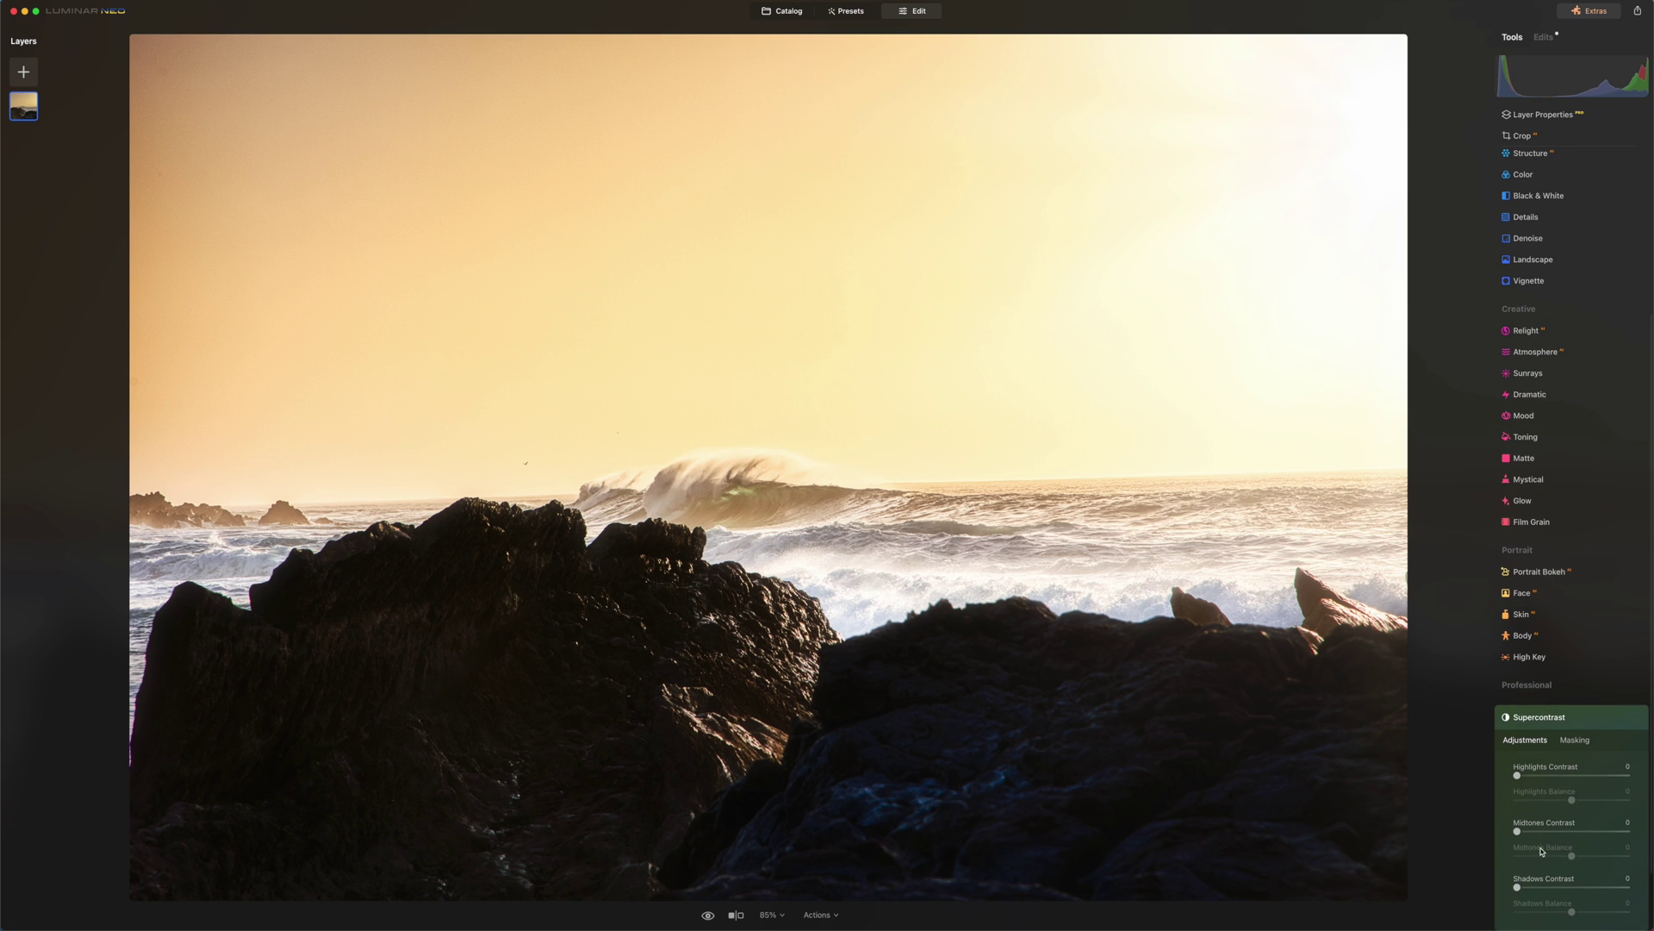
pyautogui.moveTo(1518, 775)
pyautogui.mouseDown()
pyautogui.moveTo(1582, 776)
pyautogui.moveTo(1548, 776)
pyautogui.mouseUp()
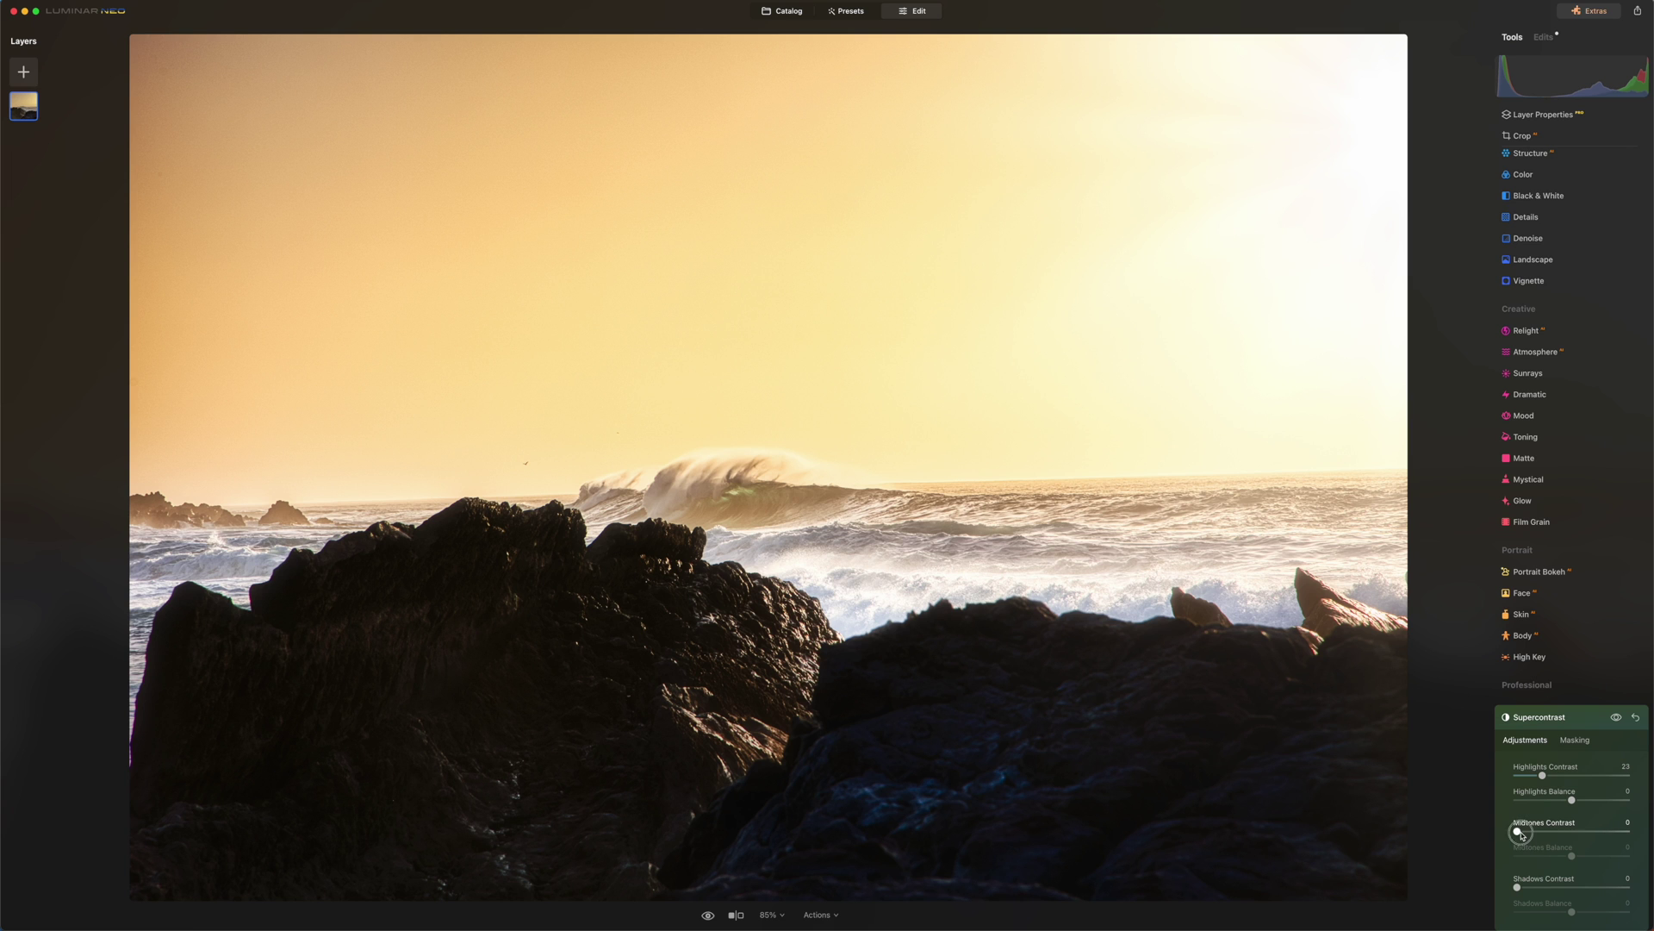
pyautogui.moveTo(1517, 832)
pyautogui.mouseDown()
pyautogui.moveTo(1574, 832)
pyautogui.moveTo(1542, 831)
pyautogui.mouseUp()
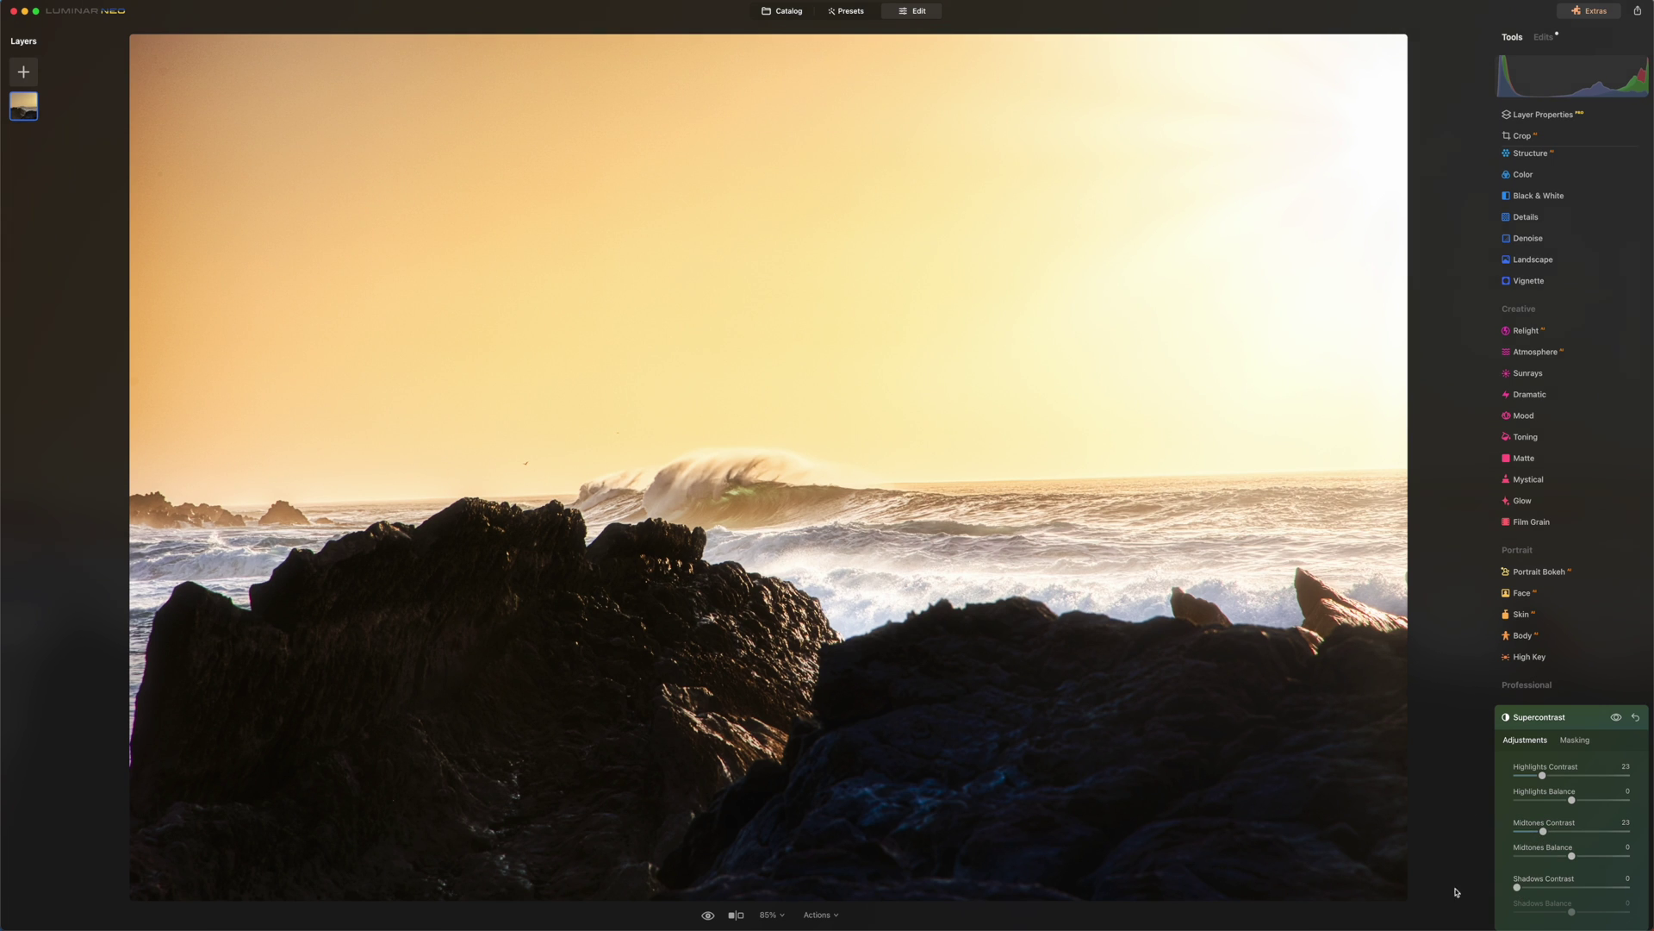
pyautogui.click(1614, 718)
pyautogui.click(1520, 724)
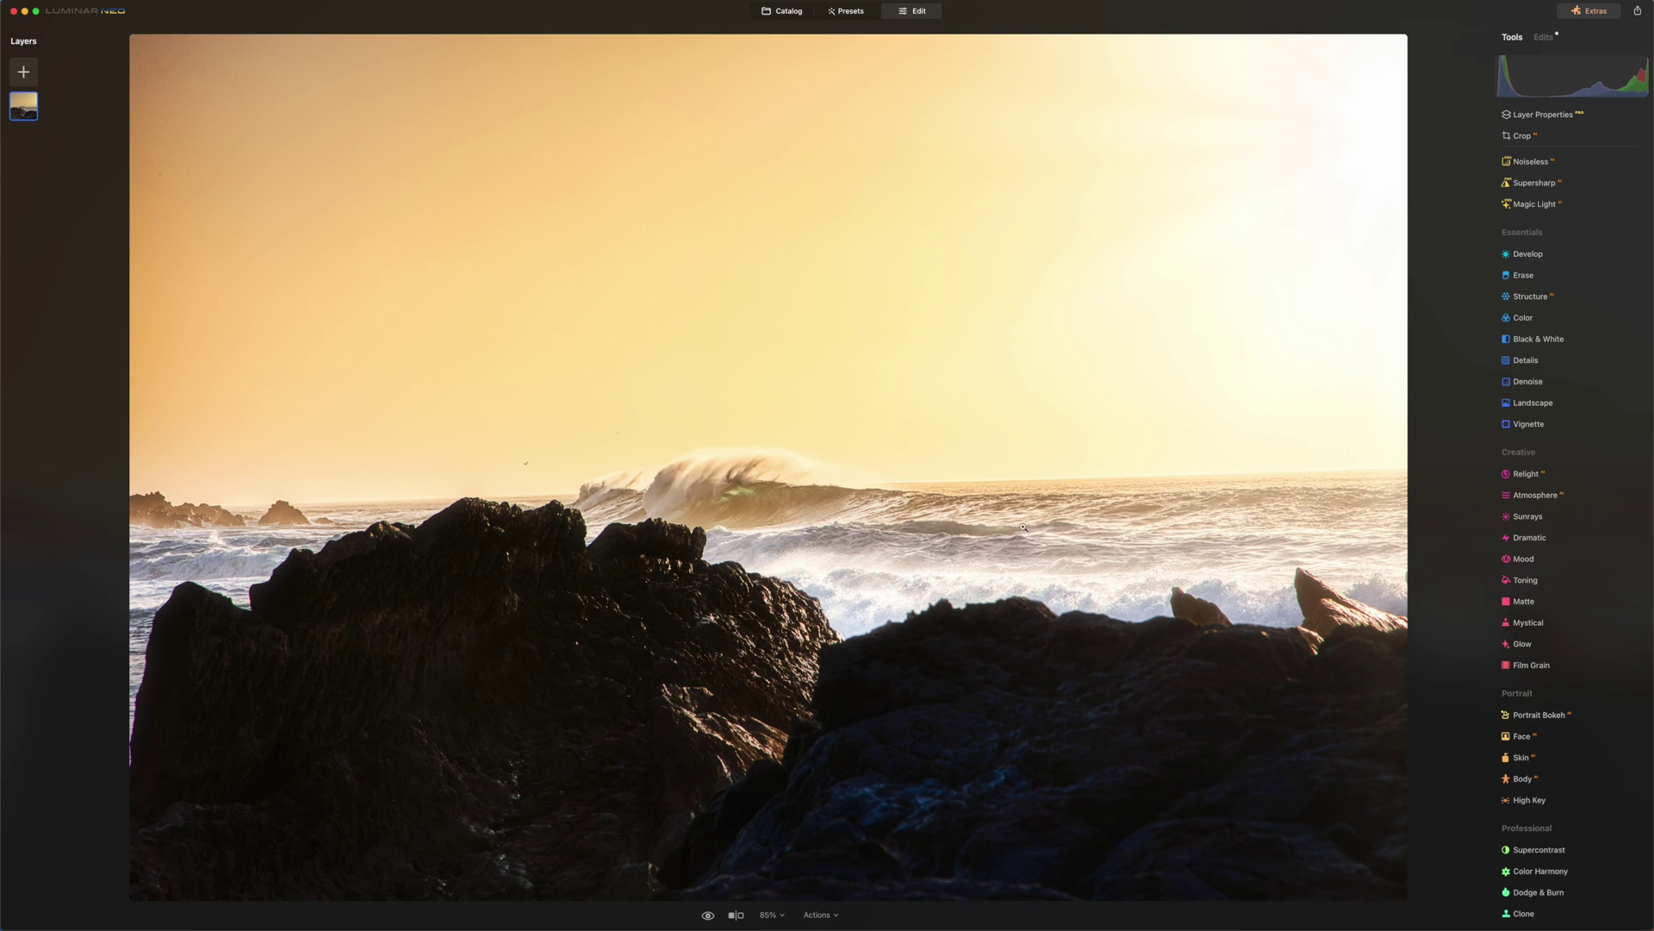
pyautogui.click(708, 917)
pyautogui.click(709, 917)
pyautogui.click(708, 917)
pyautogui.click(736, 917)
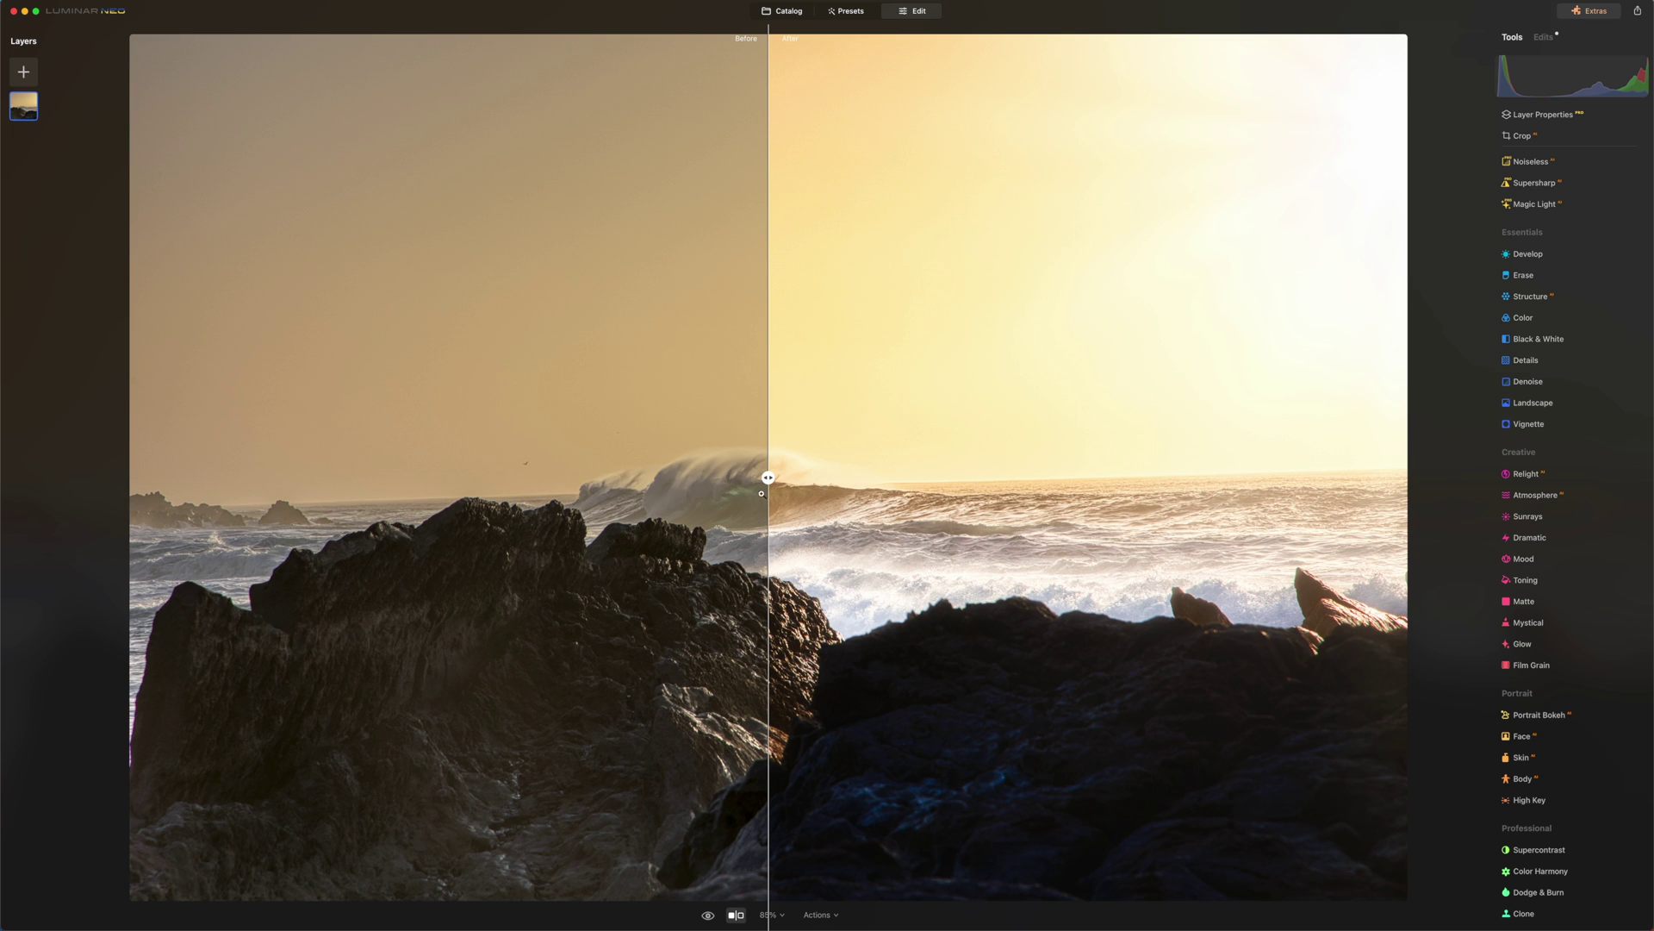
pyautogui.moveTo(768, 478); pyautogui.dragTo(274, 569)
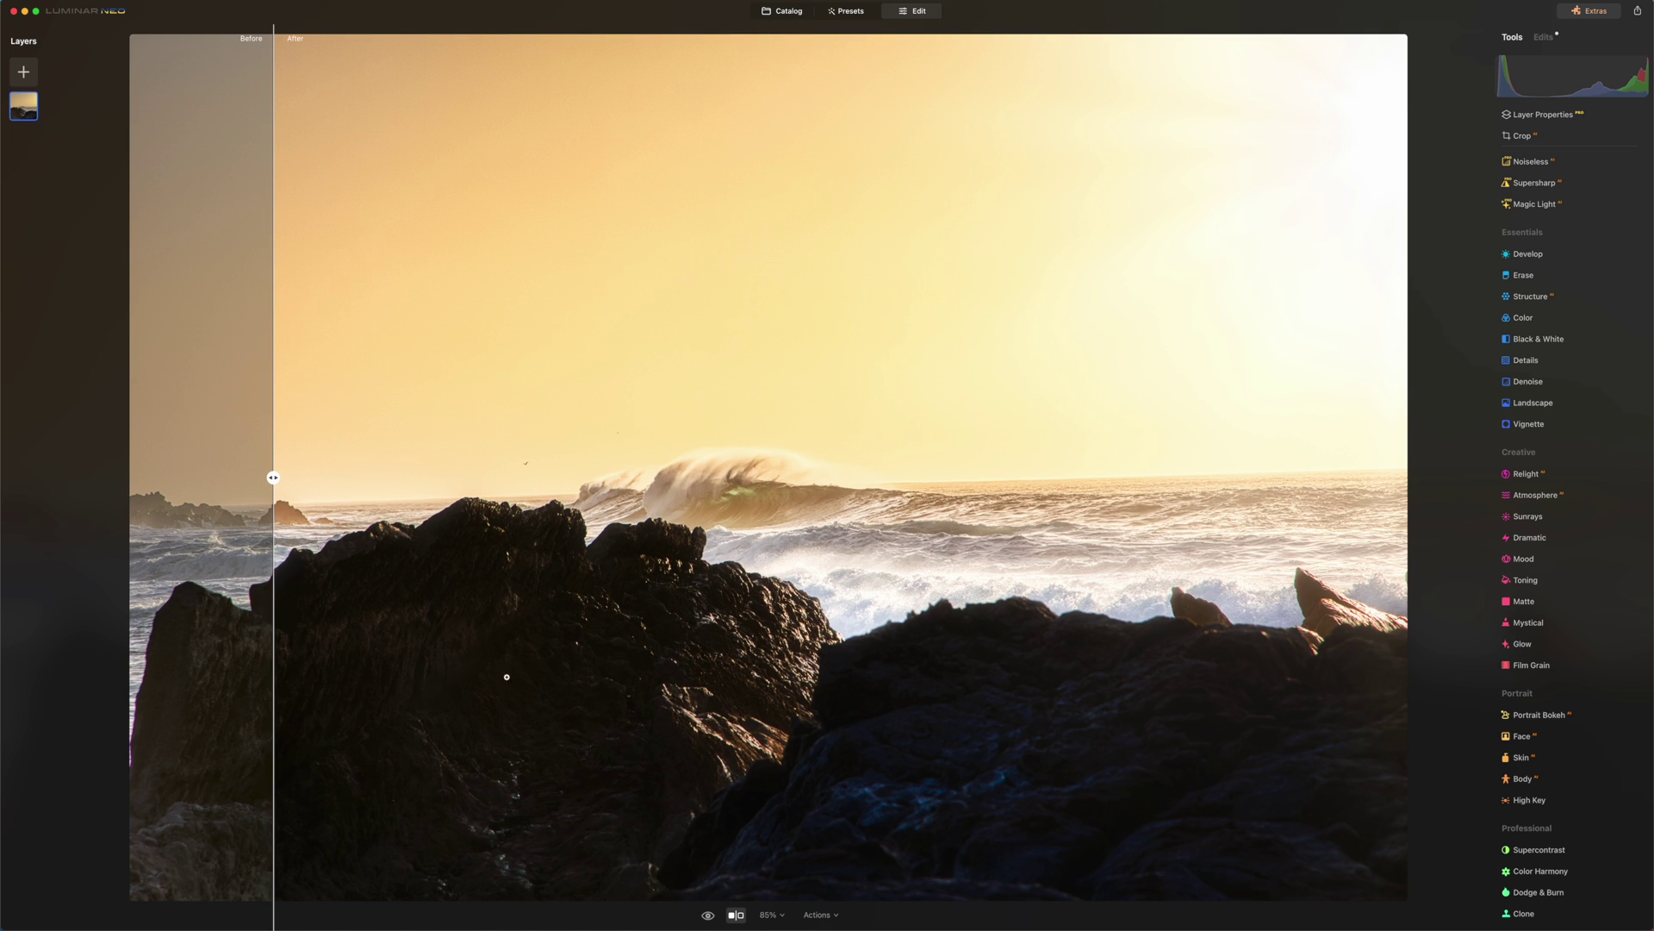
pyautogui.click(733, 917)
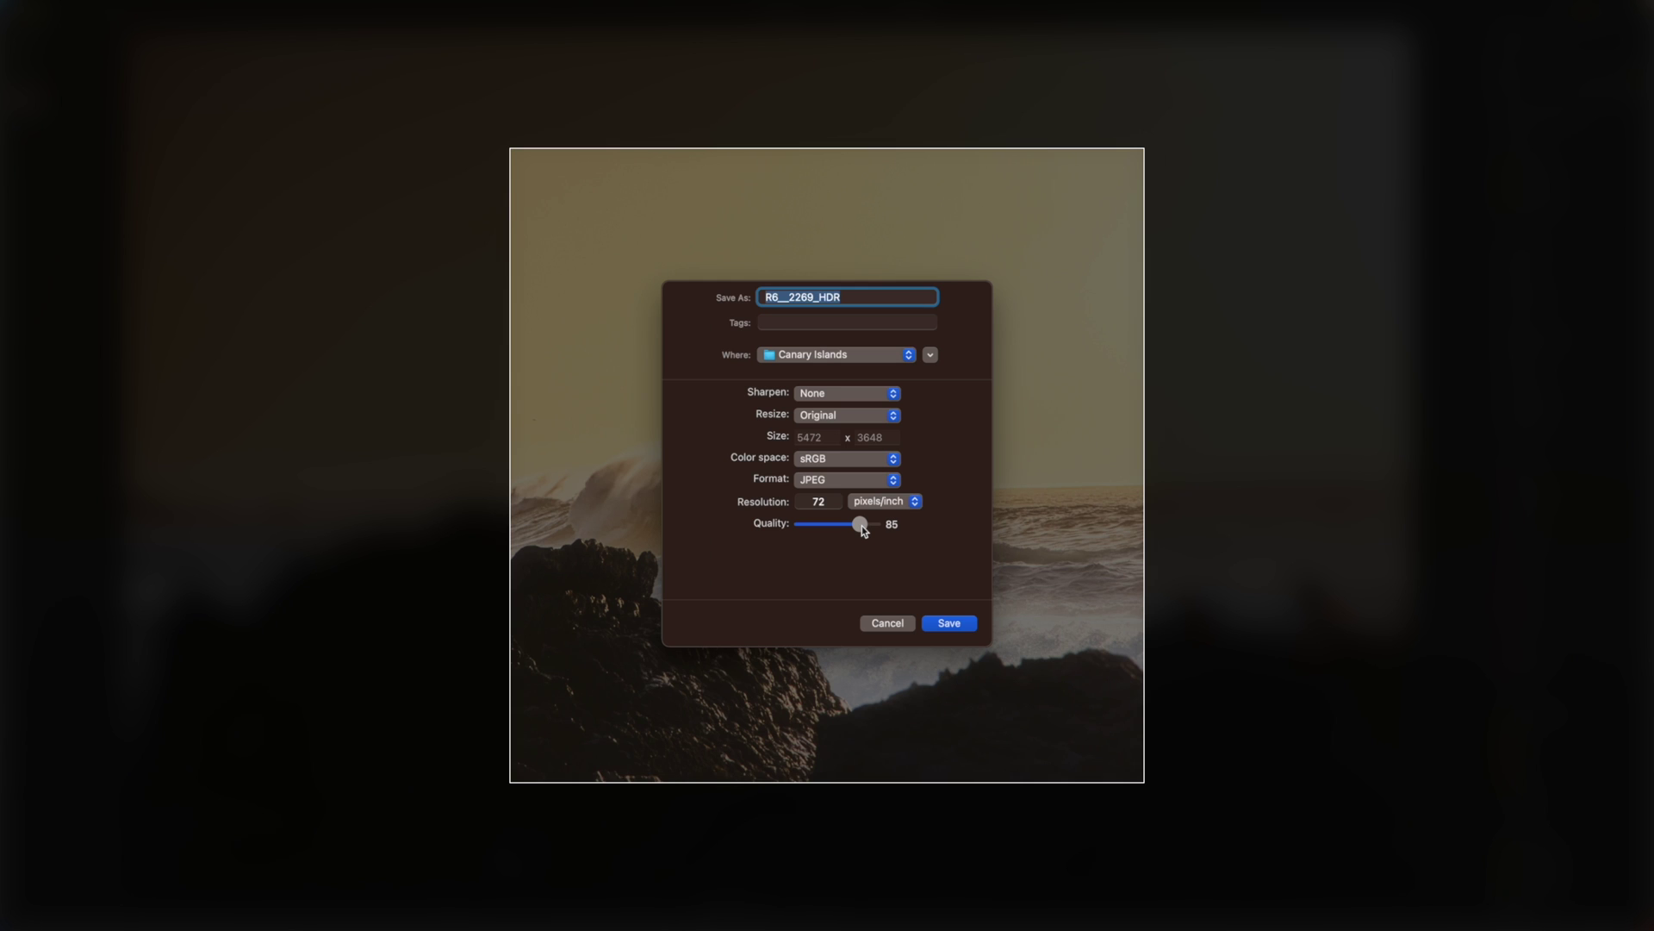
# Step: Save a quality-100 JPEG named 'LUMINAR EDIT' to the Canary Islands folder
pyautogui.moveTo(861, 524); pyautogui.dragTo(902, 526)
pyautogui.press('BackSpace')
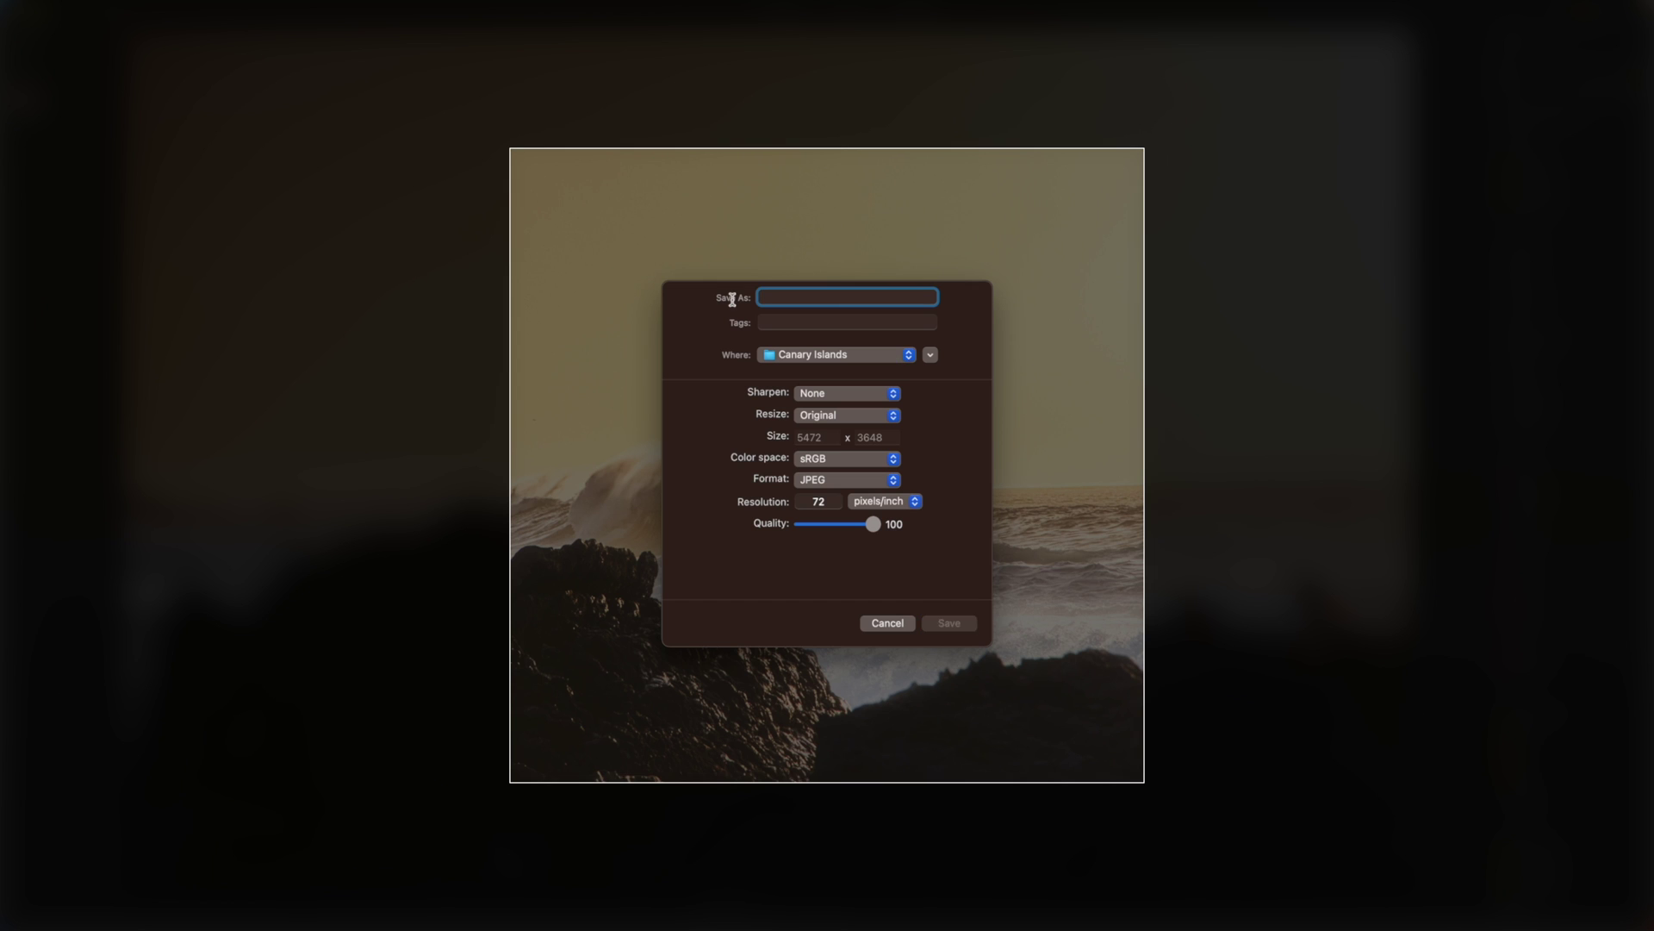
pyautogui.write('LUMINAR EDIT')
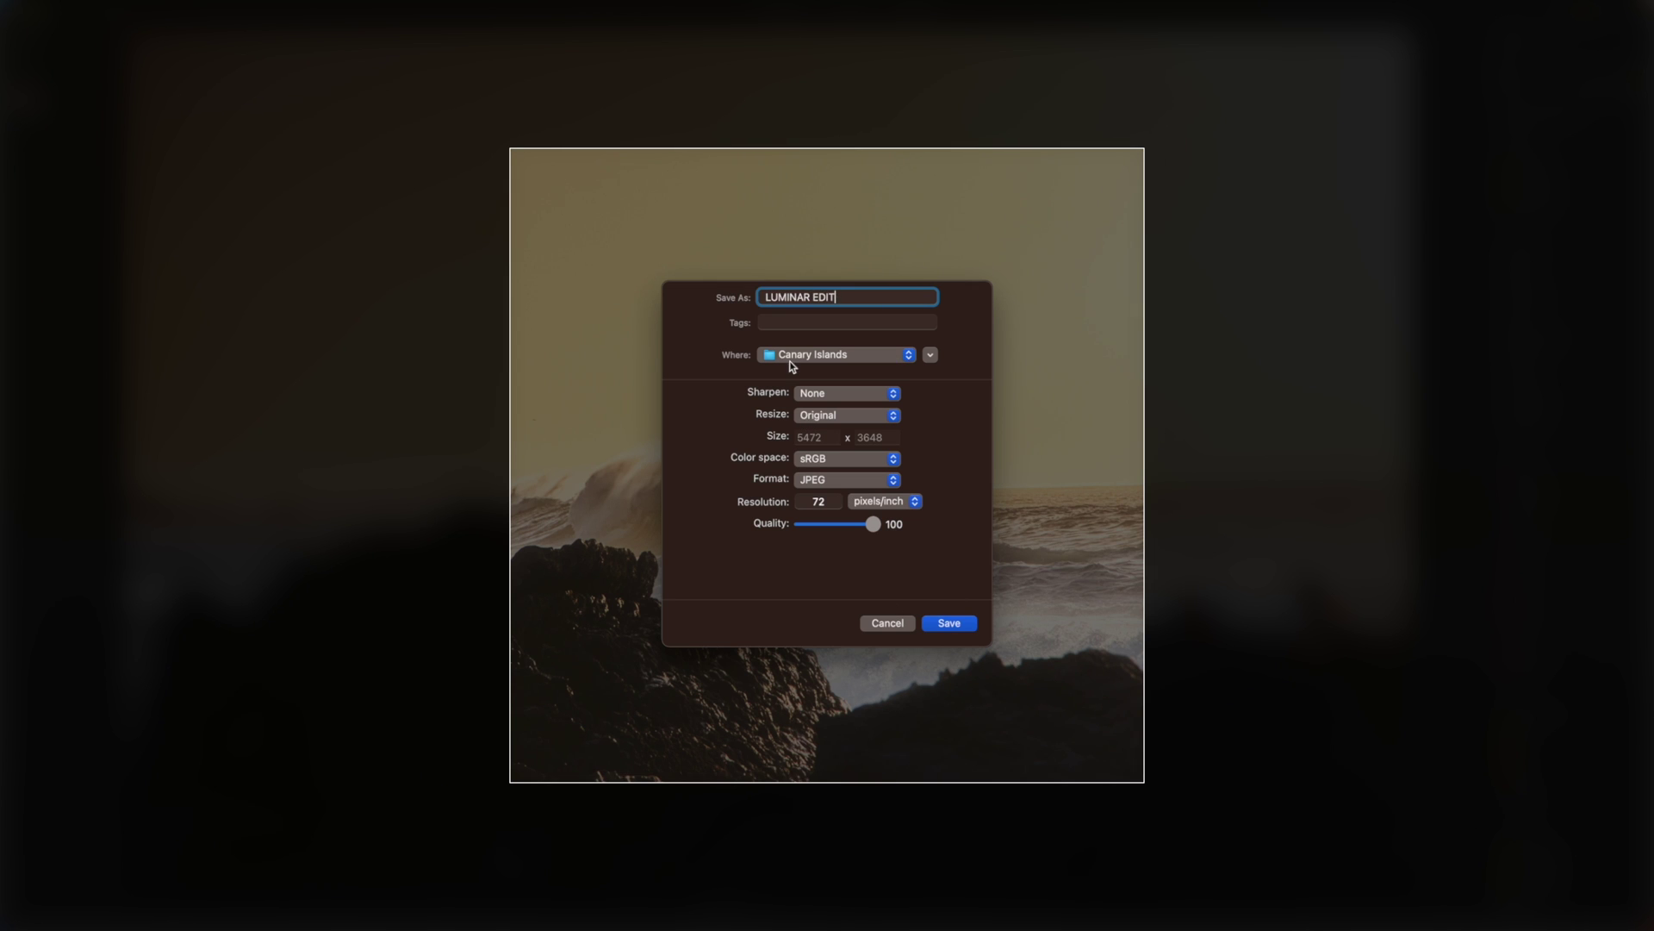
pyautogui.click(948, 622)
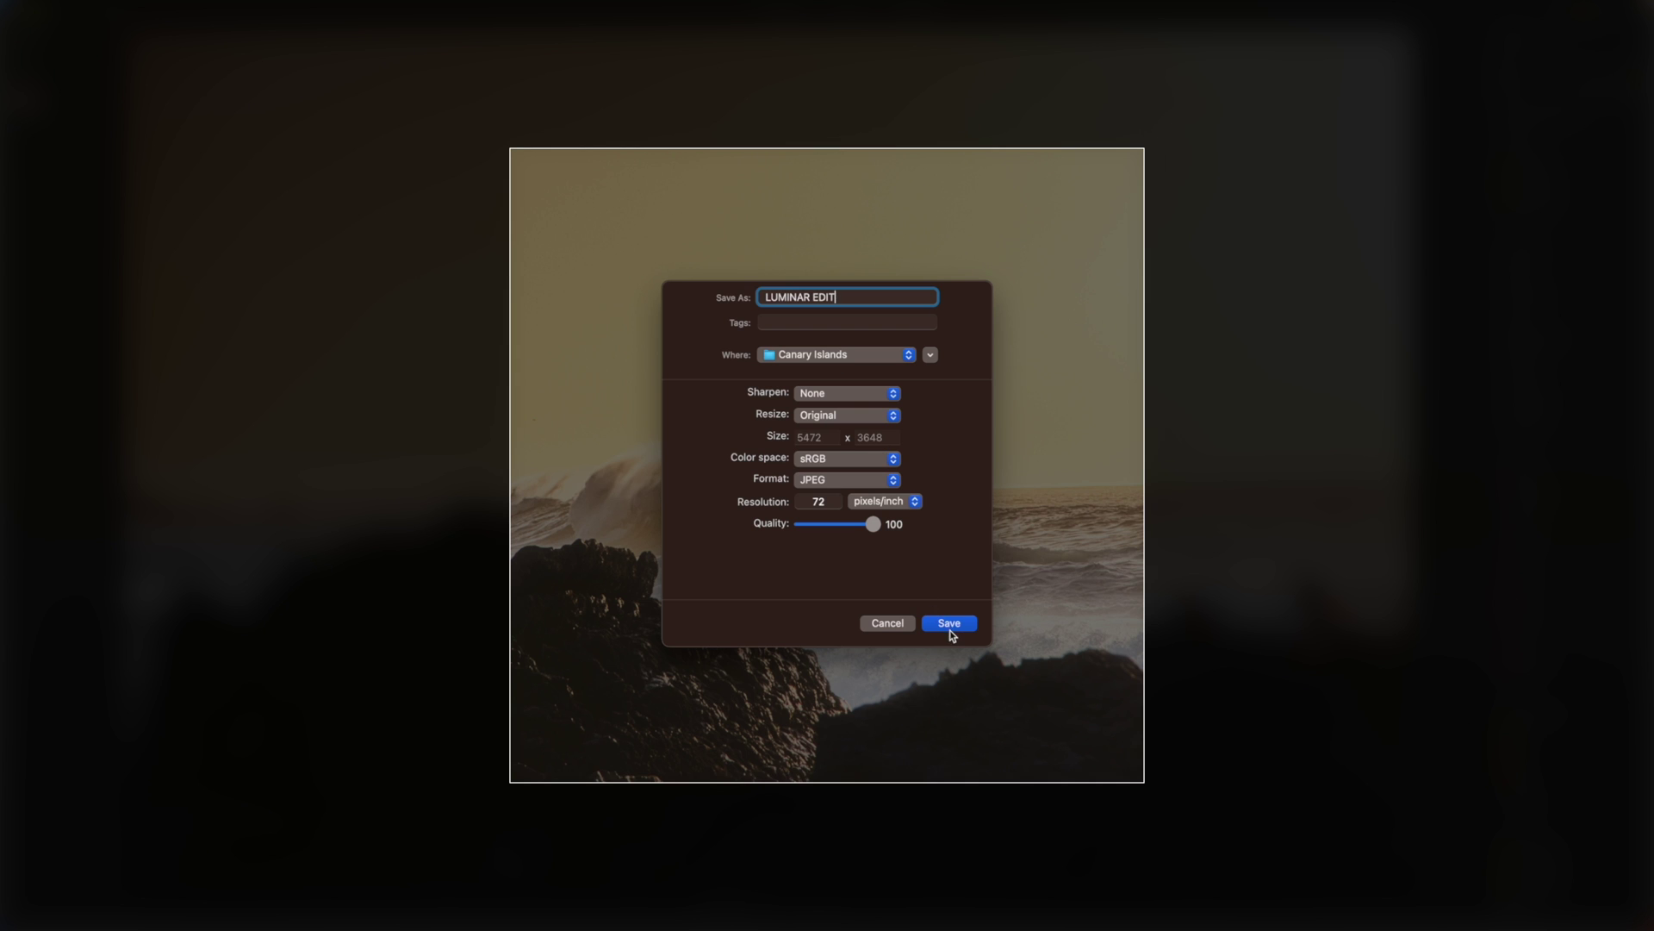